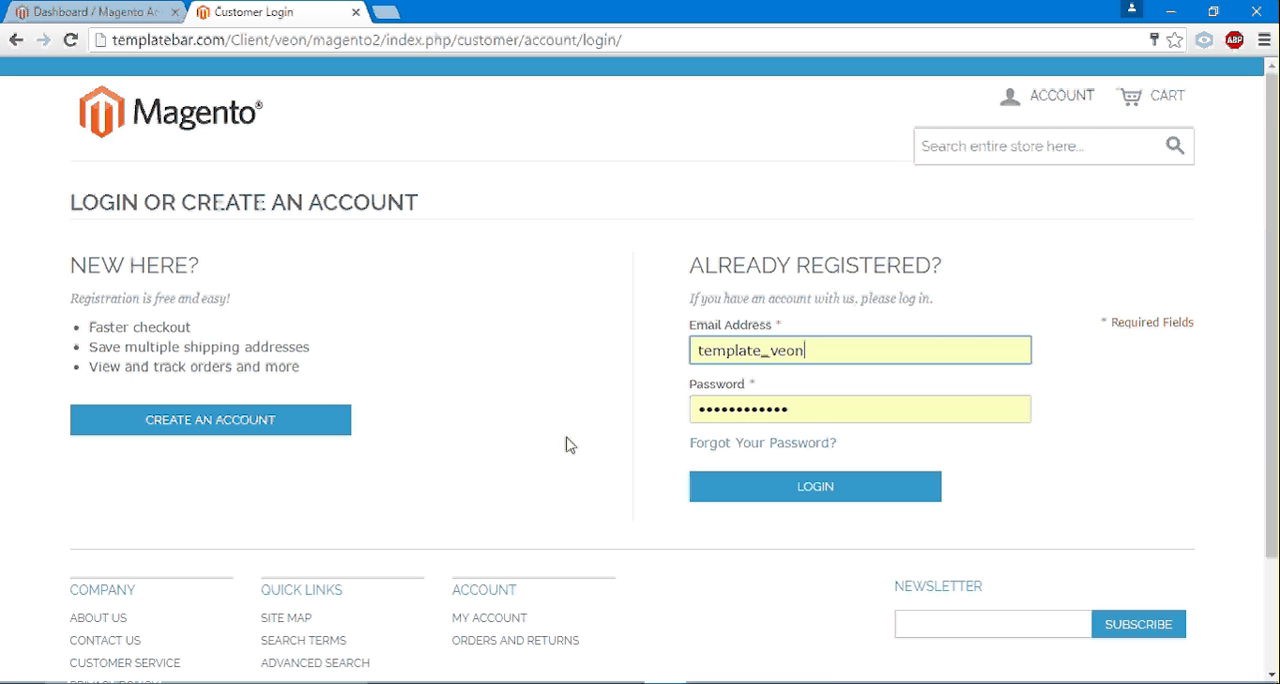
- Open the APPSeCONNECT Sync Panel and review the touch points for both SAP ECC and Magento sync directions
{"action": "left_click", "coordinate": [758, 683]}
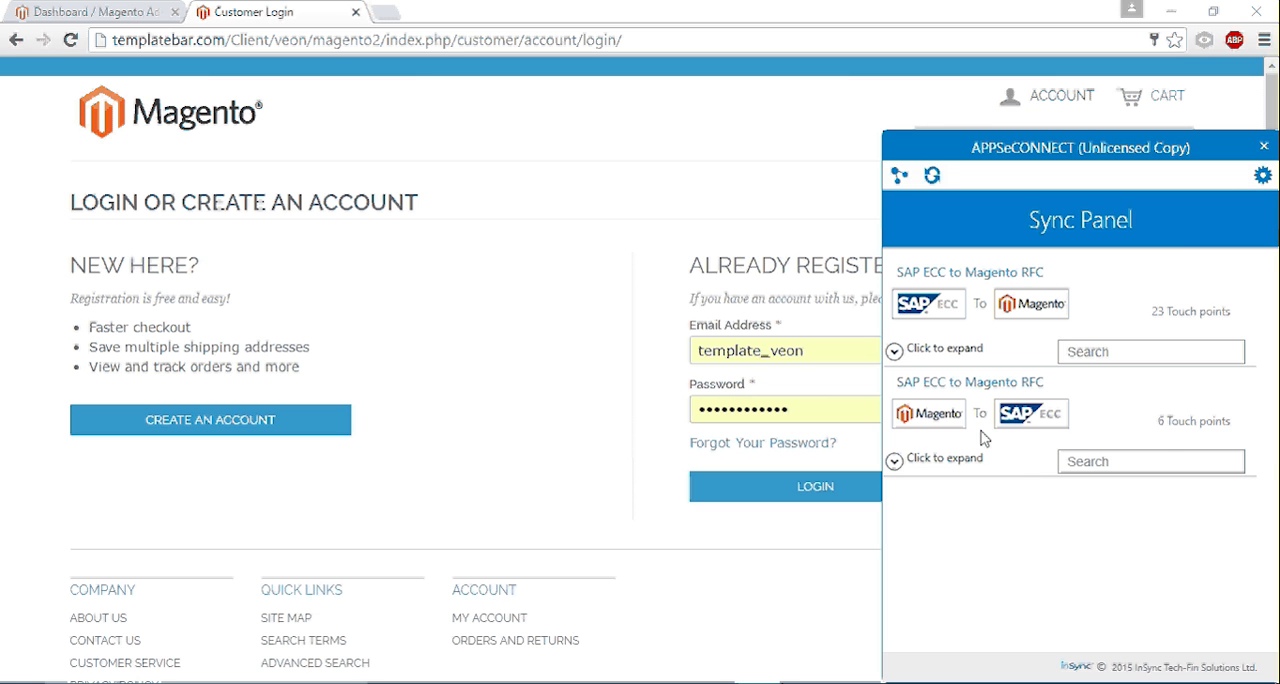
{"action": "left_click", "coordinate": [894, 352]}
{"action": "scroll", "coordinate": [975, 410], "scroll_direction": "down", "scroll_amount": 5}
{"action": "scroll", "coordinate": [975, 420], "scroll_direction": "down", "scroll_amount": 5}
{"action": "scroll", "coordinate": [975, 420], "scroll_direction": "up", "scroll_amount": 10}
{"action": "left_click", "coordinate": [896, 352]}
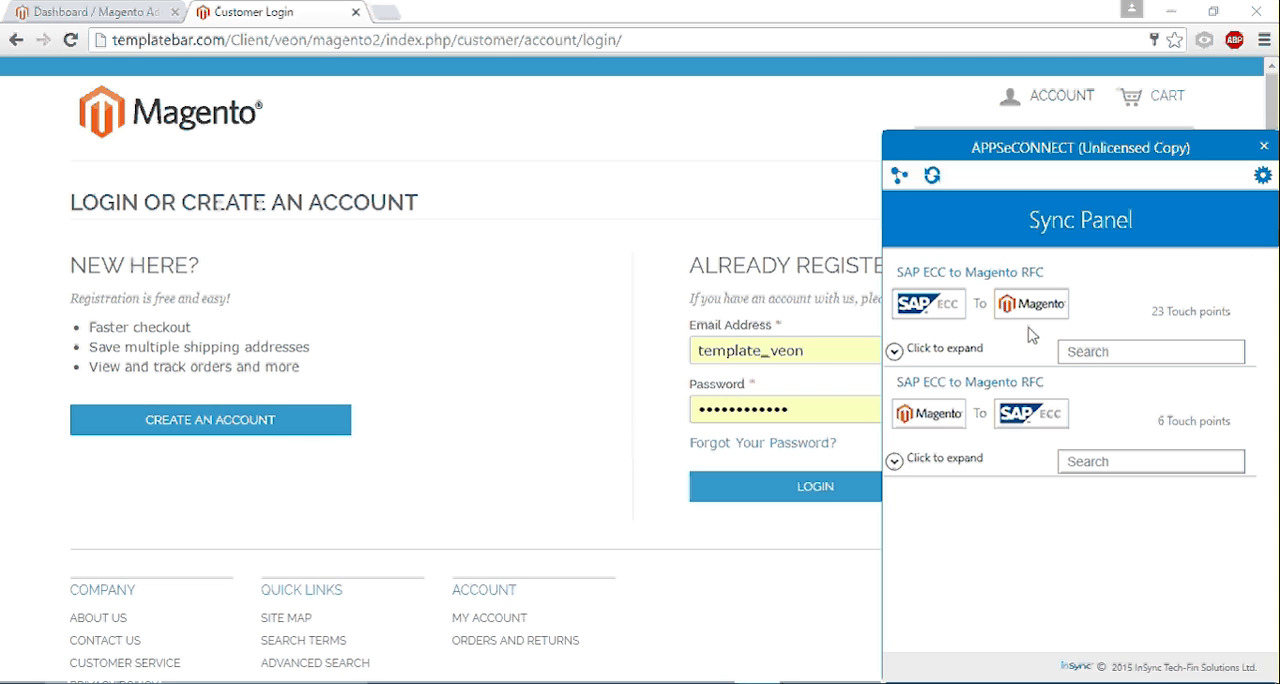
{"action": "left_click", "coordinate": [895, 461]}
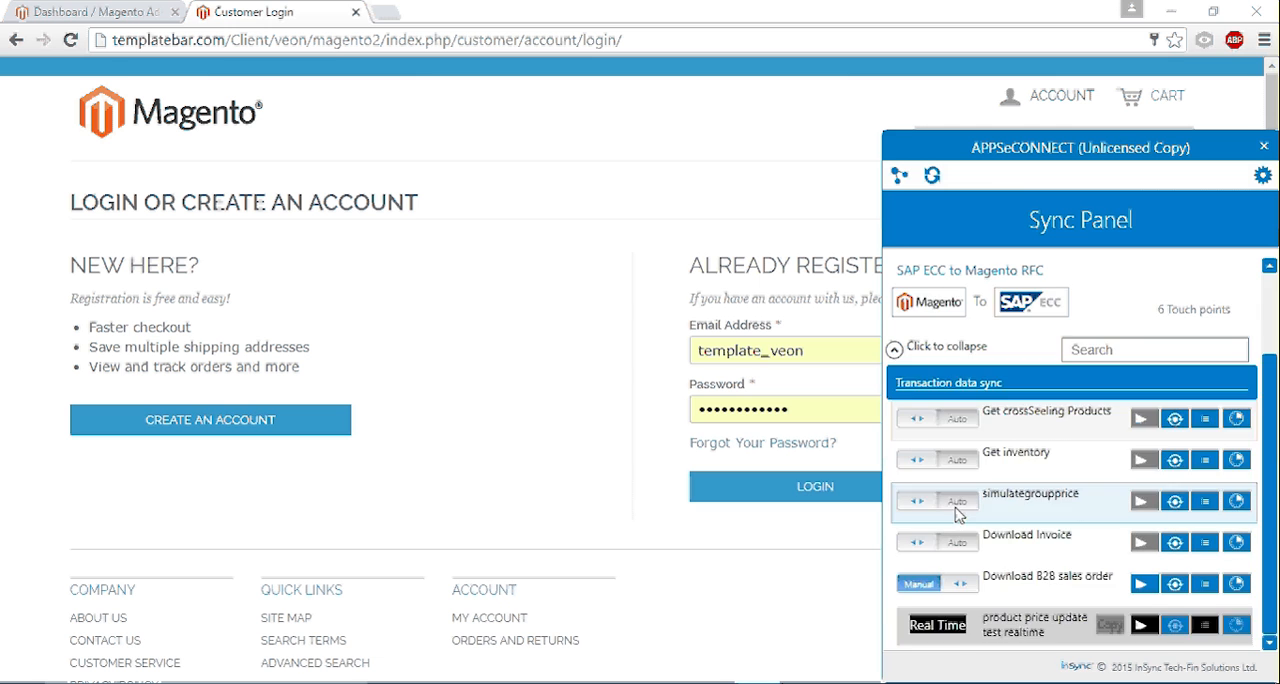
{"action": "left_click", "coordinate": [895, 462]}
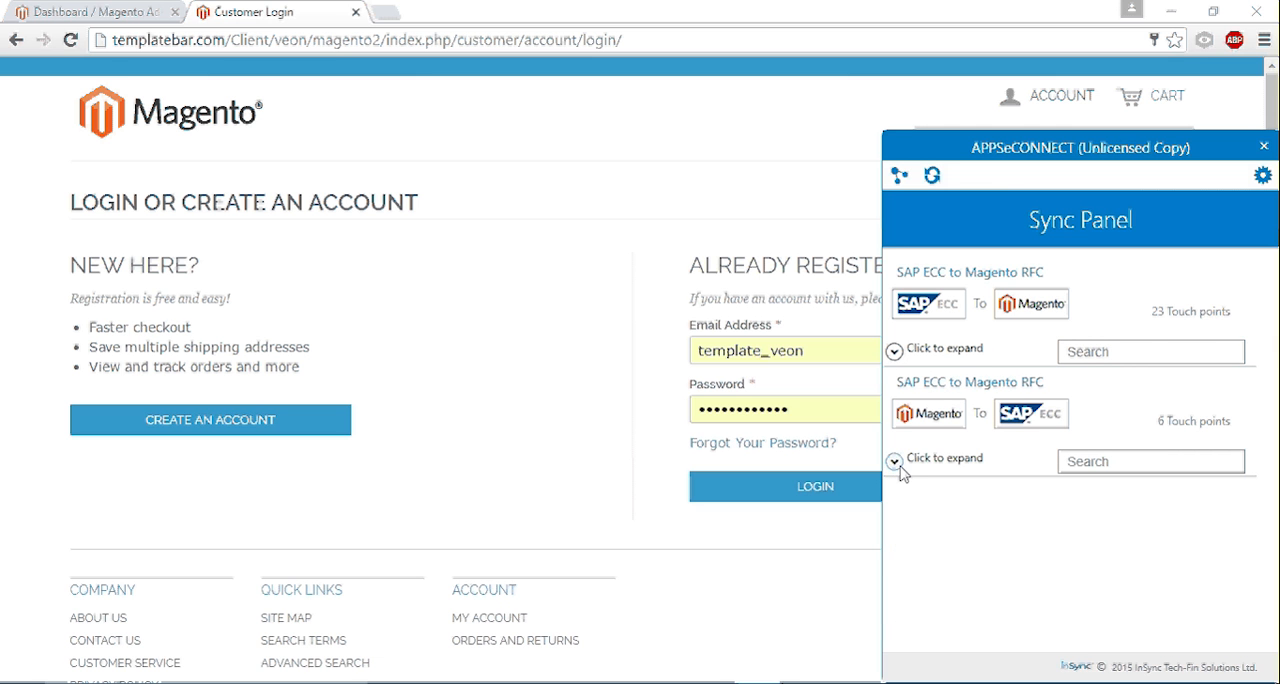
- Switch to SAP Easy Access and open the customer credit management display with transaction fd33
{"action": "left_click", "coordinate": [72, 14]}
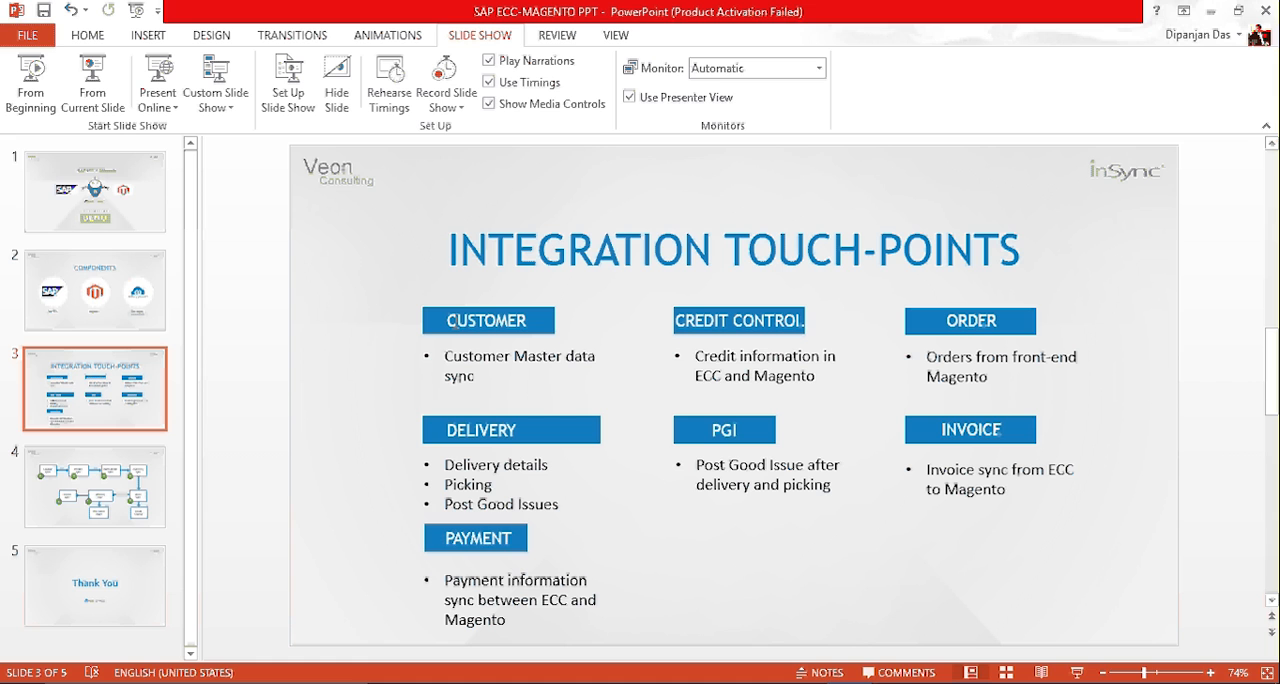
{"action": "mouse_move", "coordinate": [802, 683]}
{"action": "left_click", "coordinate": [857, 615]}
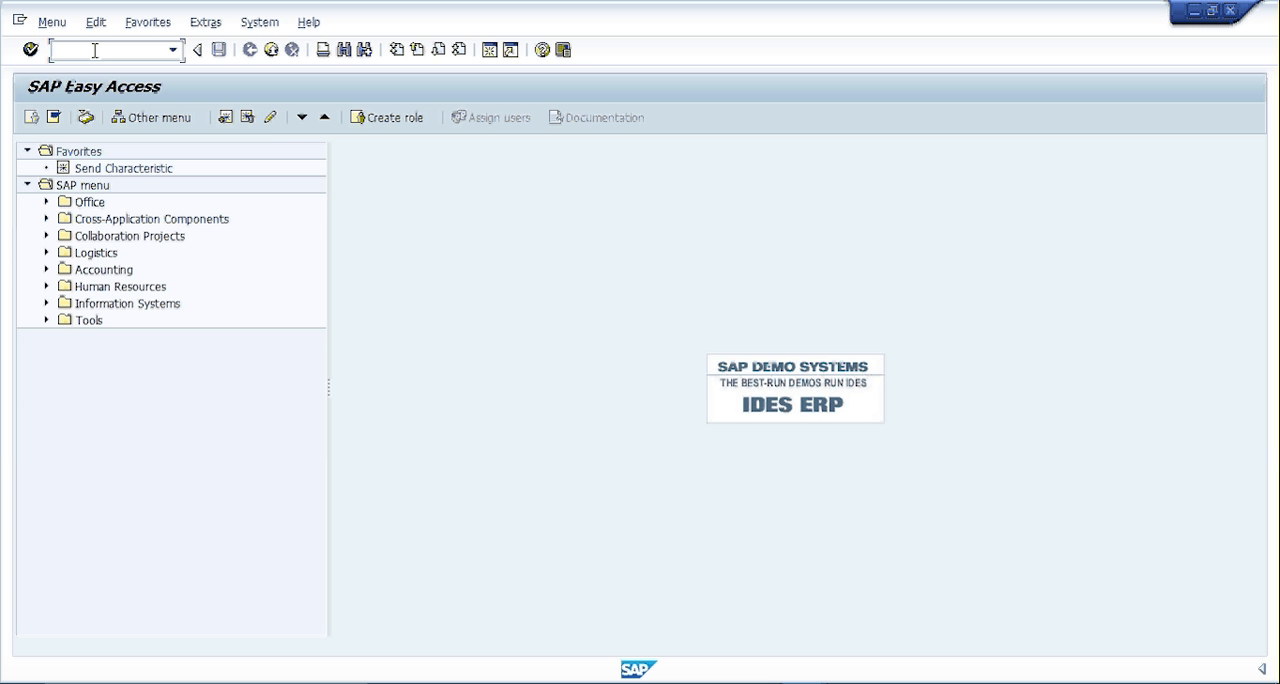
{"action": "type", "text": "/nbd12"}
{"action": "key", "text": "BackSpace"}
{"action": "key", "text": "BackSpace"}
{"action": "key", "text": "BackSpace"}
{"action": "key", "text": "BackSpace"}
{"action": "type", "text": "fd33"}
{"action": "key", "text": "Return"}
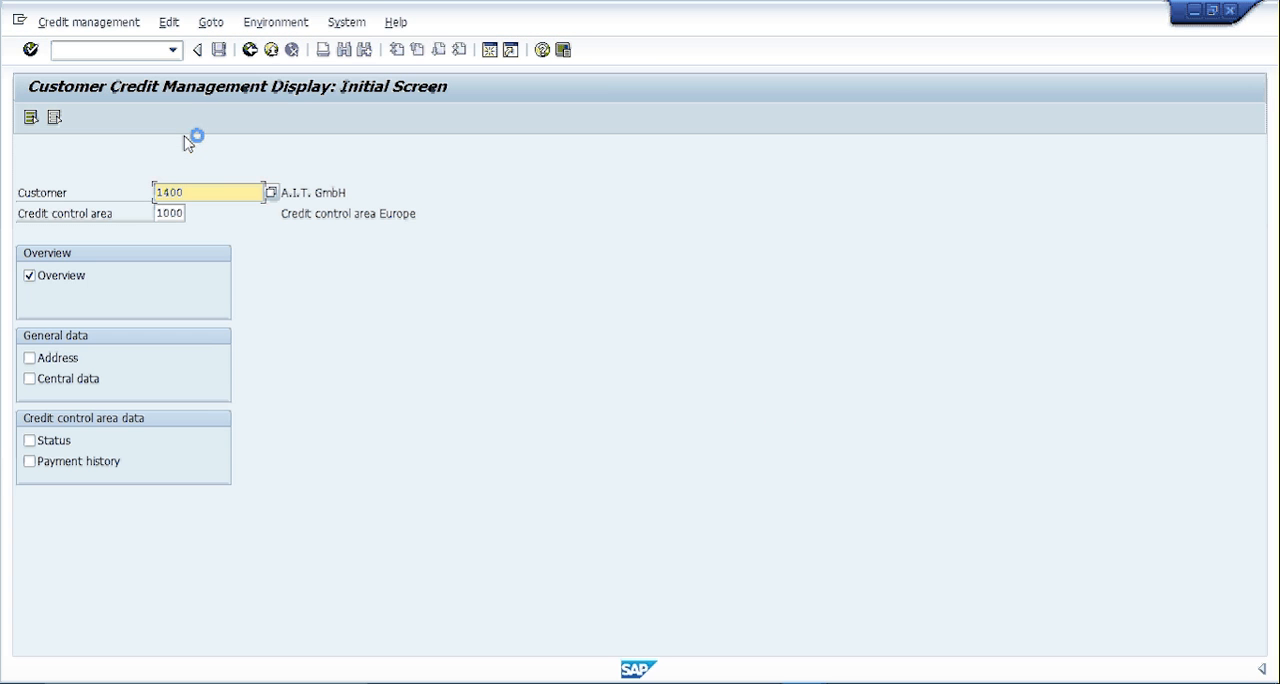
- Display the credit overview of A.I.T. GmbH and check its credit limit and credit exposure
{"action": "key", "text": "Return"}
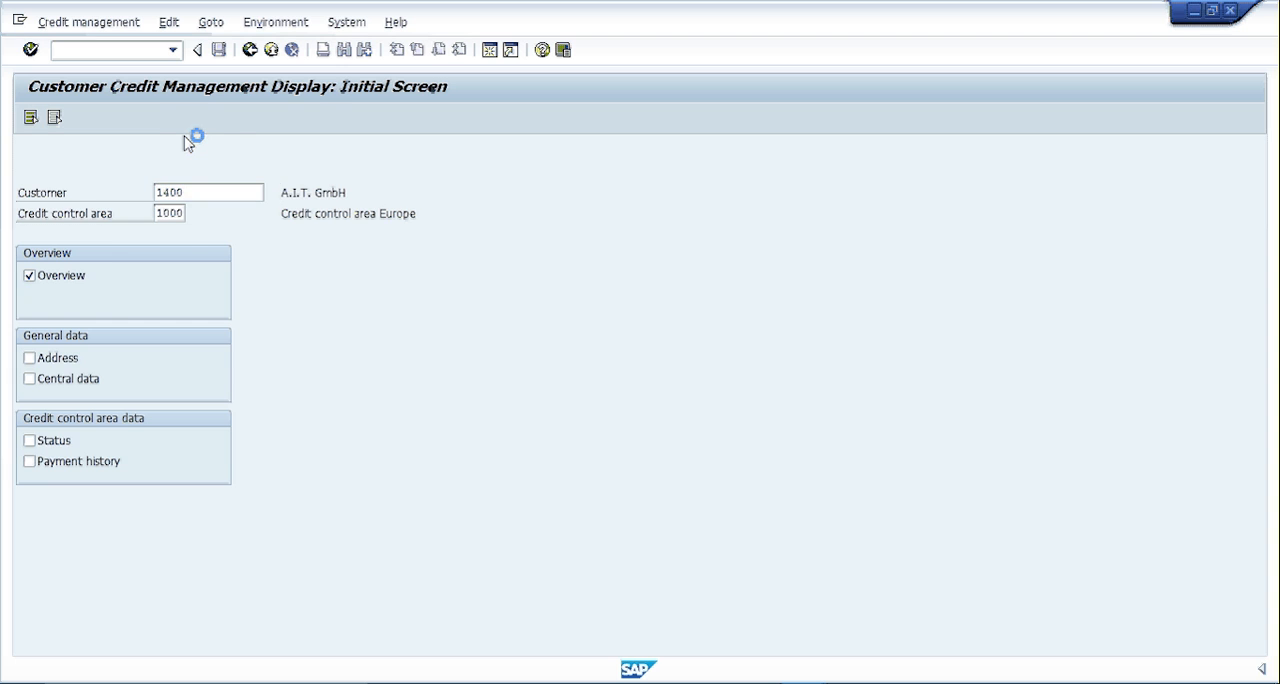
{"action": "left_click_drag", "start_coordinate": [240, 148], "coordinate": [308, 153]}
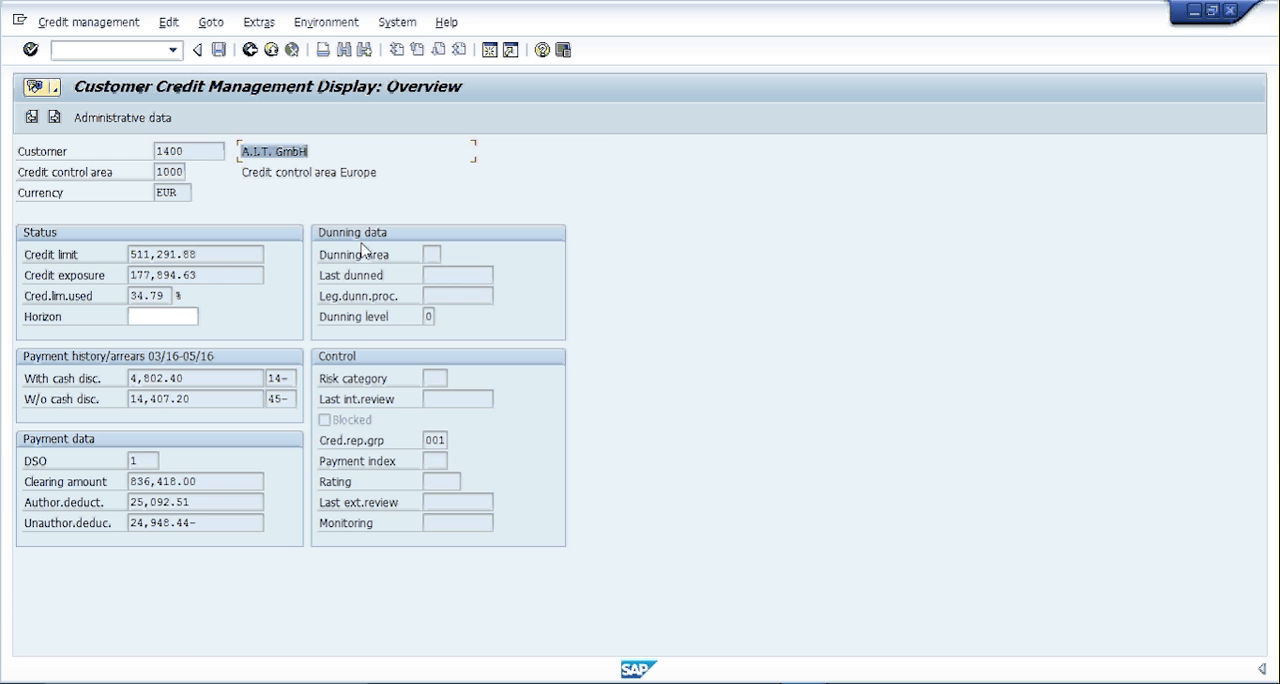
{"action": "left_click", "coordinate": [210, 254]}
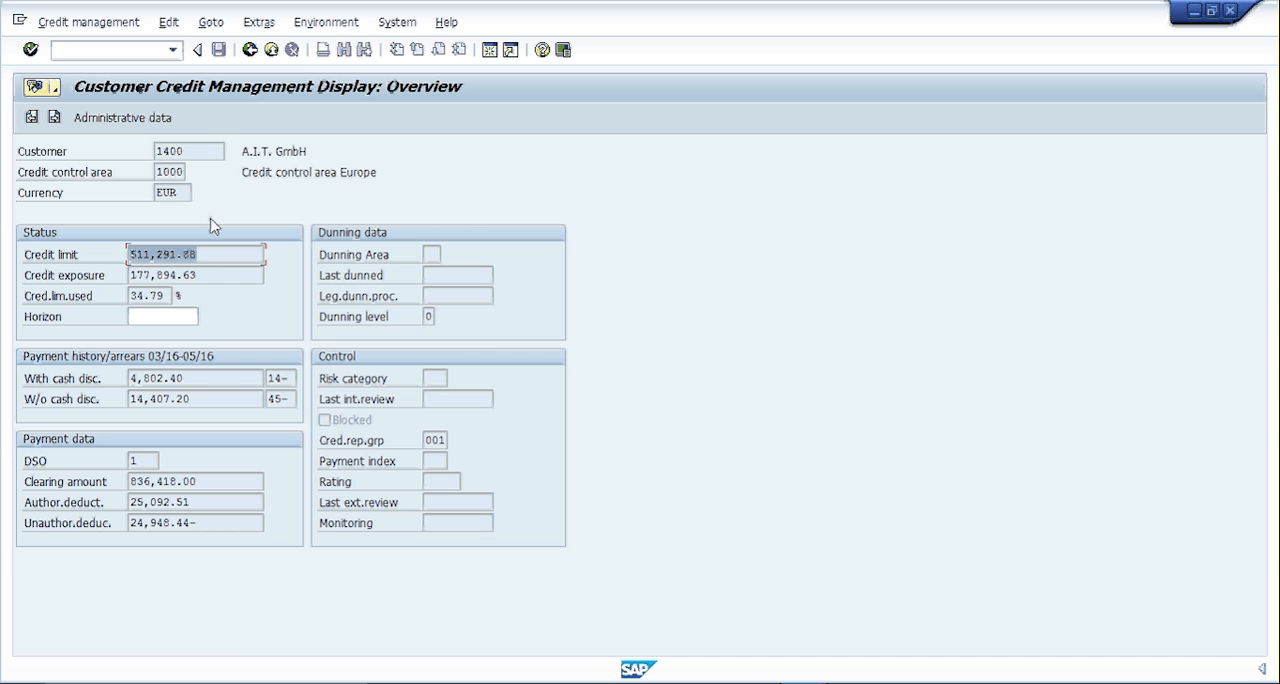
{"action": "double_click", "coordinate": [200, 276]}
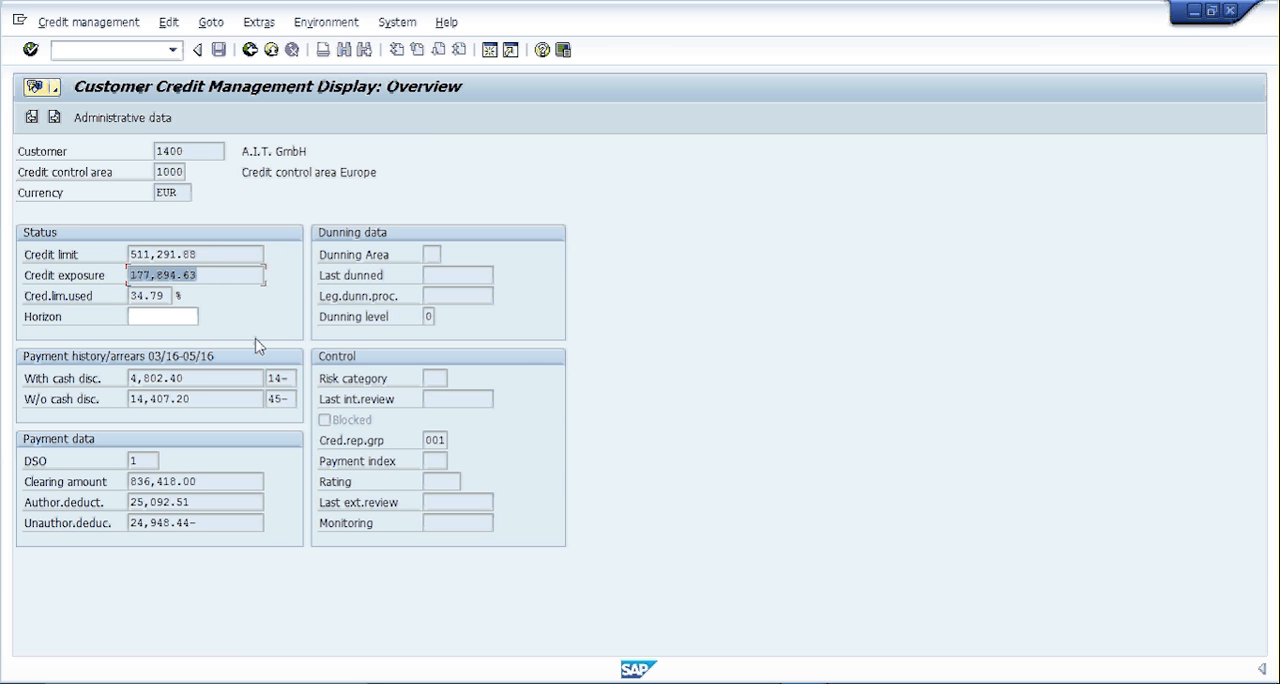
{"action": "left_click", "coordinate": [106, 51]}
- Switch to the Magento Admin Panel in Chrome and open the customers' Company list with 100 records per page
{"action": "left_click", "coordinate": [666, 683]}
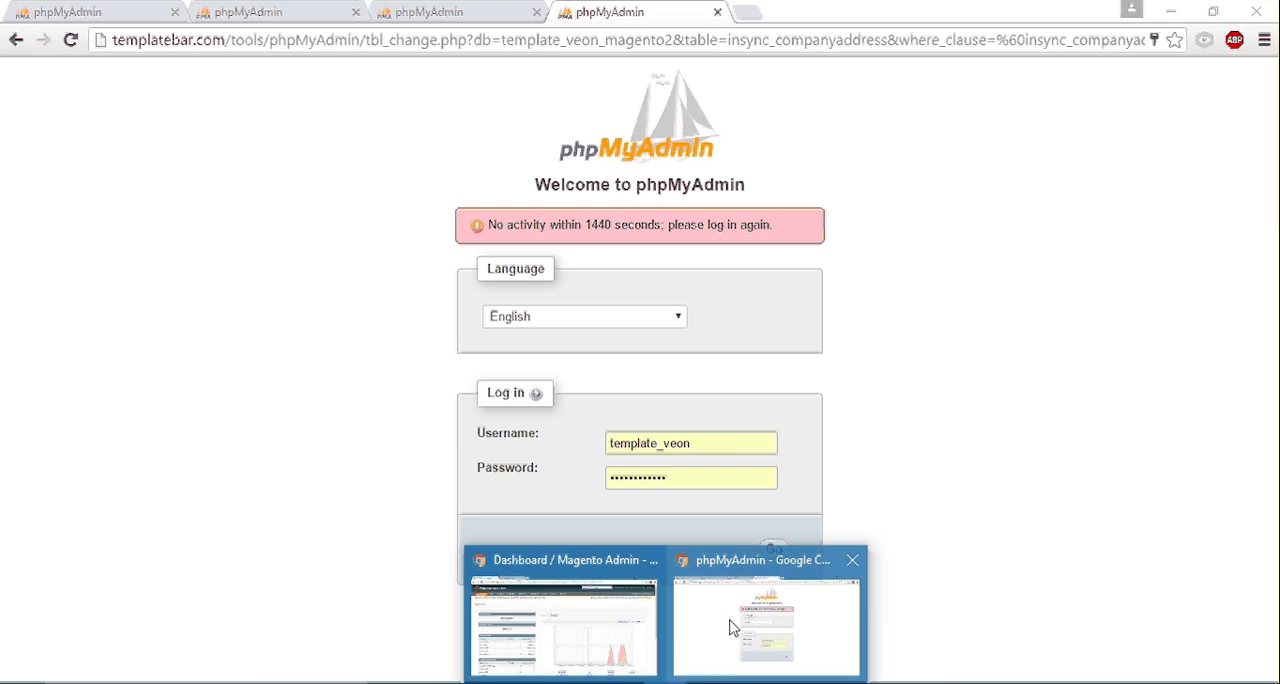
{"action": "left_click", "coordinate": [630, 627]}
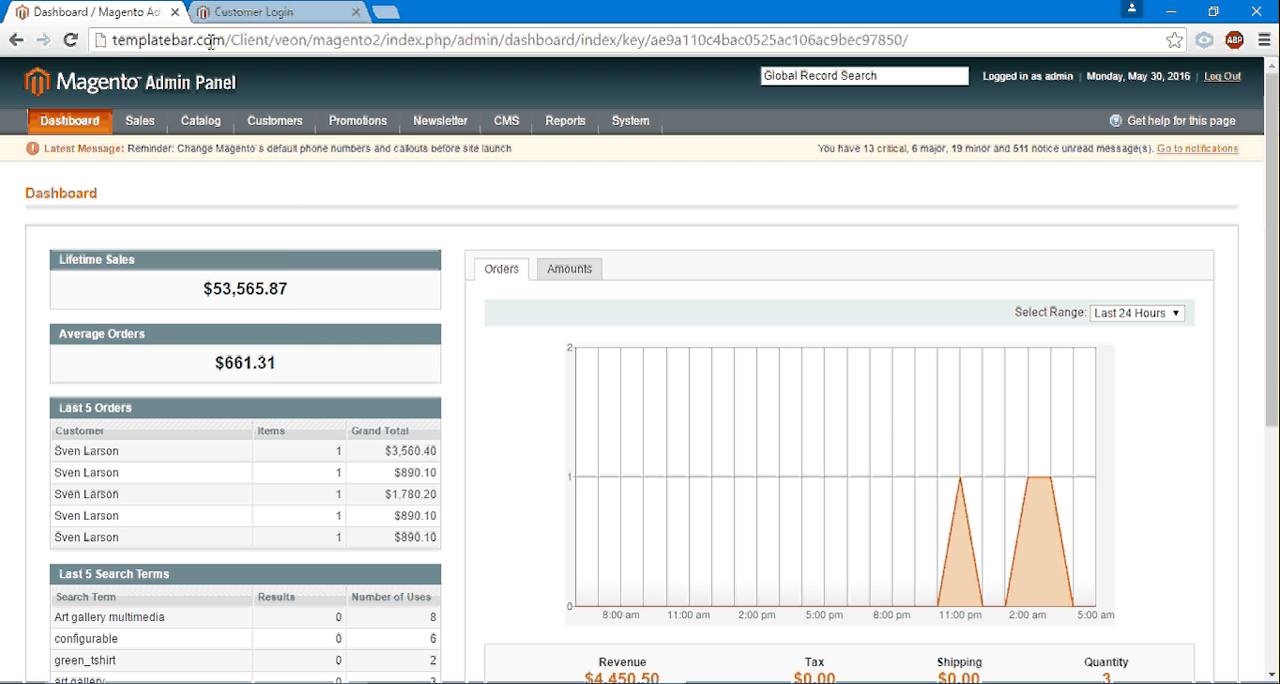
{"action": "mouse_move", "coordinate": [153, 120]}
{"action": "mouse_move", "coordinate": [222, 122]}
{"action": "mouse_move", "coordinate": [275, 121]}
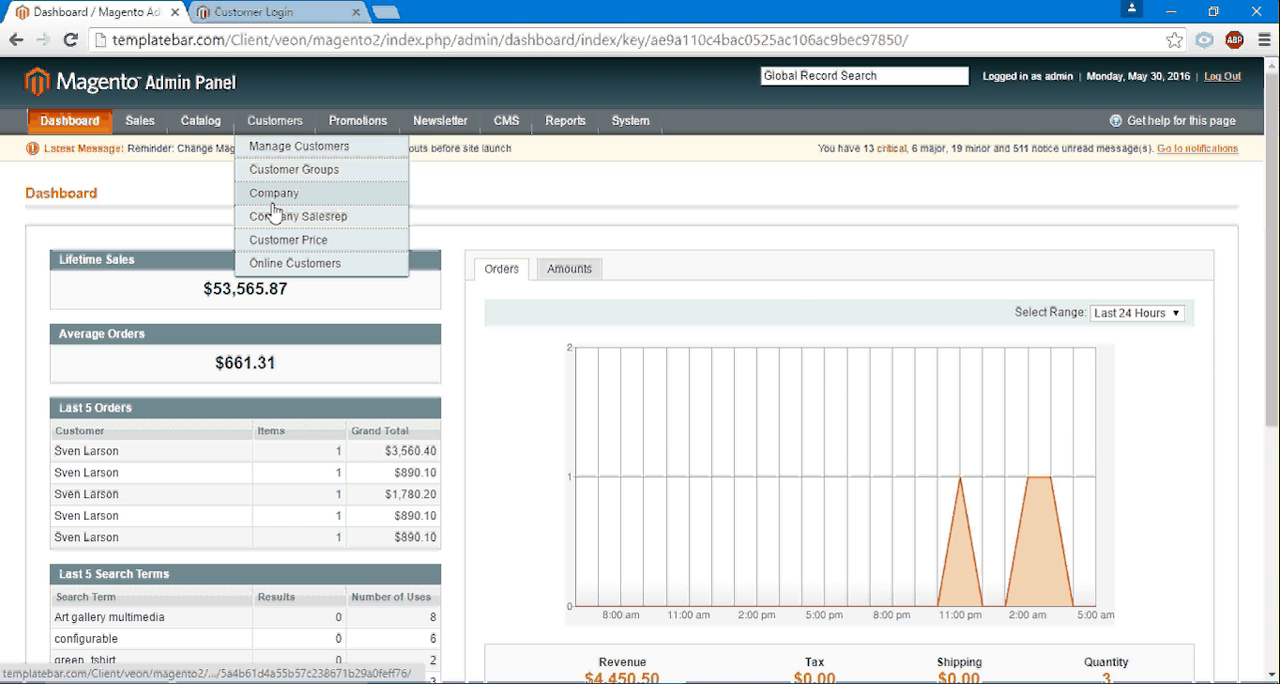
{"action": "left_click", "coordinate": [274, 195]}
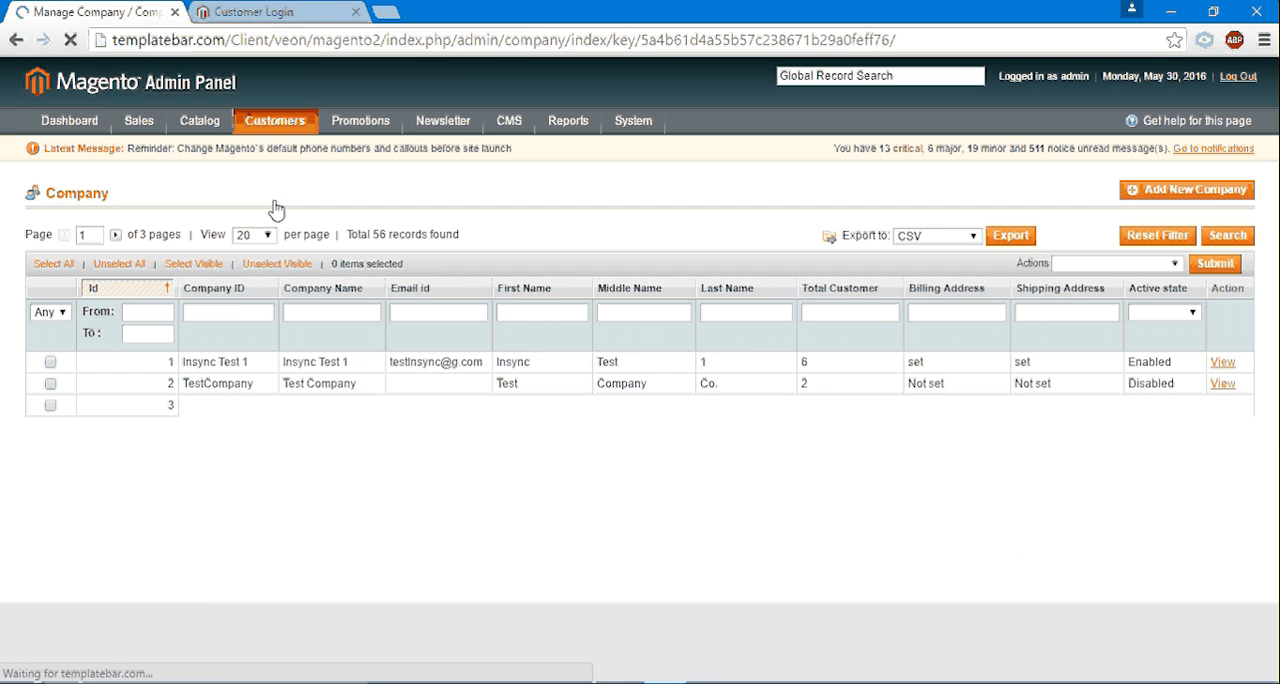
{"action": "left_click", "coordinate": [250, 236]}
{"action": "left_click", "coordinate": [247, 294]}
- Look through the full company list to check which companies already exist in Magento
{"action": "scroll", "coordinate": [305, 350], "scroll_direction": "down", "scroll_amount": 7}
{"action": "scroll", "coordinate": [298, 353], "scroll_direction": "down", "scroll_amount": 6}
{"action": "scroll", "coordinate": [296, 355], "scroll_direction": "down", "scroll_amount": 3}
{"action": "scroll", "coordinate": [290, 350], "scroll_direction": "up", "scroll_amount": 5}
{"action": "scroll", "coordinate": [280, 340], "scroll_direction": "up", "scroll_amount": 2}
{"action": "scroll", "coordinate": [278, 342], "scroll_direction": "up", "scroll_amount": 8}
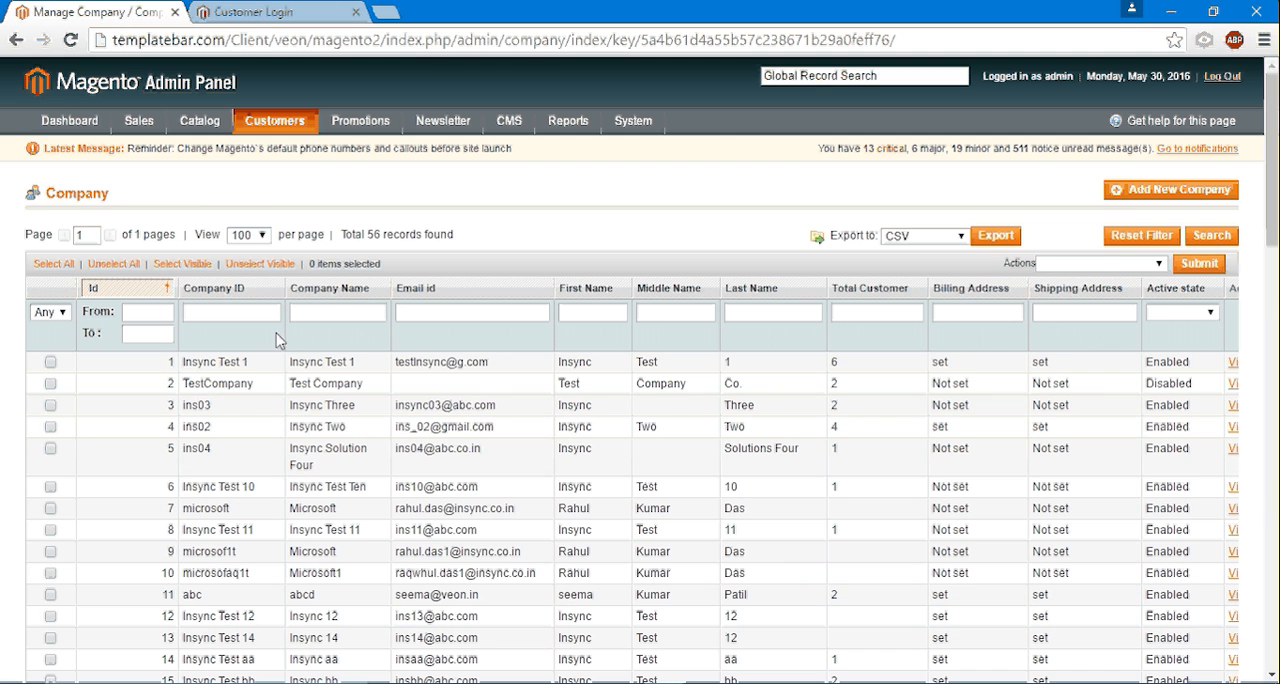
{"action": "scroll", "coordinate": [220, 380], "scroll_direction": "down", "scroll_amount": 15}
{"action": "scroll", "coordinate": [228, 398], "scroll_direction": "down", "scroll_amount": 1}
{"action": "scroll", "coordinate": [451, 427], "scroll_direction": "up", "scroll_amount": 5}
{"action": "scroll", "coordinate": [451, 427], "scroll_direction": "up", "scroll_amount": 12}
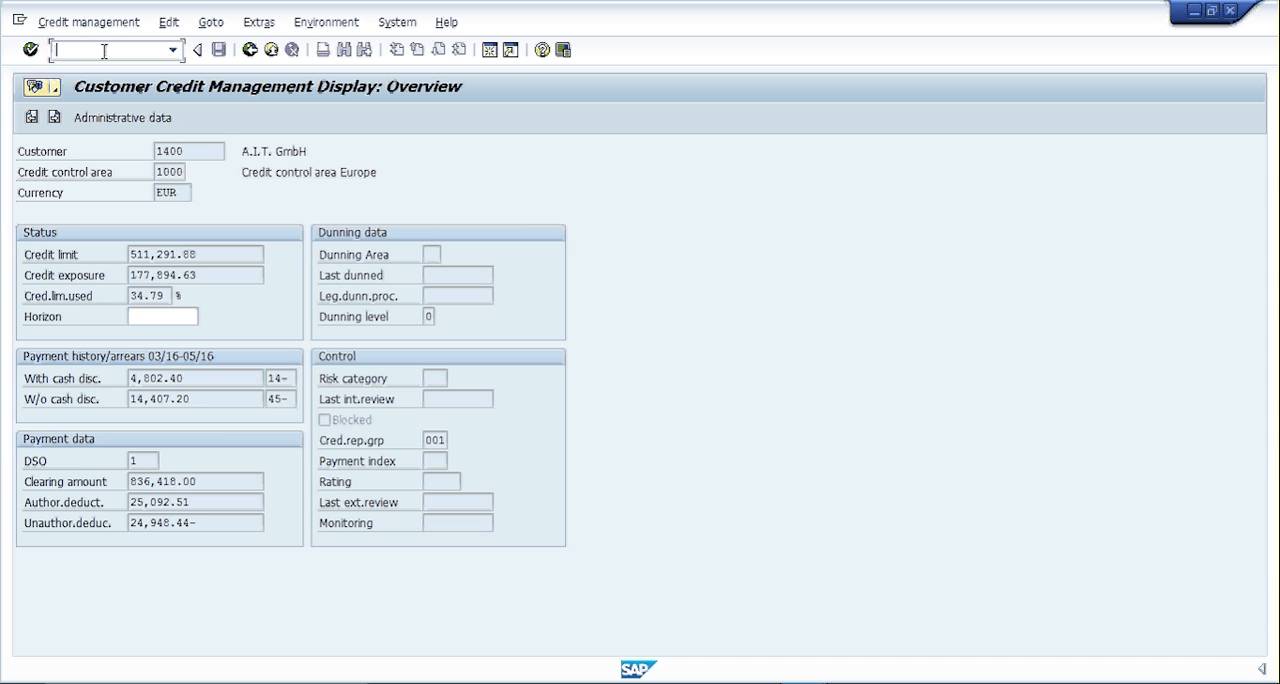
- Switch back to SAP and open the Send Customers program with transaction bd12
{"action": "type", "text": "/nbd"}
{"action": "key", "text": "Return"}
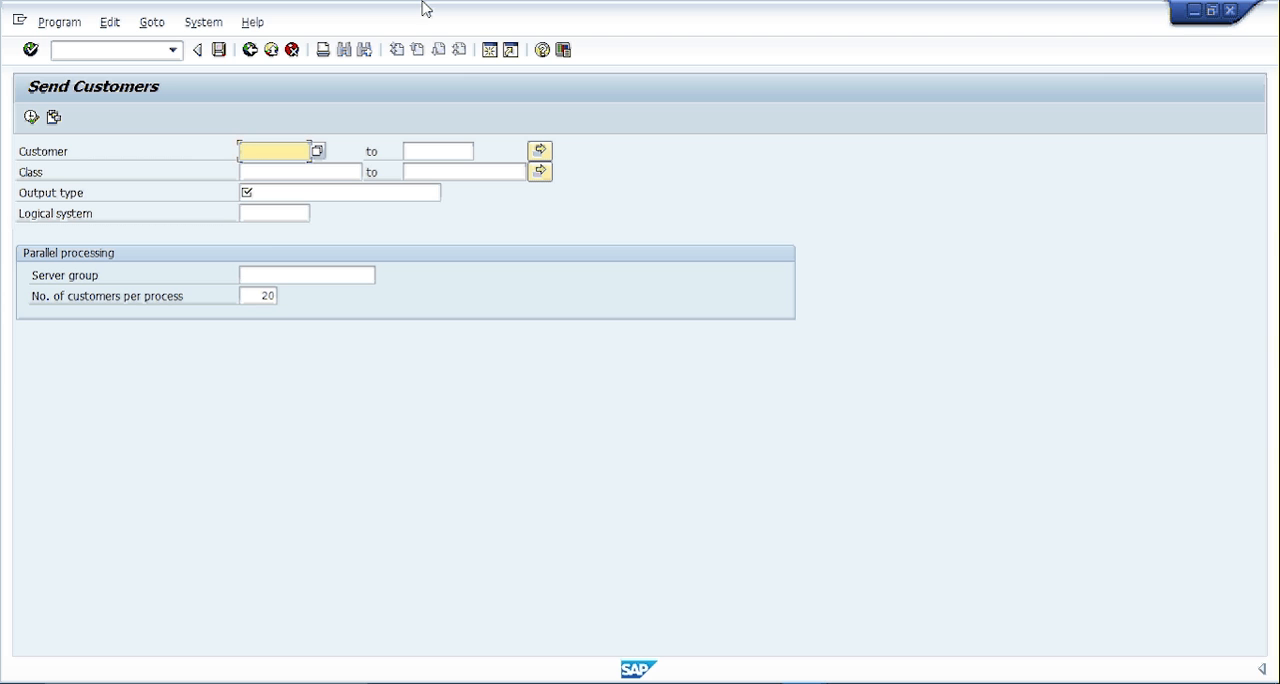
- Send the A.I.T. GmbH customer record with output type debmas to logical system APPSECON
{"action": "type", "text": "1400"}
{"action": "left_click", "coordinate": [270, 193]}
{"action": "type", "text": "debmas"}
{"action": "key", "text": "Tab"}
{"action": "type", "text": "APPSECON"}
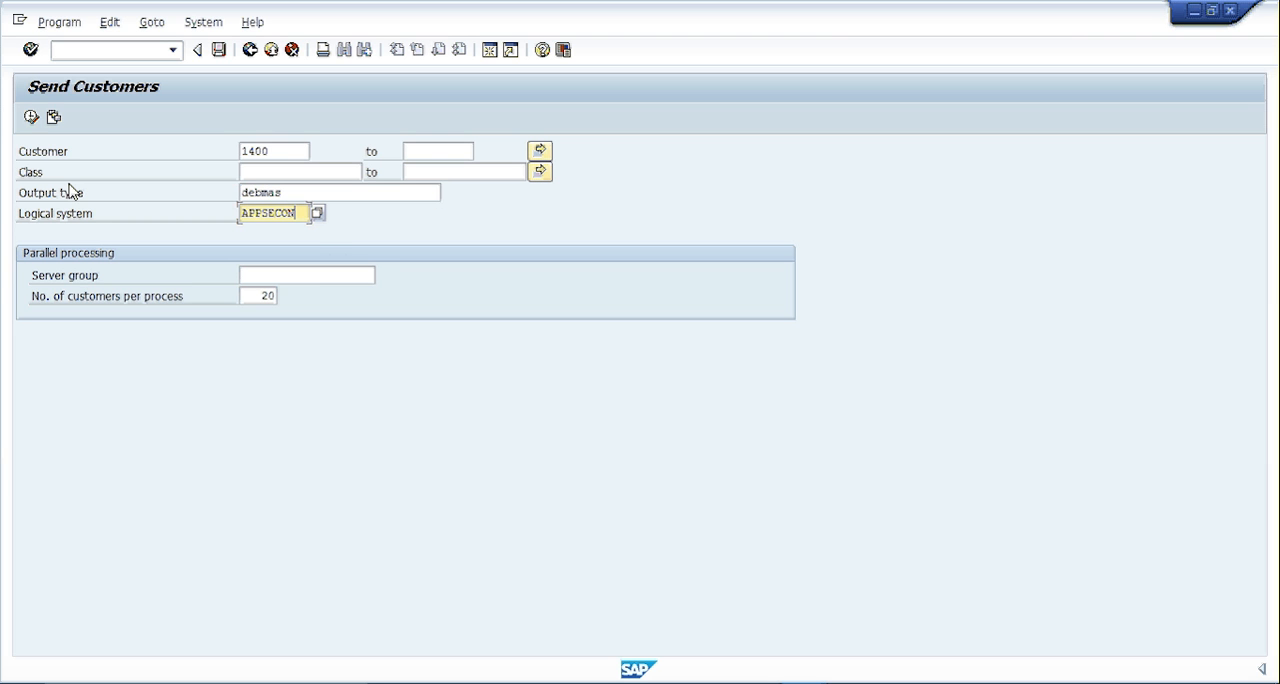
{"action": "left_click", "coordinate": [31, 118]}
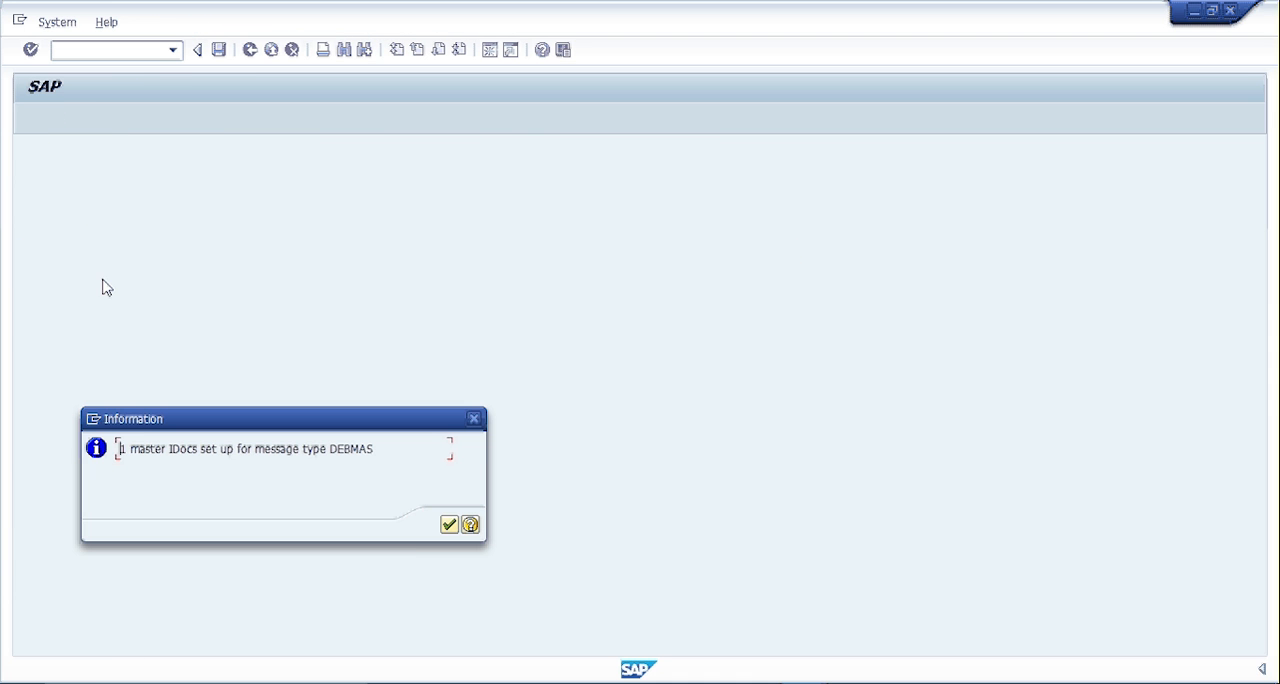
{"action": "left_click", "coordinate": [449, 525]}
{"action": "left_click", "coordinate": [449, 544]}
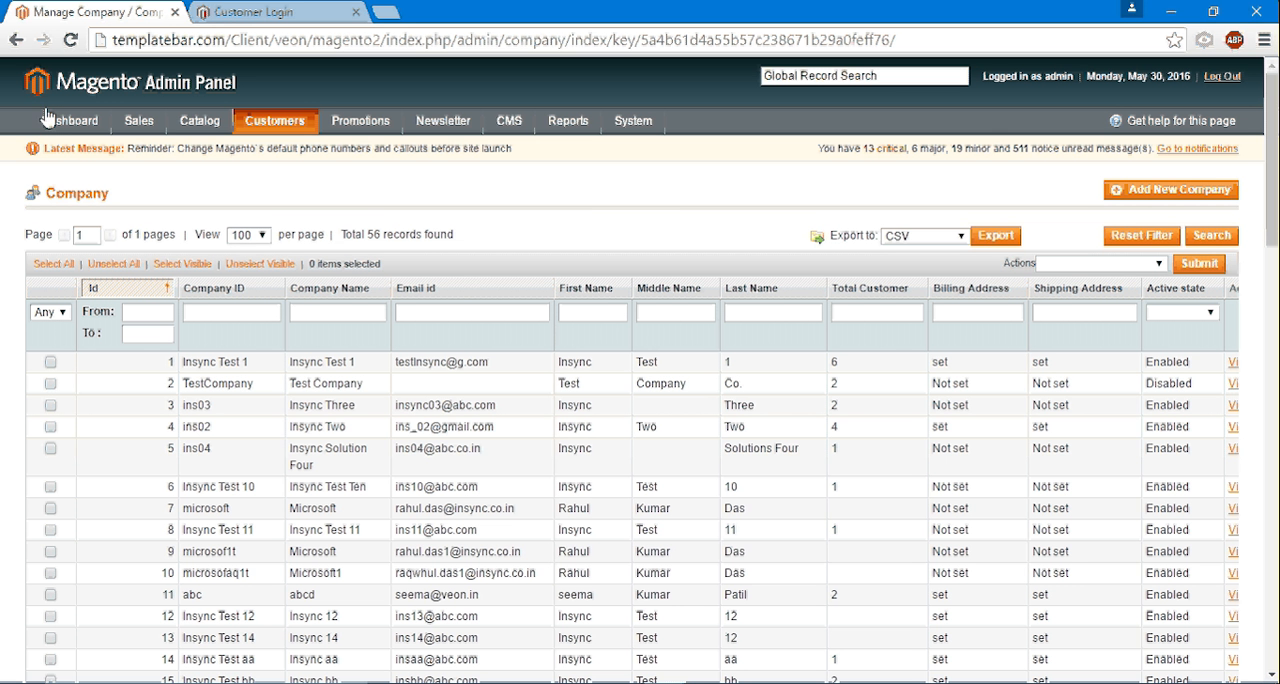
- Refresh the company list in the Magento Admin Panel and open A.I.T. GmbH to check its approved credit limit
{"action": "left_click", "coordinate": [70, 41]}
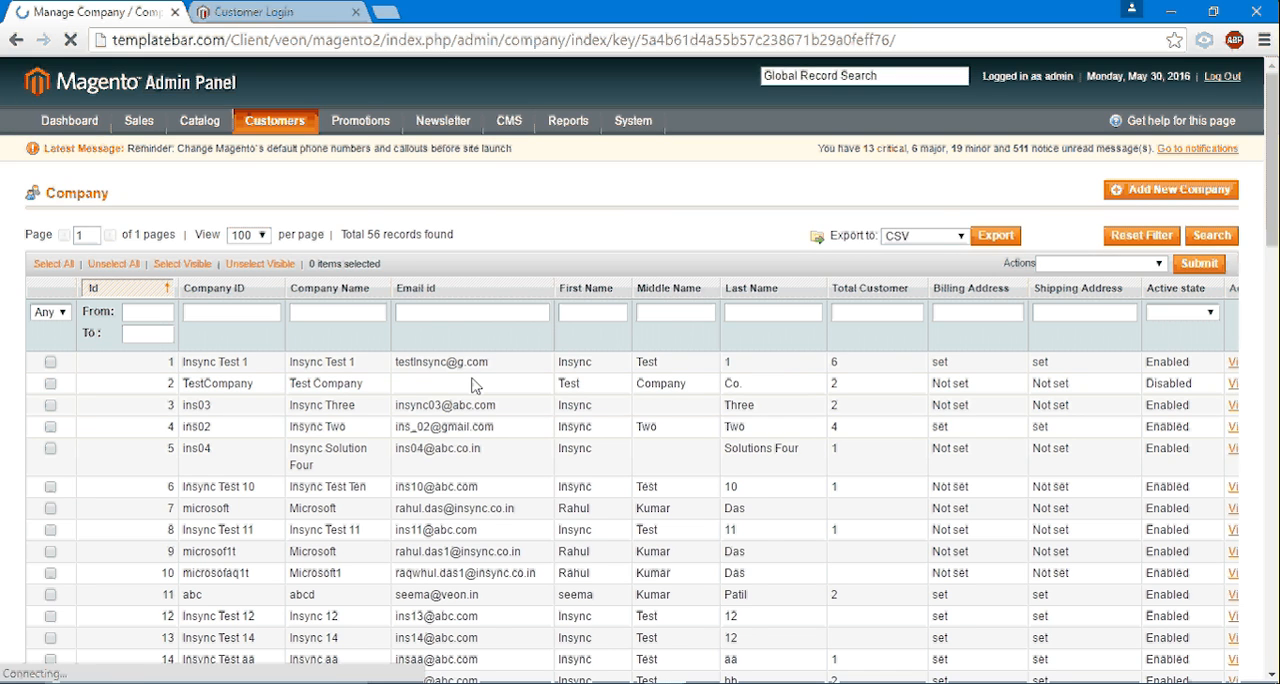
{"action": "scroll", "coordinate": [385, 392], "scroll_direction": "down", "scroll_amount": 5}
{"action": "scroll", "coordinate": [385, 392], "scroll_direction": "down", "scroll_amount": 10}
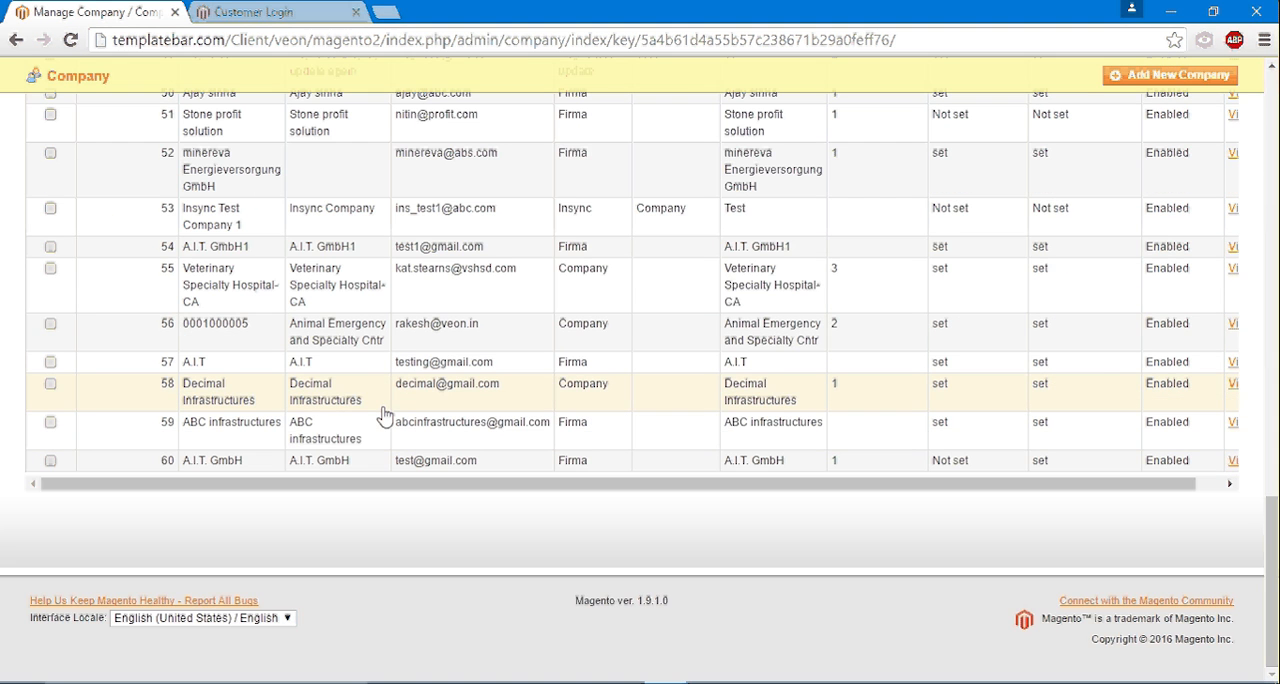
{"action": "left_click", "coordinate": [220, 472]}
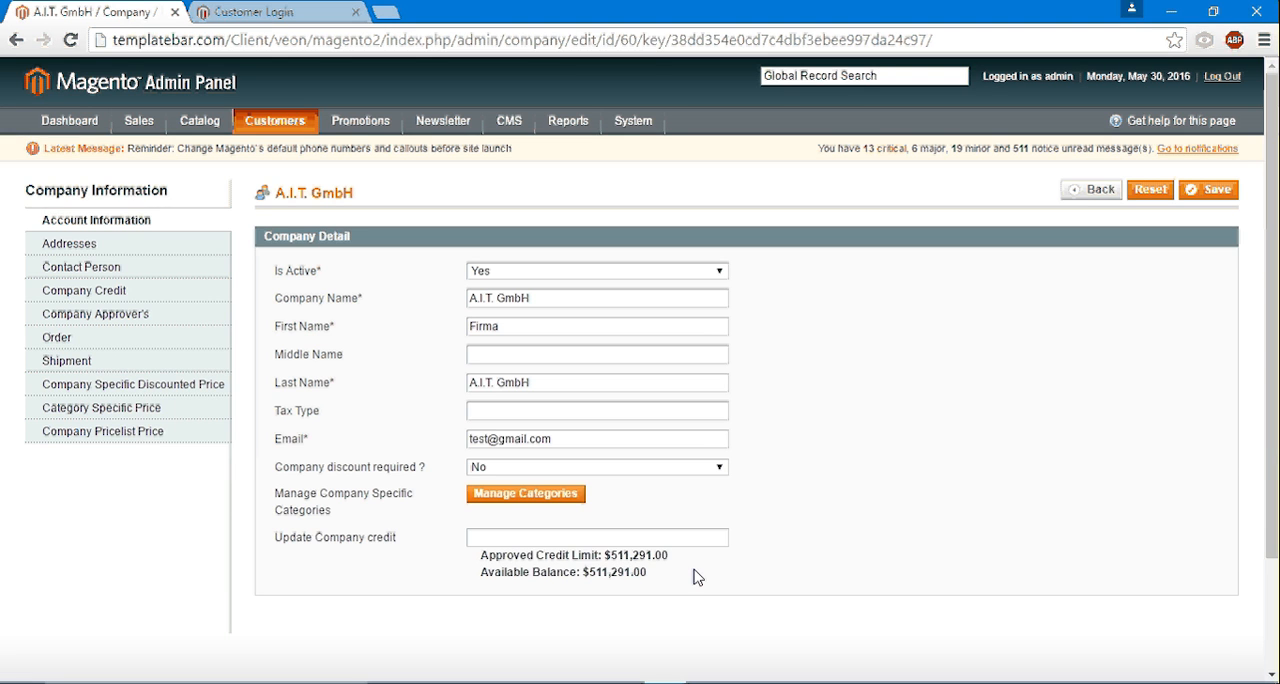
{"action": "left_click_drag", "start_coordinate": [678, 557], "coordinate": [468, 549]}
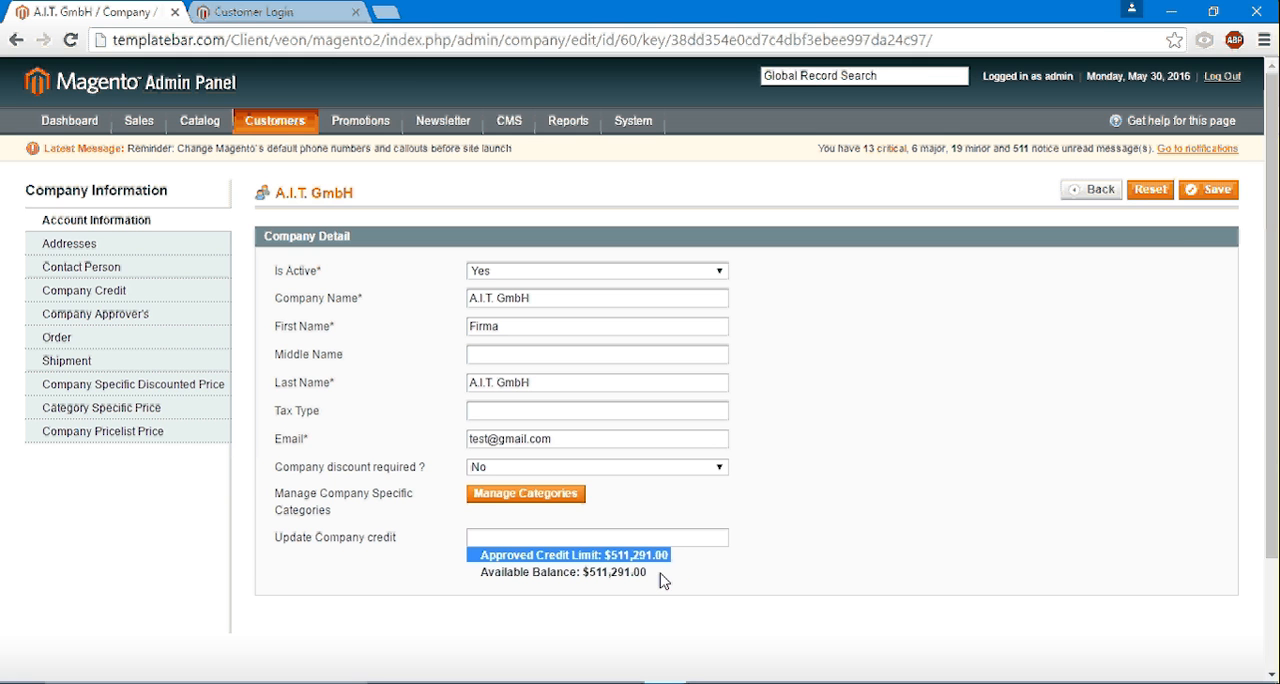
- Select the company address as billing, payer and sold address for A.I.T. GmbH's contact person, and return to the company record
{"action": "left_click", "coordinate": [92, 270]}
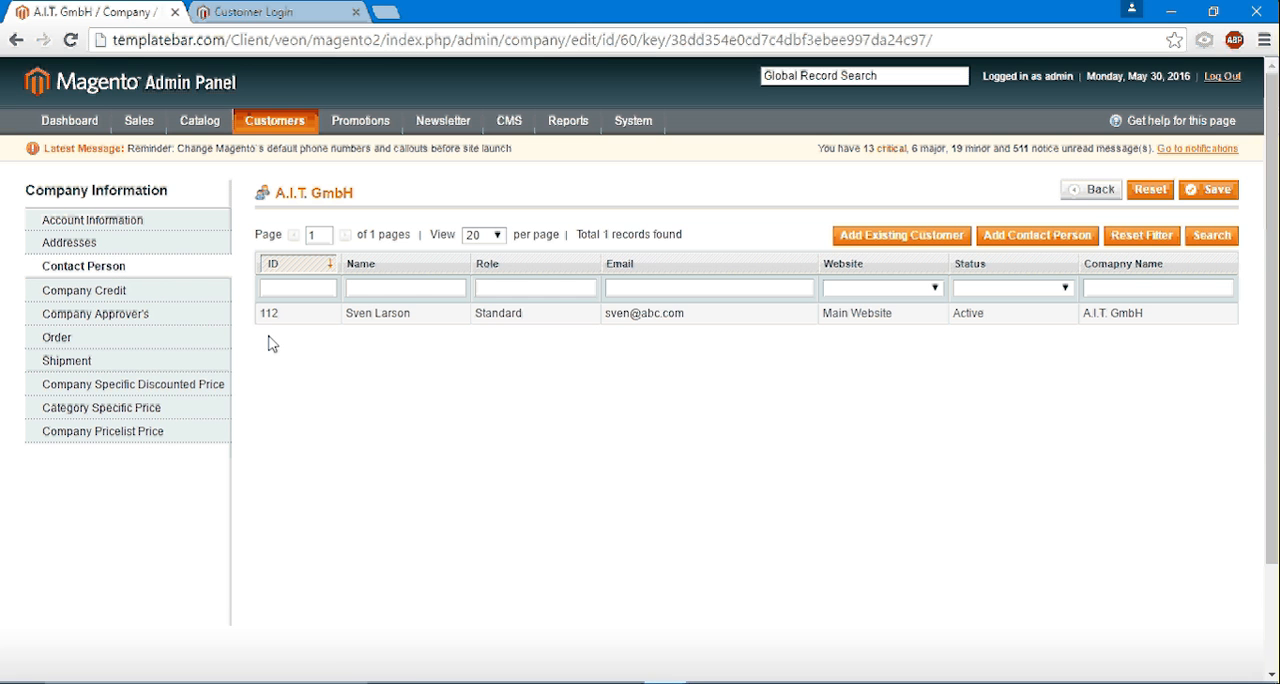
{"action": "left_click", "coordinate": [409, 318]}
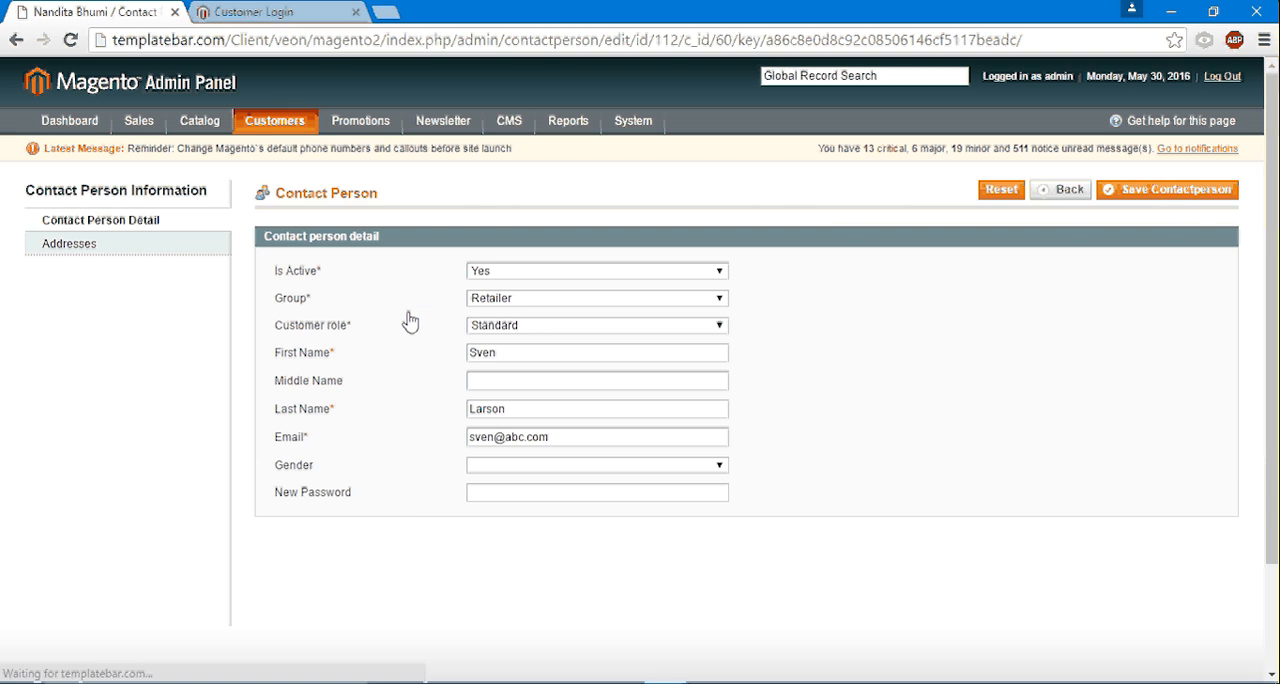
{"action": "left_click", "coordinate": [90, 246]}
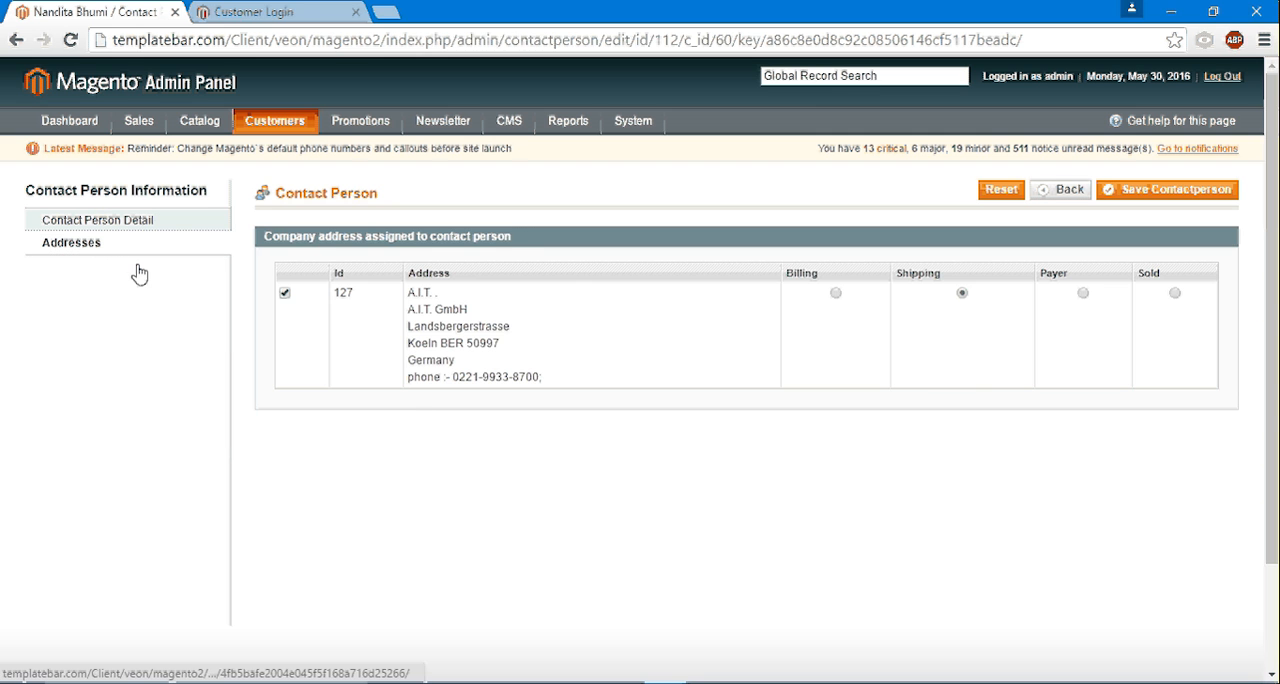
{"action": "left_click", "coordinate": [835, 294]}
{"action": "left_click", "coordinate": [1083, 294]}
{"action": "left_click", "coordinate": [1175, 293]}
{"action": "left_click", "coordinate": [88, 222]}
{"action": "left_click", "coordinate": [17, 41]}
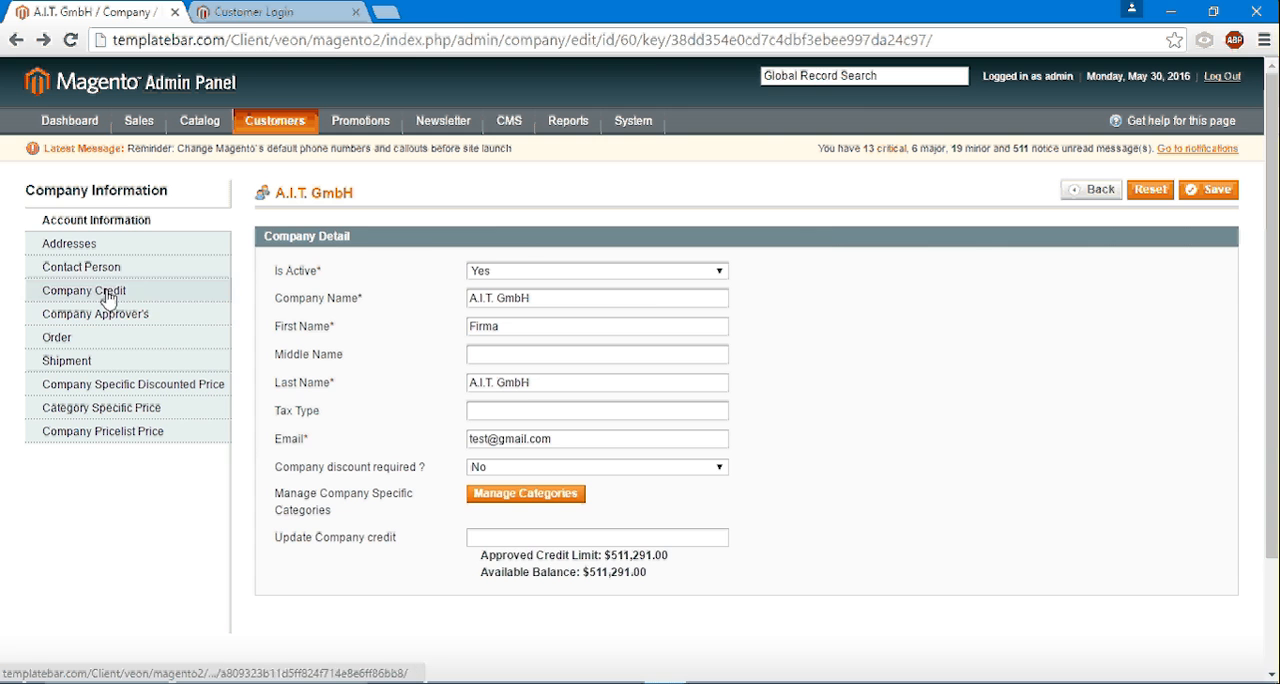
- Make the A.I.T. GmbH company address the default billing, payer and sold address
{"action": "left_click", "coordinate": [92, 243]}
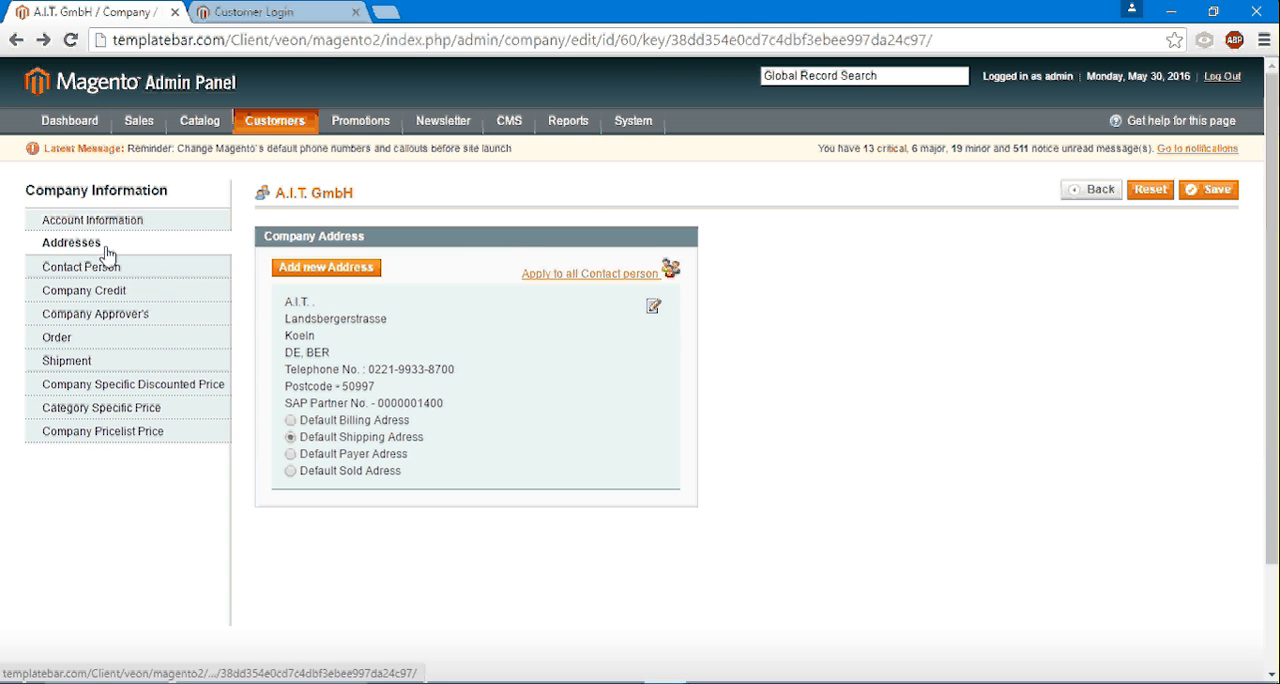
{"action": "left_click", "coordinate": [290, 420]}
{"action": "left_click", "coordinate": [290, 454]}
{"action": "left_click", "coordinate": [291, 471]}
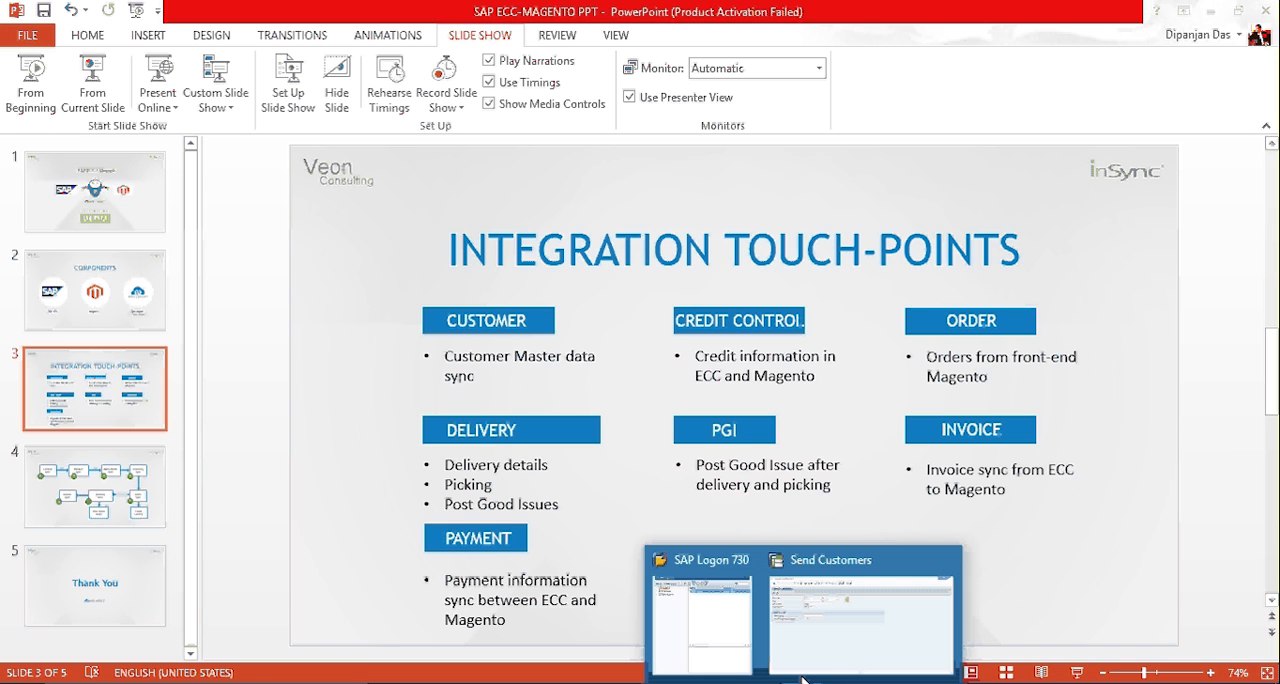
- Return to the Magento window in Chrome and close the separate phpMyAdmin window
{"action": "left_click", "coordinate": [698, 648]}
{"action": "left_click", "coordinate": [667, 683]}
{"action": "left_click", "coordinate": [599, 650]}
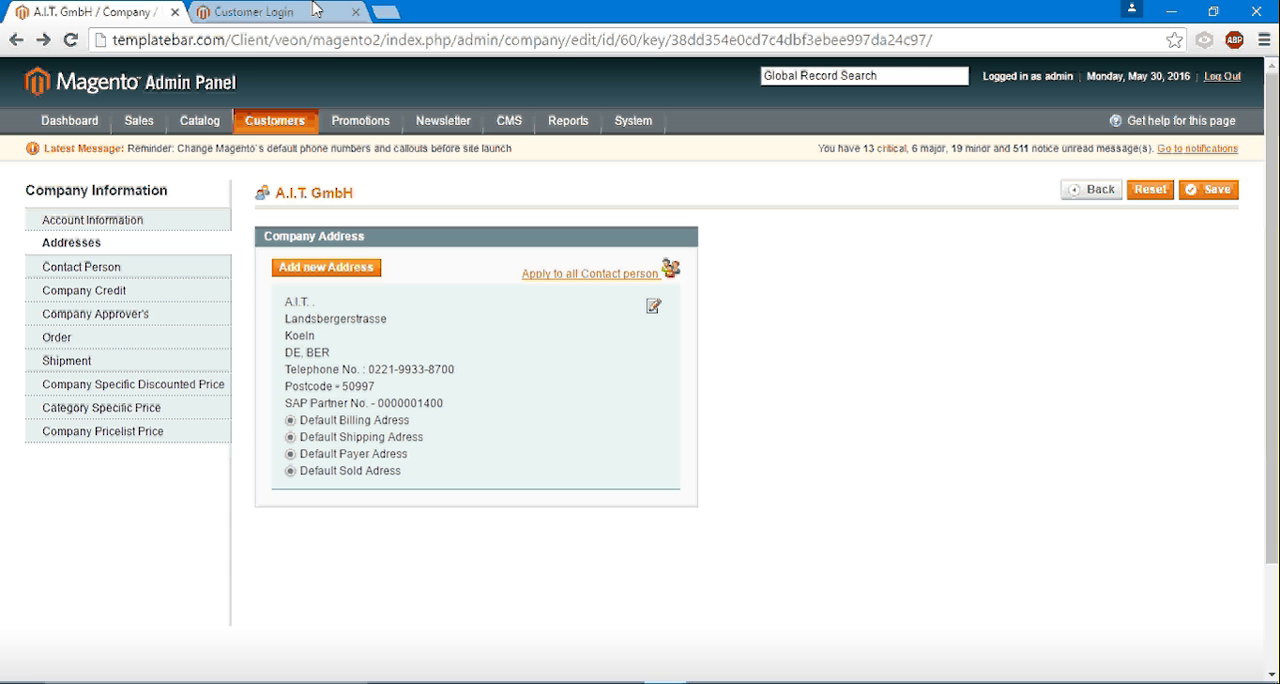
{"action": "mouse_move", "coordinate": [671, 679]}
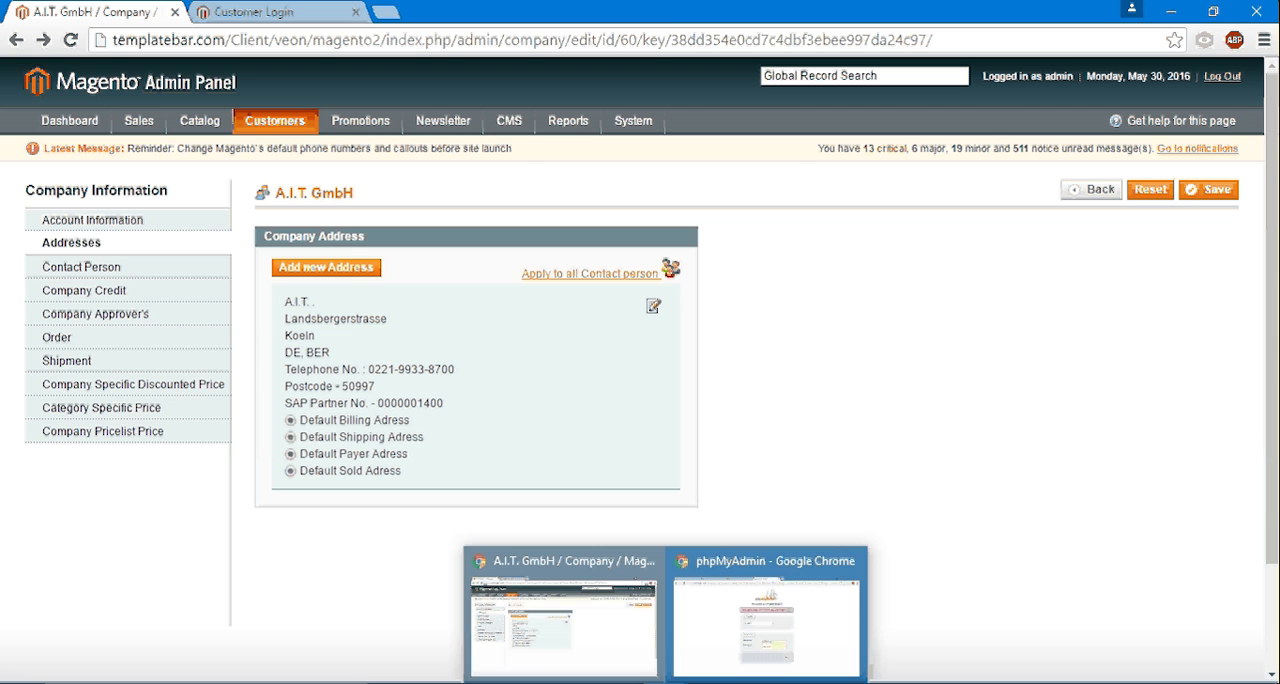
{"action": "left_click", "coordinate": [852, 561]}
- Log in to the Magento storefront with the contact person's e-mail address and account password
{"action": "left_click", "coordinate": [298, 10]}
{"action": "double_click", "coordinate": [830, 354]}
{"action": "type", "text": "sv"}
{"action": "key", "text": "Down"}
{"action": "key", "text": "Return"}
{"action": "key", "text": "Tab"}
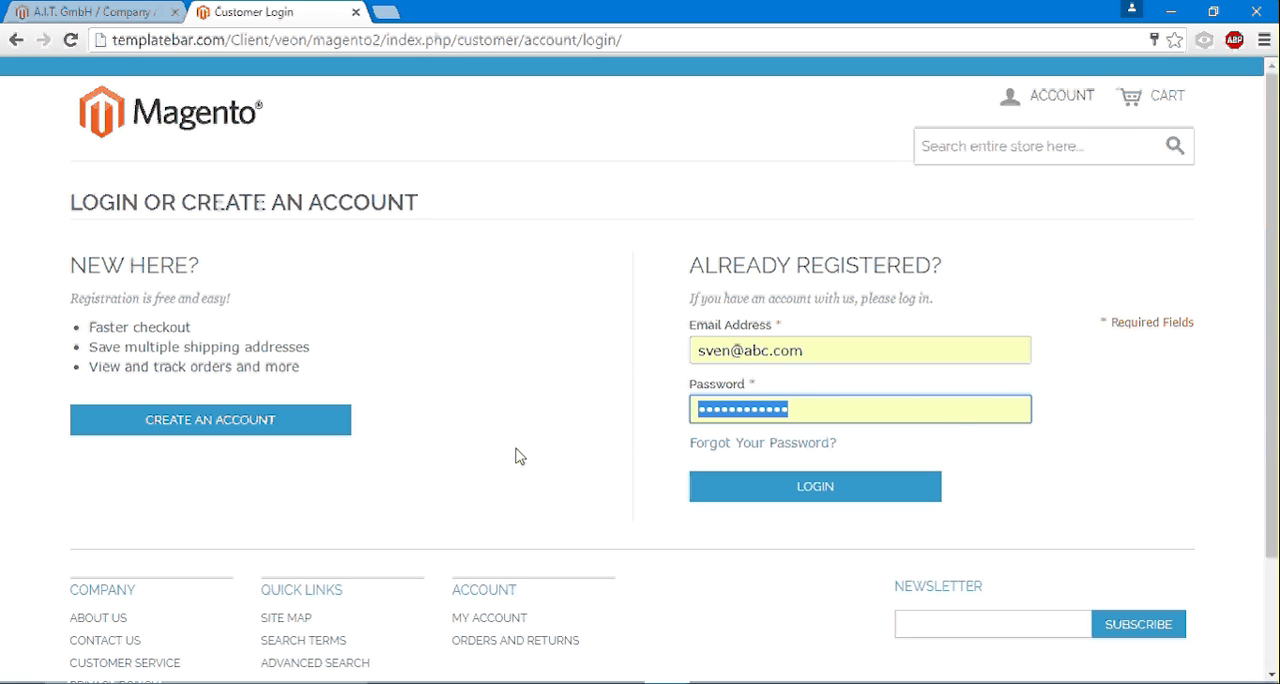
{"action": "type", "text": "•••••••••"}
{"action": "key", "text": "Return"}
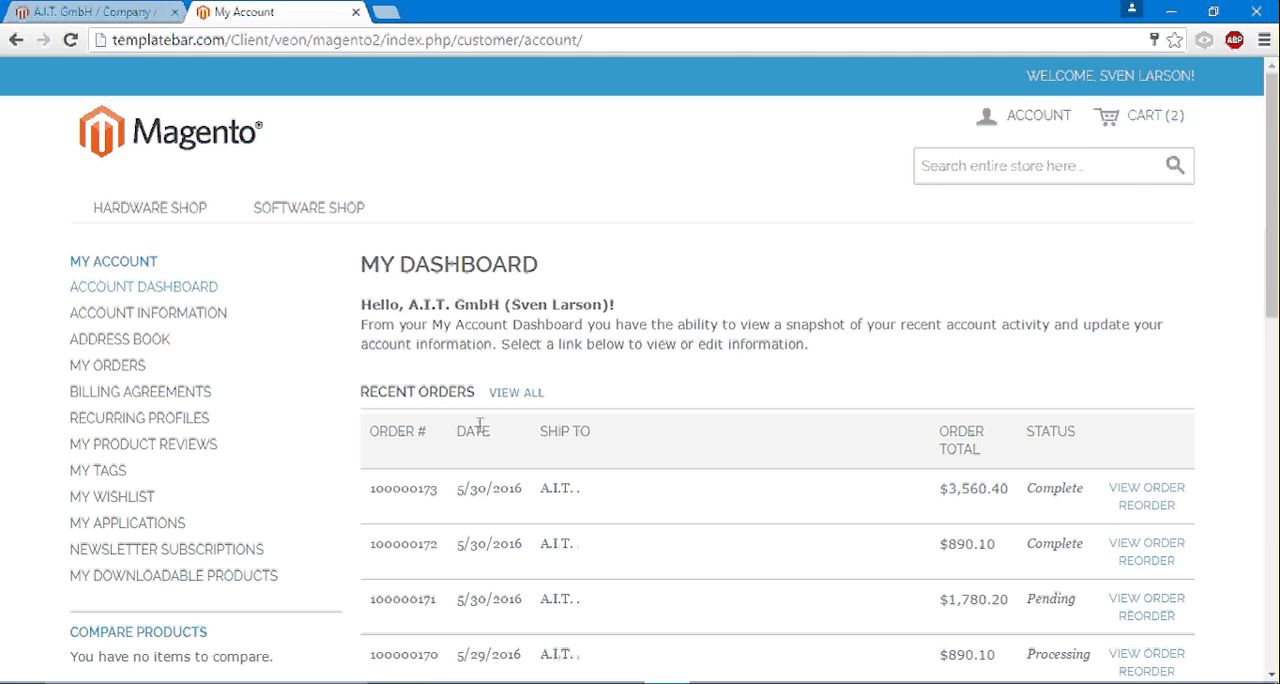
- Browse the Drives category of the Hardware Shop and open the Diskette Drive, 3.5", HD product page
{"action": "left_click", "coordinate": [183, 144]}
{"action": "mouse_move", "coordinate": [141, 219]}
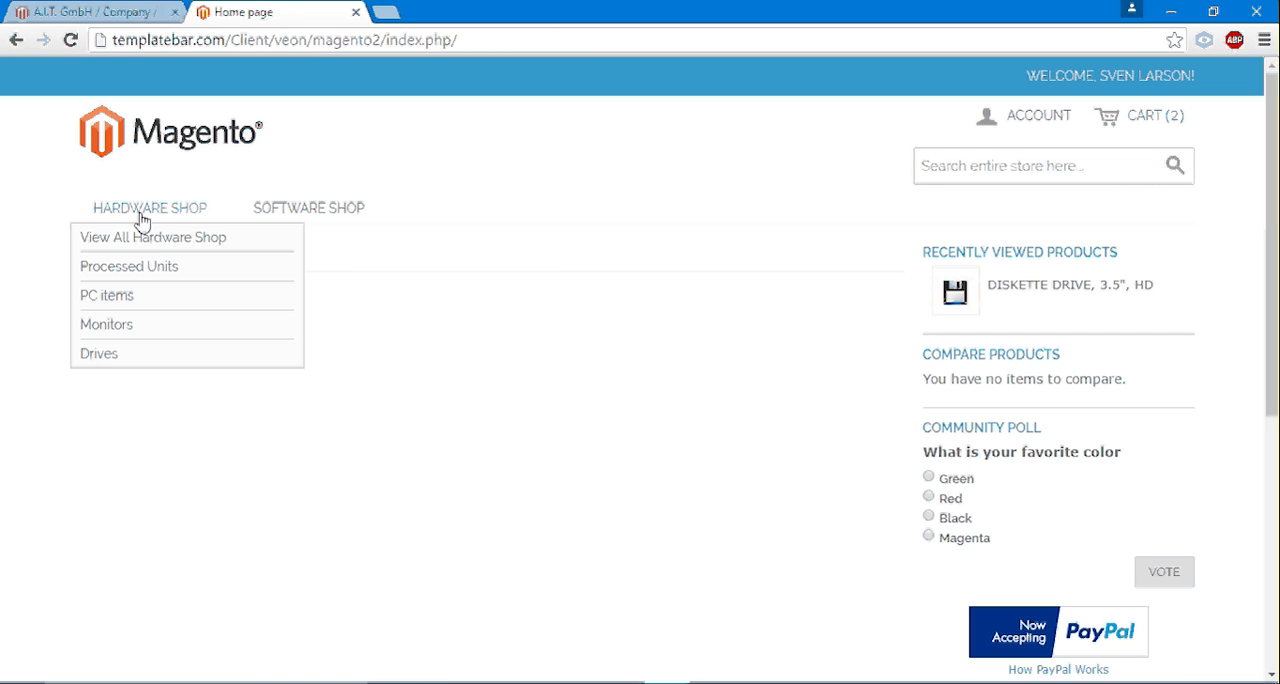
{"action": "left_click", "coordinate": [138, 356]}
{"action": "mouse_move", "coordinate": [300, 208]}
{"action": "mouse_move", "coordinate": [168, 210]}
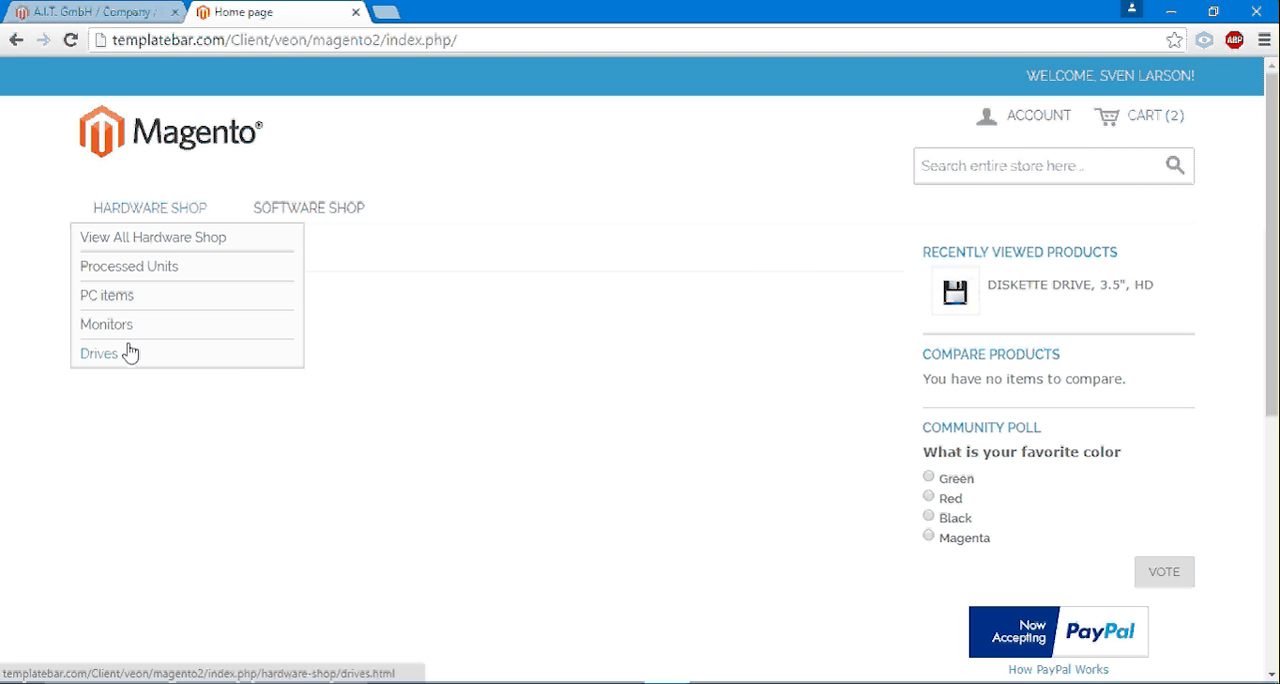
{"action": "left_click", "coordinate": [99, 356]}
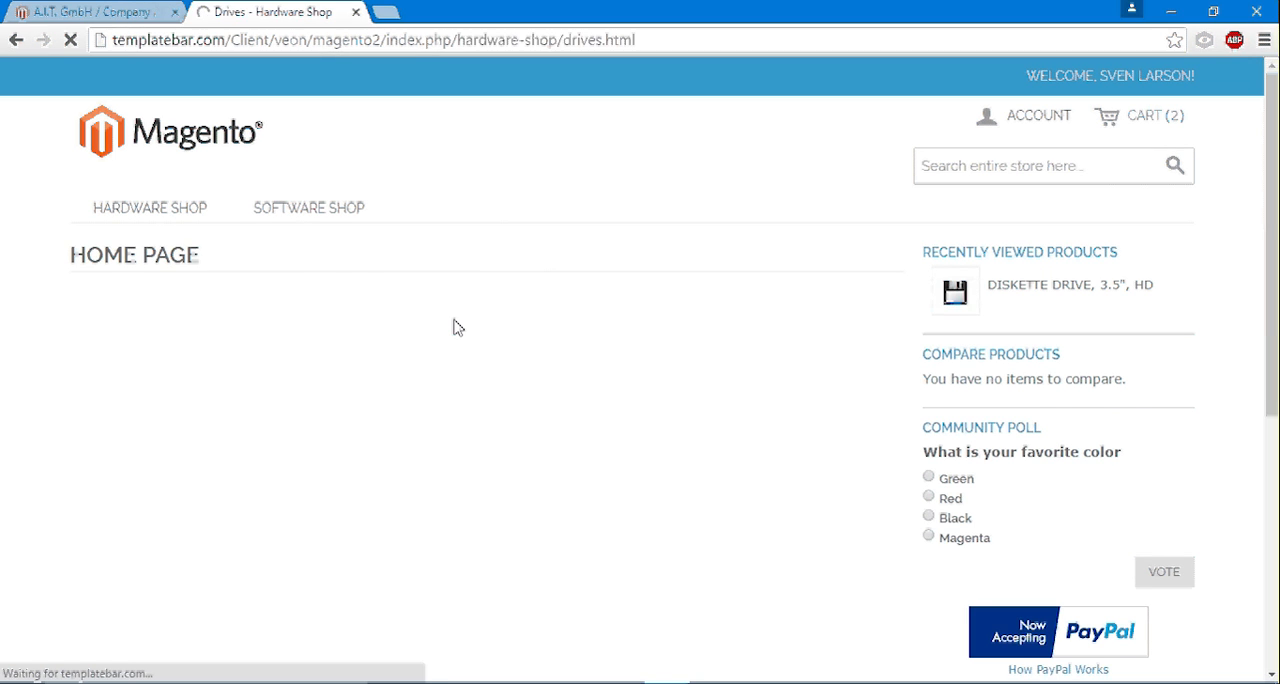
{"action": "scroll", "coordinate": [100, 343], "scroll_direction": "down", "scroll_amount": 3}
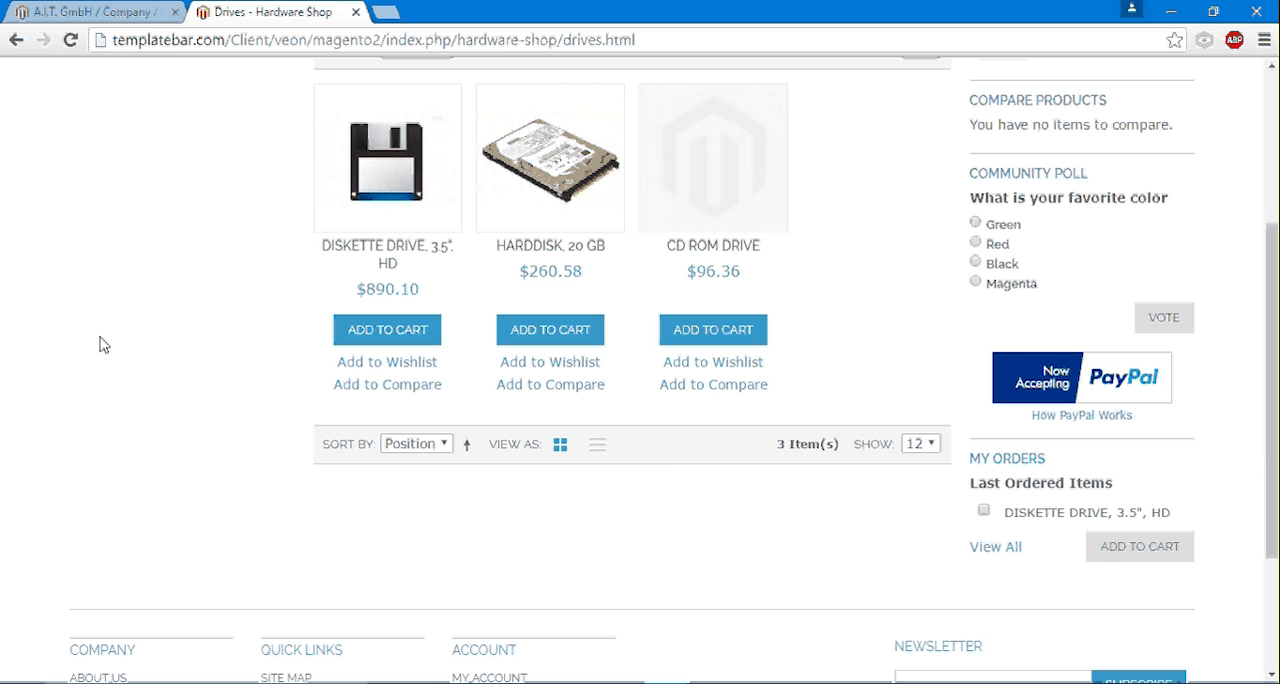
{"action": "left_click", "coordinate": [405, 185]}
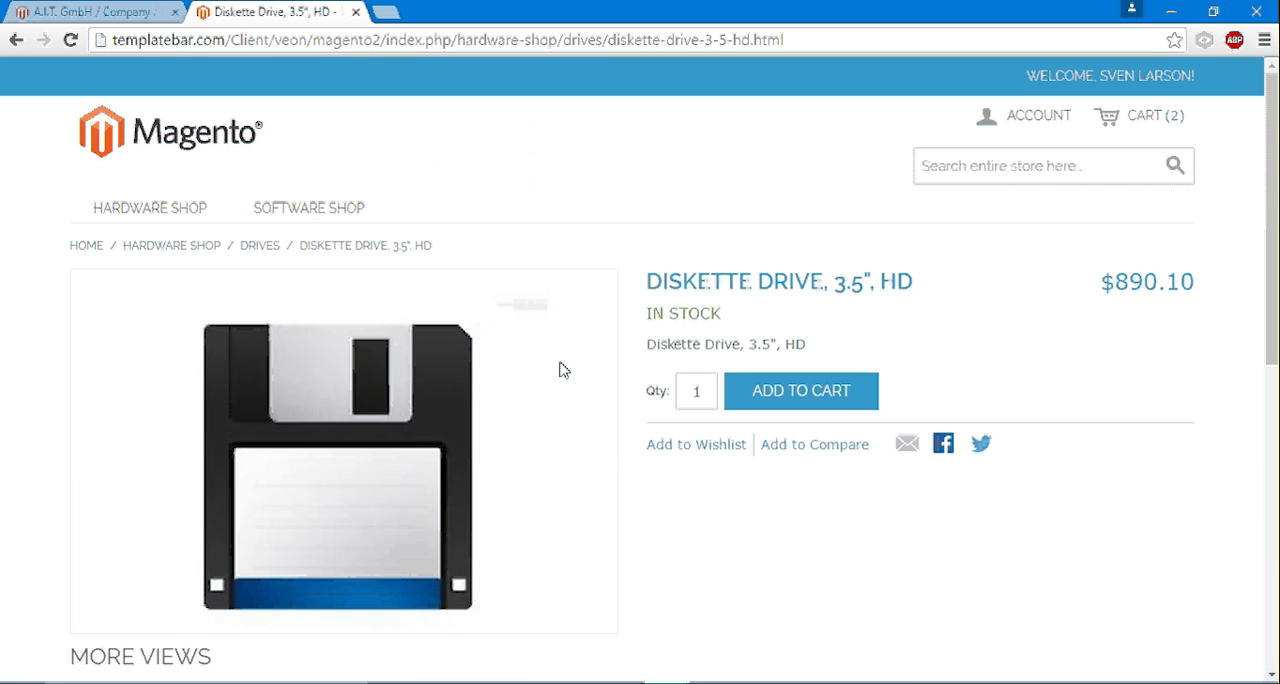
- Add 5 units of the Diskette Drive, 3.5", HD to the cart
{"action": "double_click", "coordinate": [697, 393]}
{"action": "type", "text": "3"}
{"action": "key", "text": "BackSpace"}
{"action": "type", "text": "5"}
{"action": "left_click", "coordinate": [771, 405]}
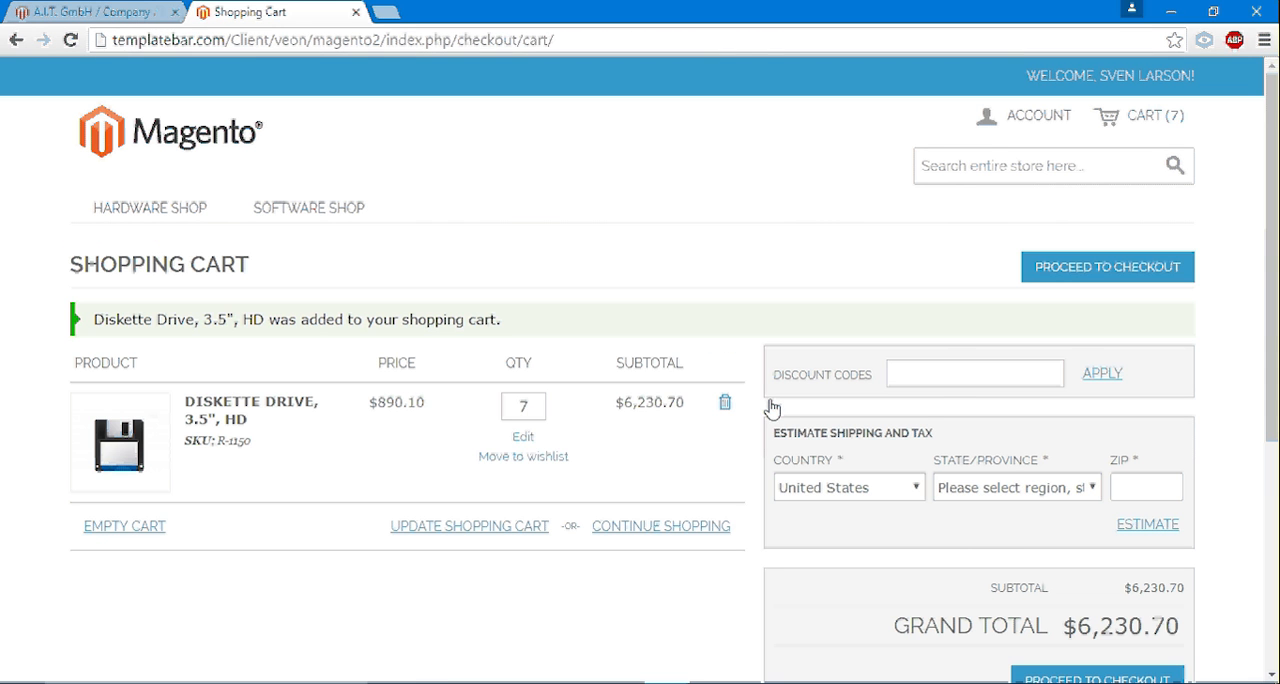
- Set the cart quantity of the Diskette Drive, 3.5", HD to 6 and update the cart
{"action": "left_click", "coordinate": [522, 408]}
{"action": "left_click_drag", "start_coordinate": [490, 408], "coordinate": [478, 407]}
{"action": "type", "text": "5"}
{"action": "key", "text": "BackSpace"}
{"action": "type", "text": "6"}
{"action": "left_click", "coordinate": [545, 412]}
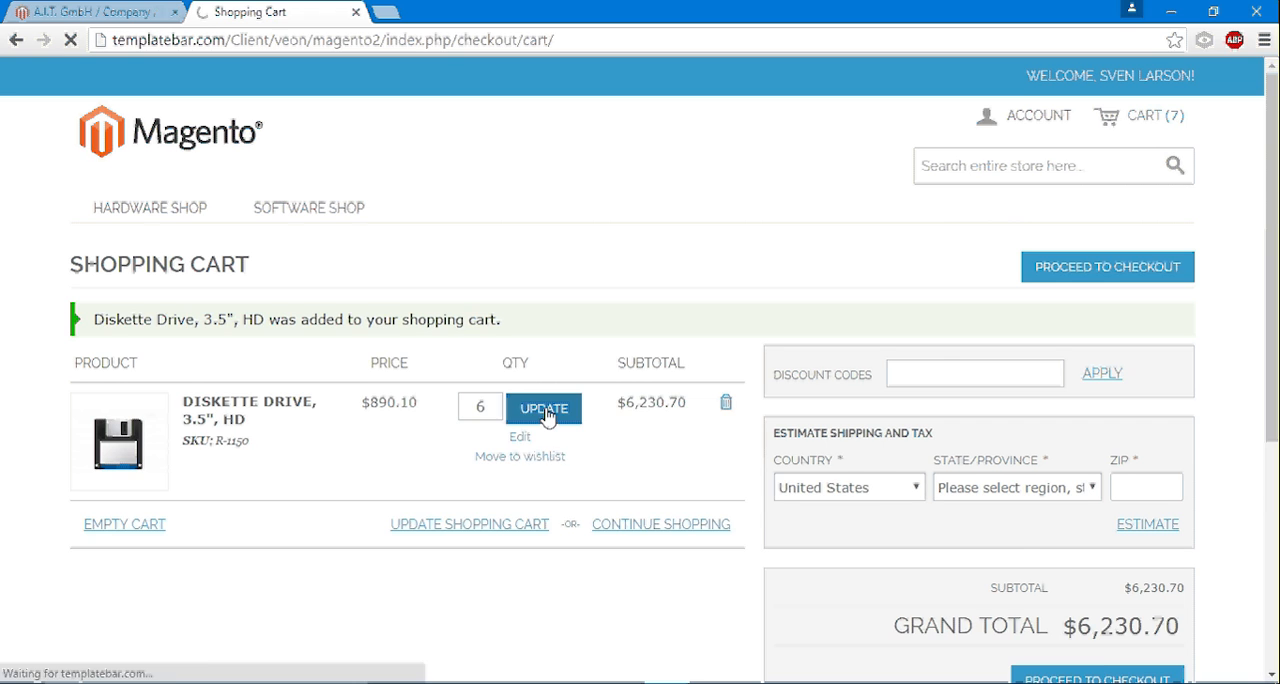
- Proceed to checkout with the A.I.T. address for both billing and shipping, and choose Free Shipping
{"action": "scroll", "coordinate": [1186, 458], "scroll_direction": "down", "scroll_amount": 2}
{"action": "left_click", "coordinate": [1178, 452]}
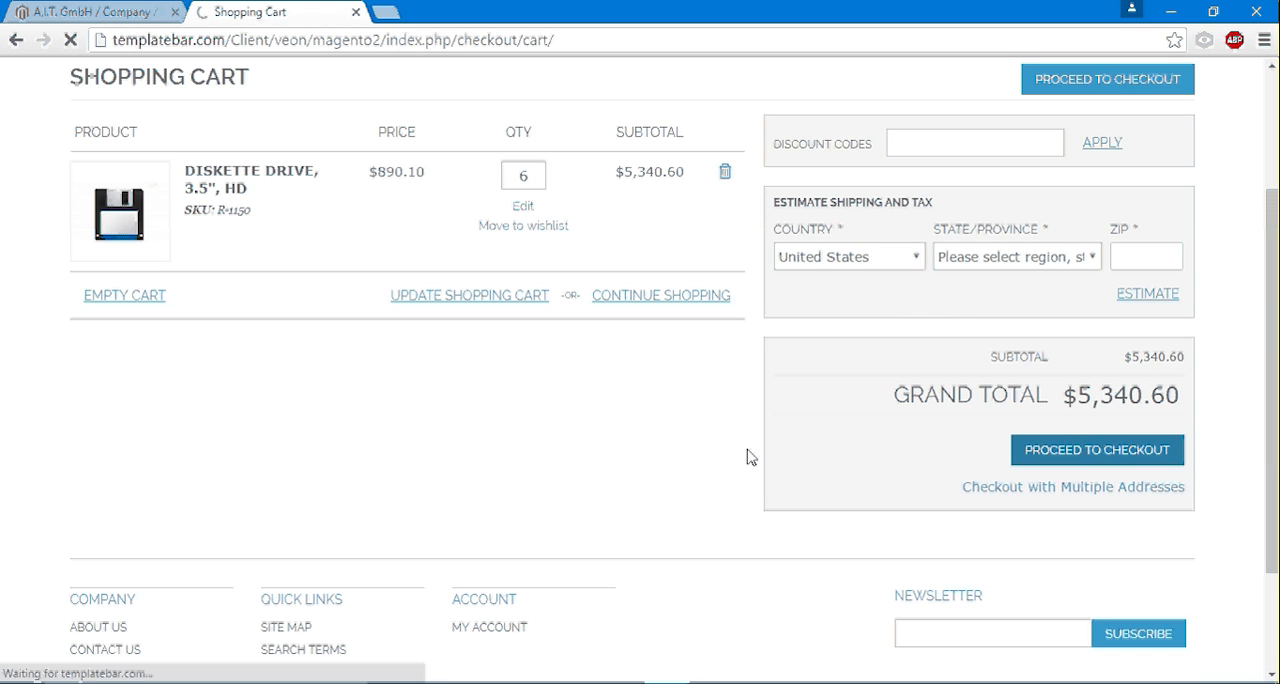
{"action": "left_click", "coordinate": [103, 390]}
{"action": "left_click", "coordinate": [300, 424]}
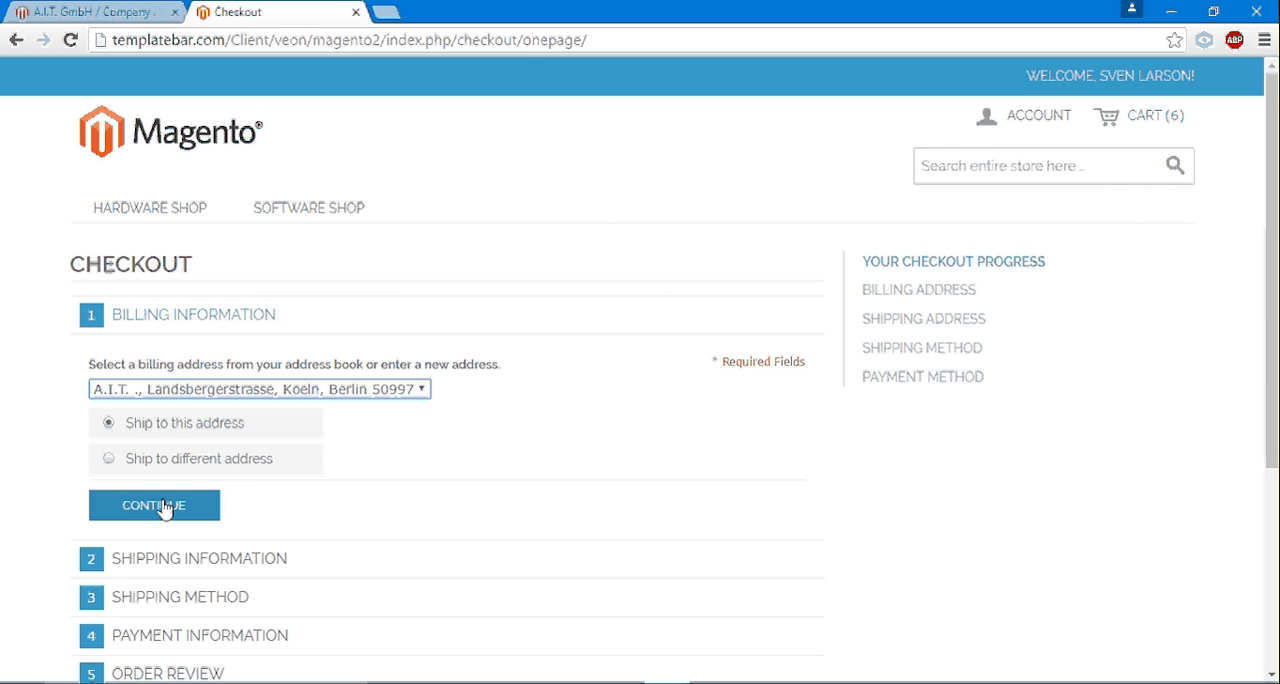
{"action": "left_click", "coordinate": [165, 508]}
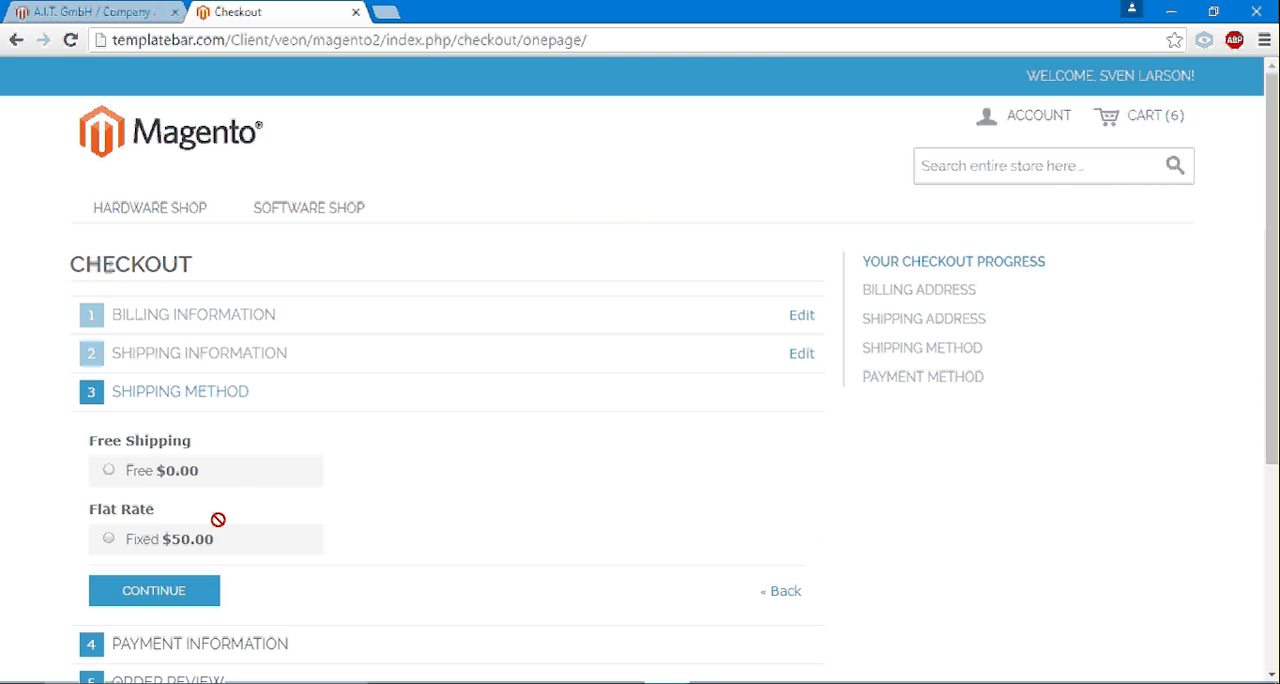
{"action": "left_click", "coordinate": [134, 486]}
{"action": "left_click", "coordinate": [158, 592]}
- Choose Pay on Corporate Account as the payment method and place the order
{"action": "left_click", "coordinate": [167, 486]}
{"action": "scroll", "coordinate": [462, 421], "scroll_direction": "down", "scroll_amount": 1}
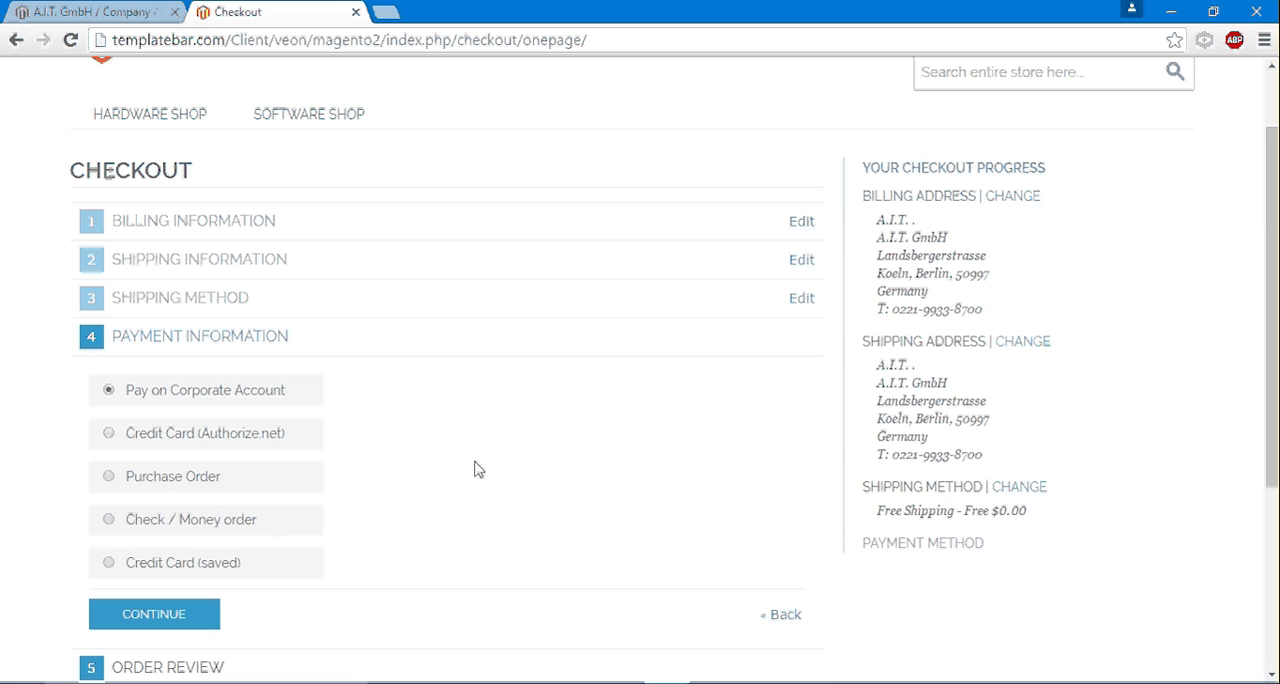
{"action": "left_click", "coordinate": [197, 627]}
{"action": "scroll", "coordinate": [448, 469], "scroll_direction": "down", "scroll_amount": 2}
{"action": "left_click", "coordinate": [182, 468]}
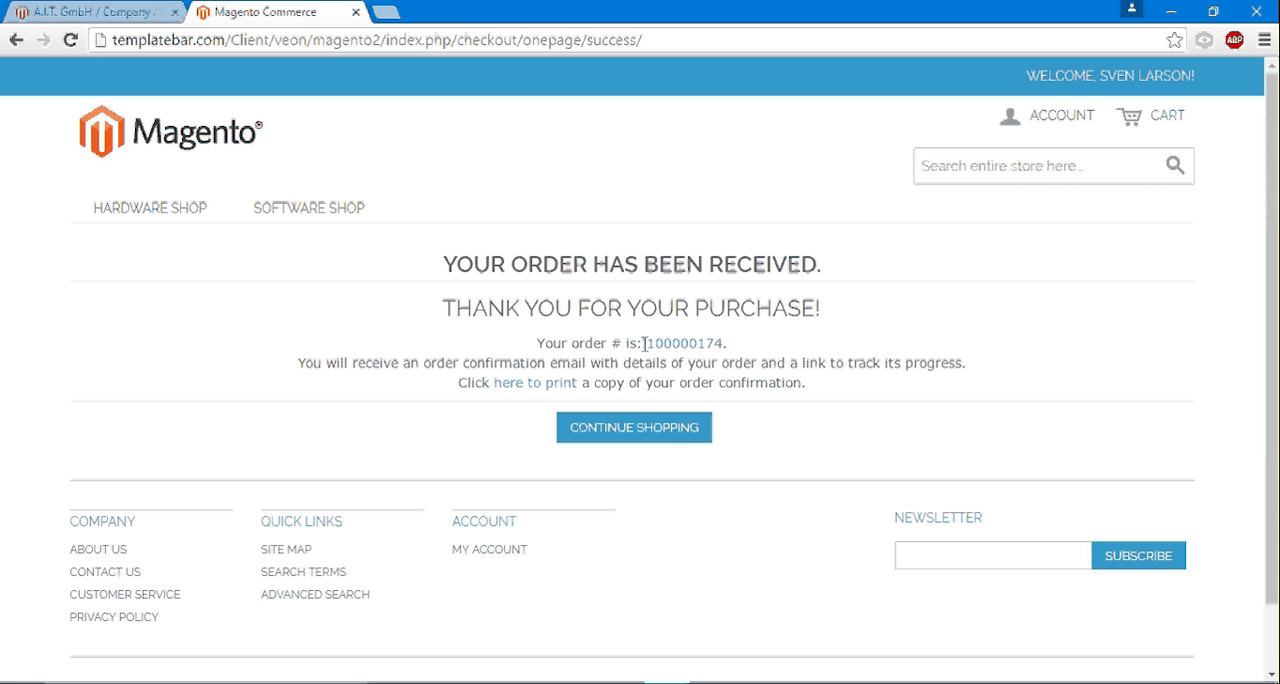
- Copy the new order number and run the Magento to SAP ECC "Download B2B sales order" sync in APPSeCONNECT
{"action": "left_click_drag", "start_coordinate": [645, 343], "coordinate": [911, 334]}
{"action": "key", "text": "ctrl+c"}
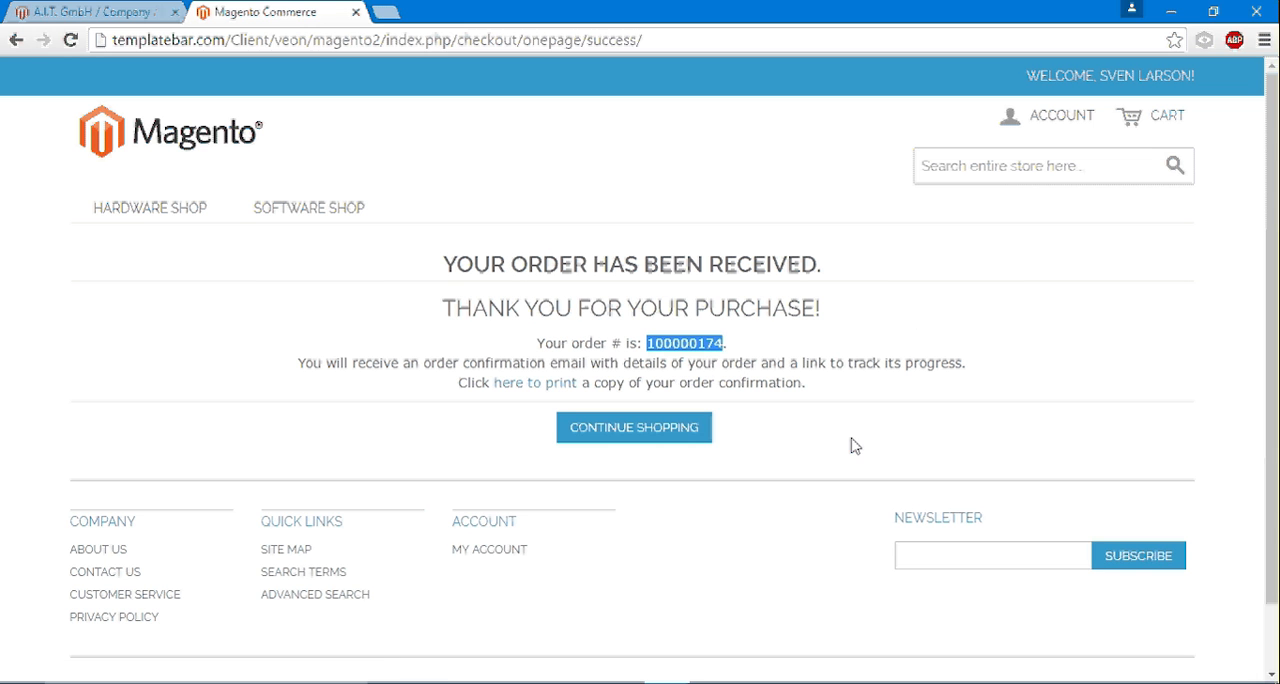
{"action": "left_click", "coordinate": [760, 683]}
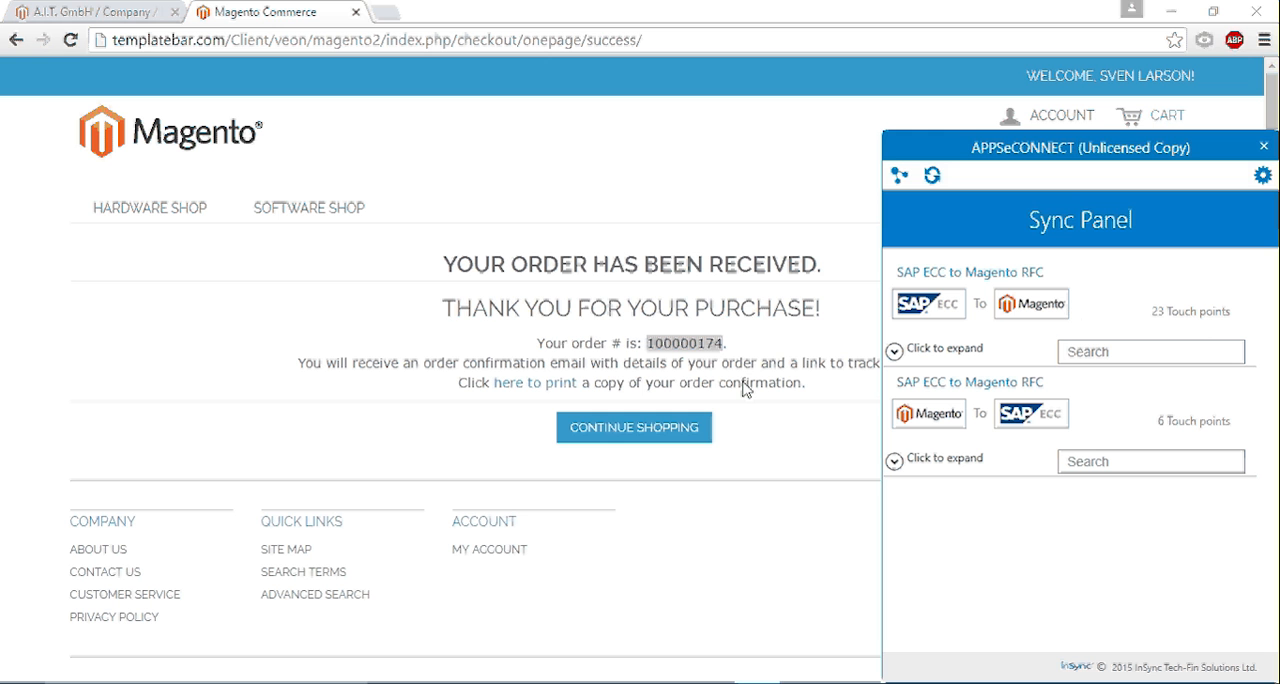
{"action": "mouse_move", "coordinate": [268, 290]}
{"action": "left_click", "coordinate": [894, 463]}
{"action": "left_click_drag", "start_coordinate": [1273, 431], "coordinate": [1276, 568]}
{"action": "left_click", "coordinate": [1142, 585]}
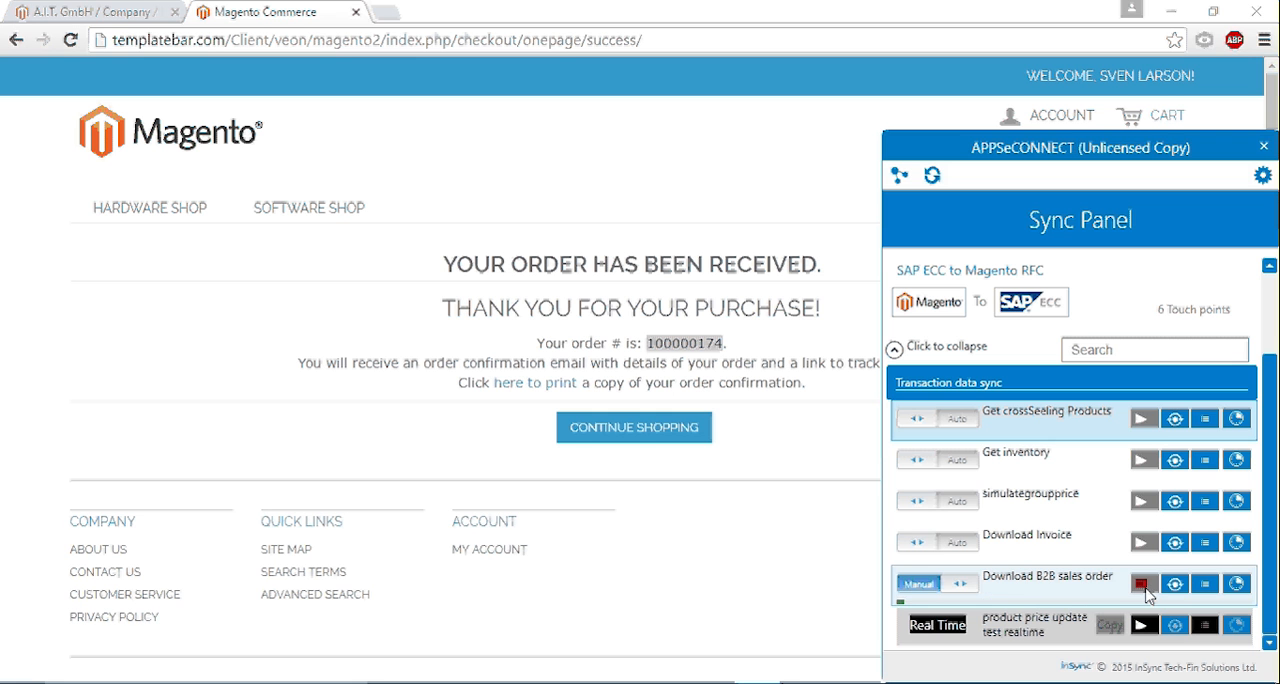
{"action": "left_click", "coordinate": [1142, 585]}
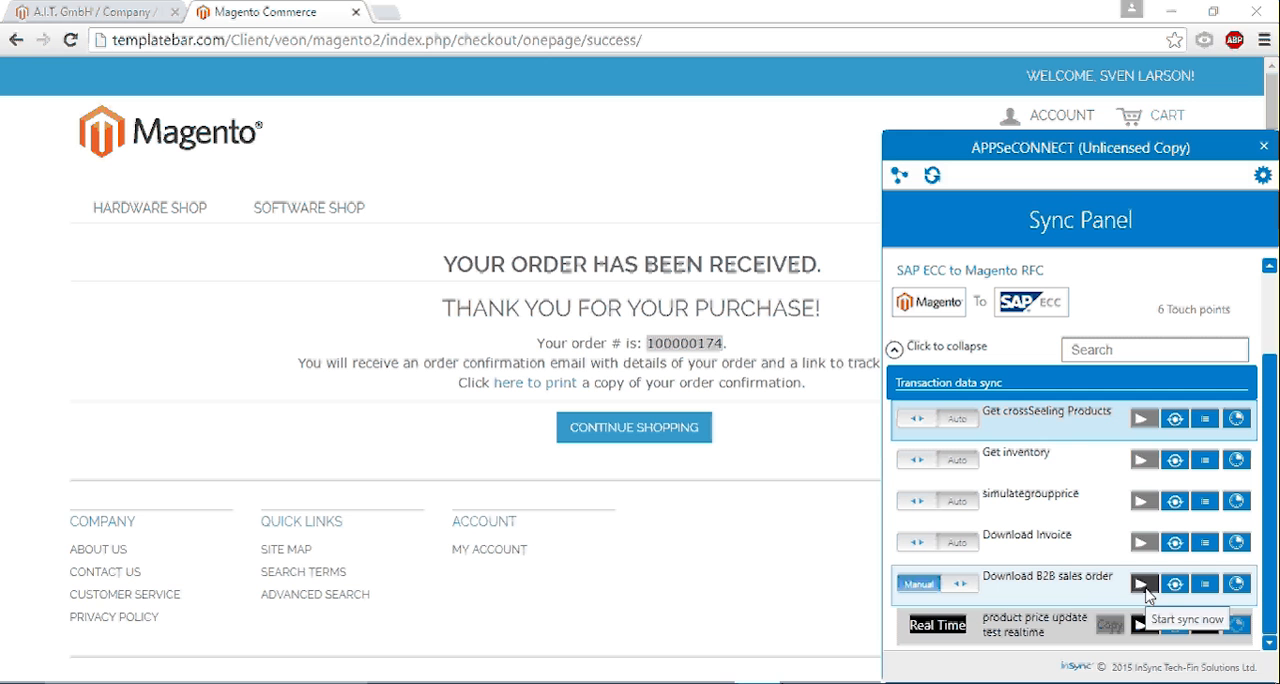
- Switch to the SAP Send Customers window and run transaction /nva02 to change a sales order
{"action": "left_click", "coordinate": [803, 682]}
{"action": "left_click", "coordinate": [853, 633]}
{"action": "left_click", "coordinate": [85, 50]}
{"action": "type", "text": "/n"}
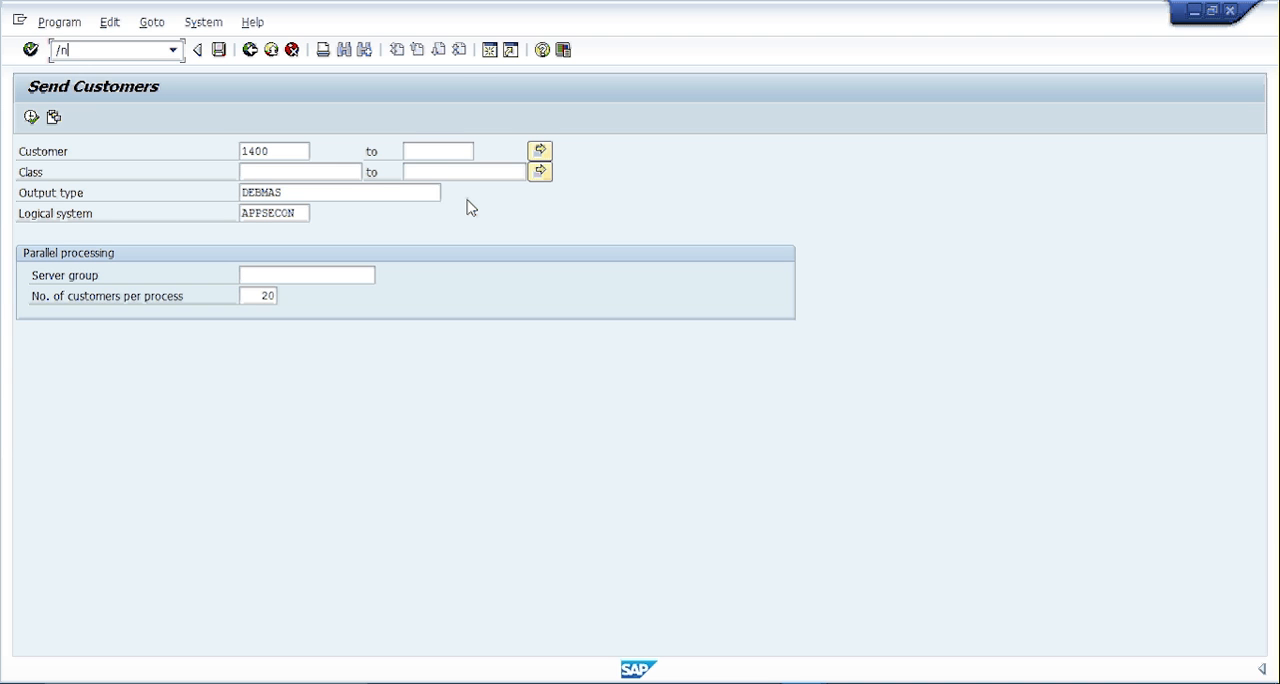
{"action": "type", "text": "va02"}
{"action": "key", "text": "Return"}
- Search sales orders by the copied Magento order number as purchase order number, and open the A.I.T. GmbH order dated 30.05.2016
{"action": "left_click_drag", "start_coordinate": [268, 197], "coordinate": [5, 210]}
{"action": "key", "text": "BackSpace"}
{"action": "left_click", "coordinate": [204, 257]}
{"action": "key", "text": "ctrl+v"}
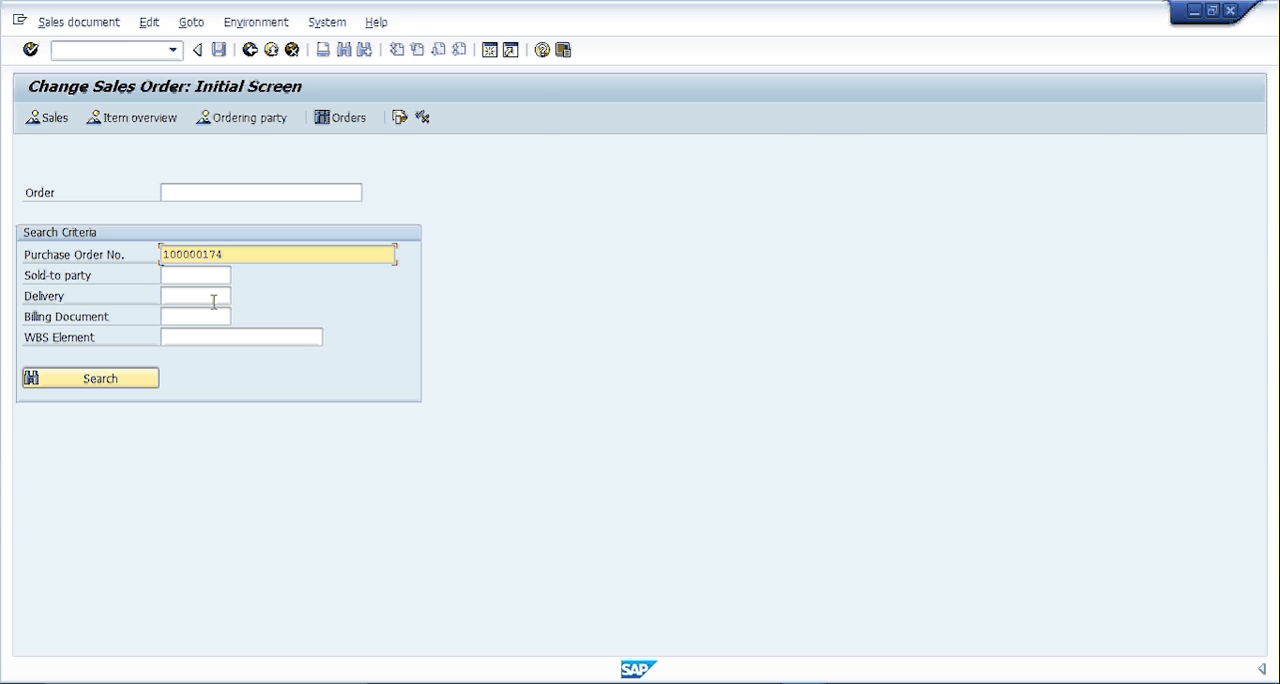
{"action": "left_click", "coordinate": [100, 378]}
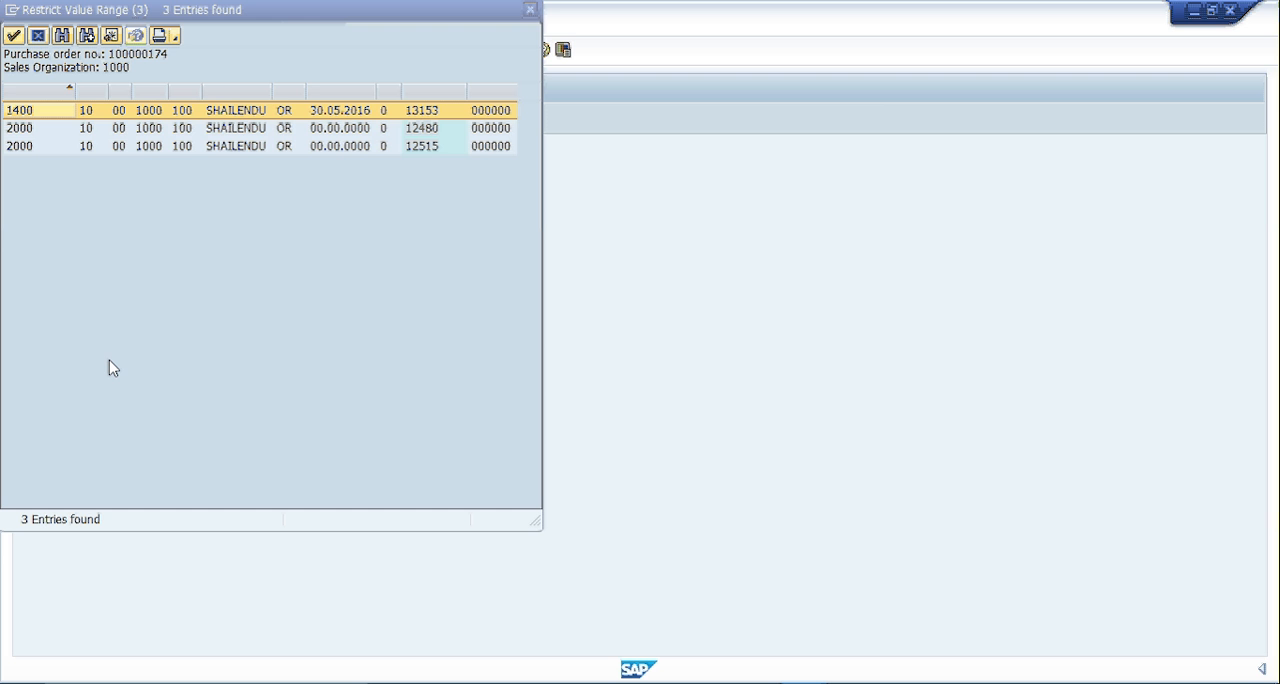
{"action": "left_click_drag", "start_coordinate": [112, 10], "coordinate": [332, 42]}
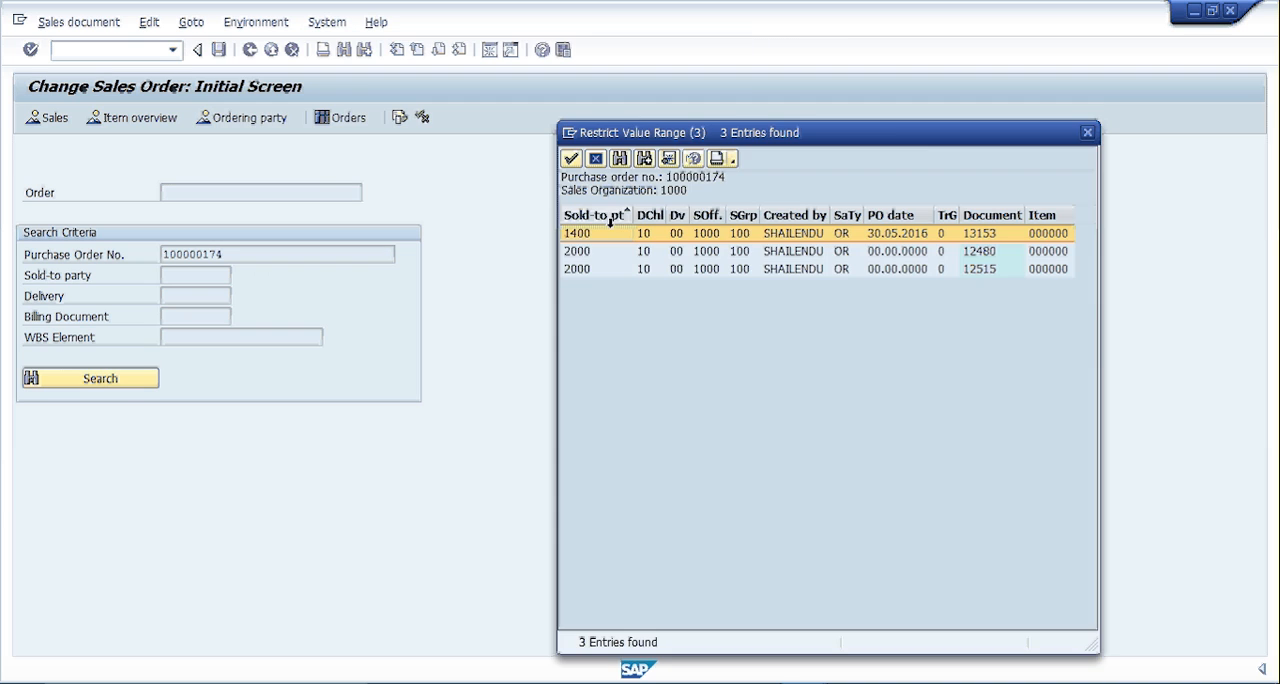
{"action": "double_click", "coordinate": [593, 242]}
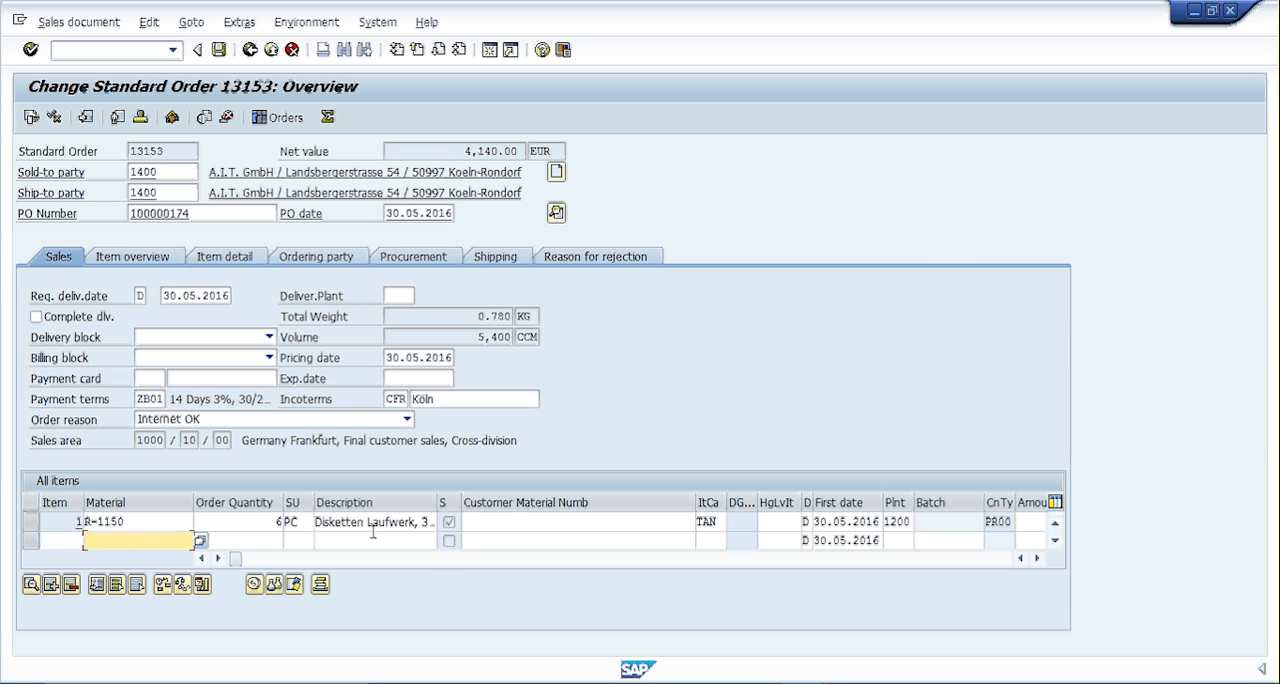
- Check the order item's quantity, material and description, and open a new SAP session
{"action": "left_click", "coordinate": [269, 522]}
{"action": "double_click", "coordinate": [137, 524]}
{"action": "left_click", "coordinate": [400, 522]}
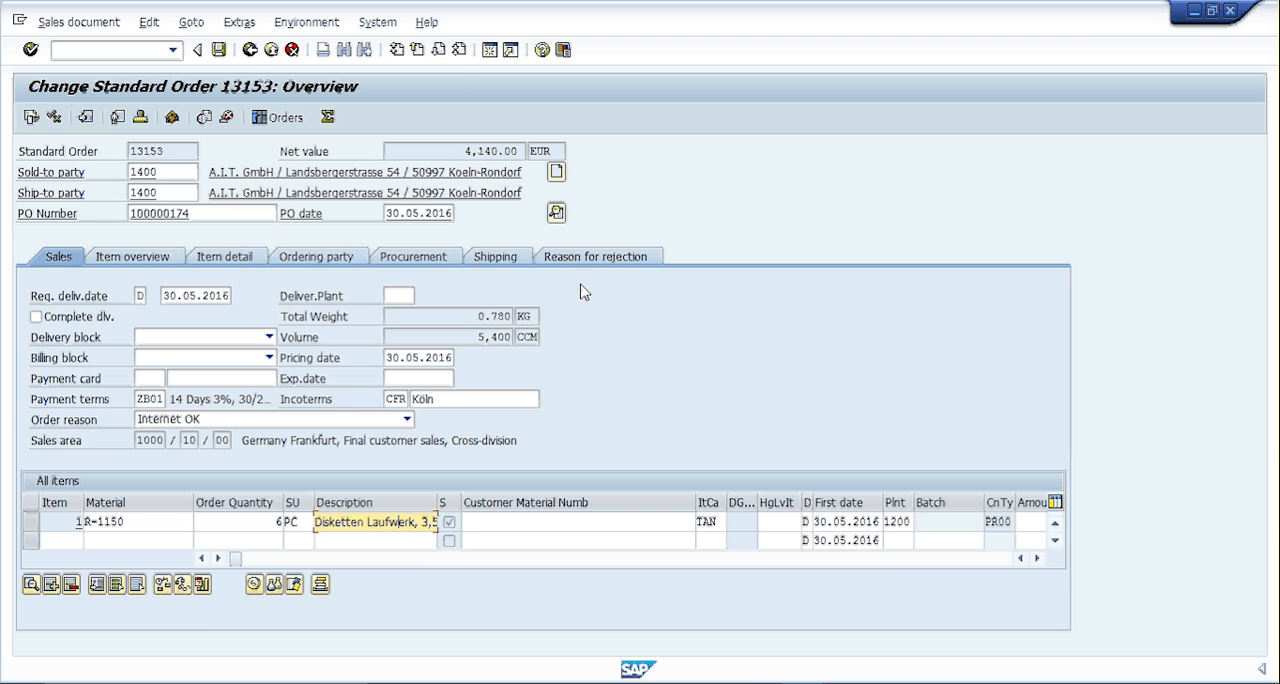
{"action": "left_click", "coordinate": [486, 55]}
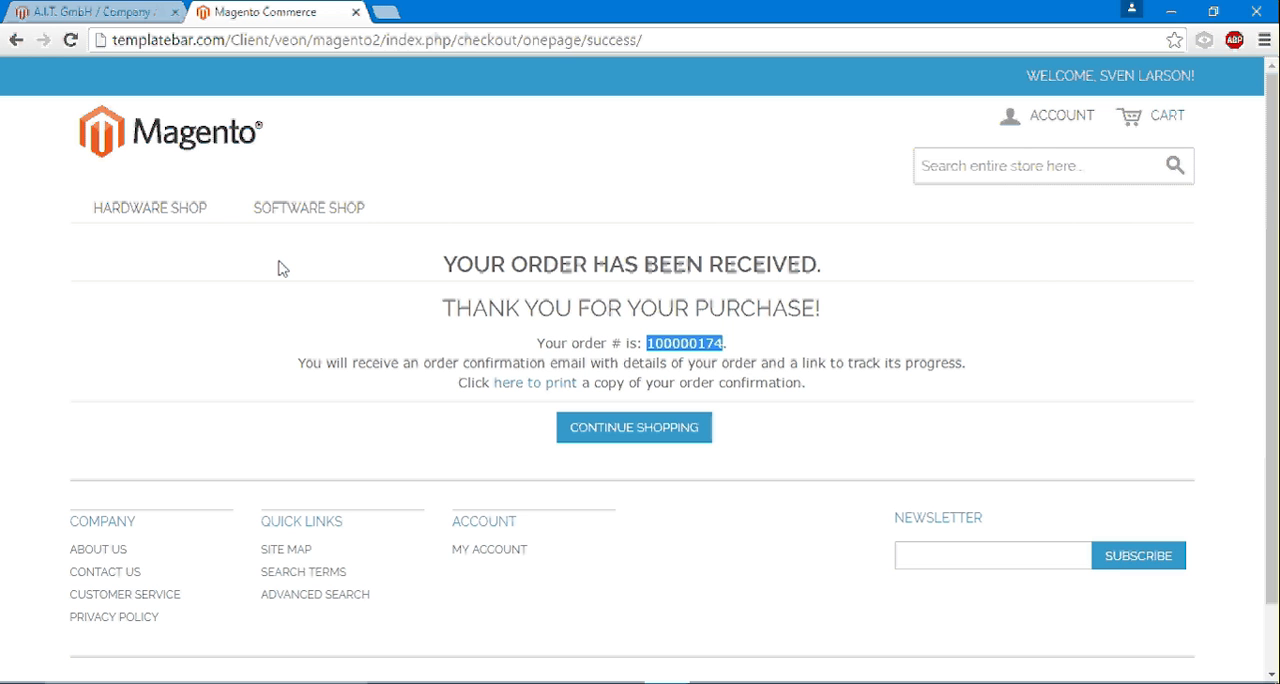
- Review A.I.T. GmbH's company credit records and its refreshed credit limit and available balance in the Magento admin
{"action": "left_click", "coordinate": [92, 10]}
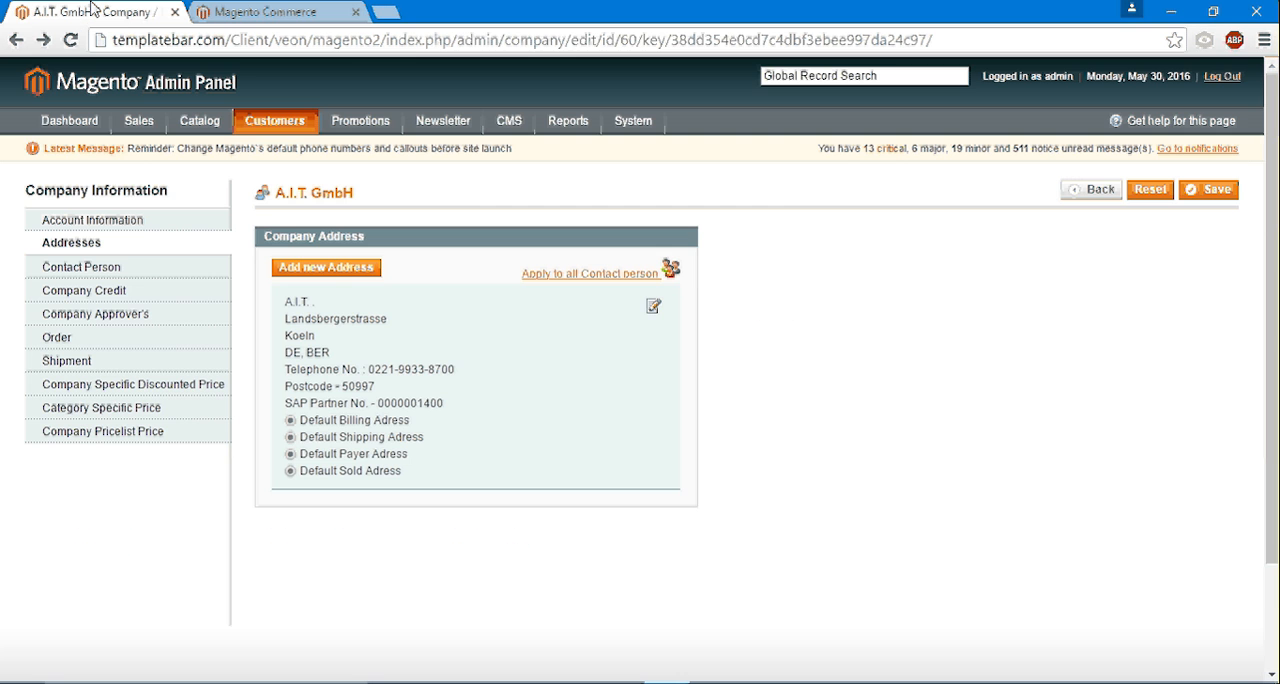
{"action": "left_click", "coordinate": [88, 291]}
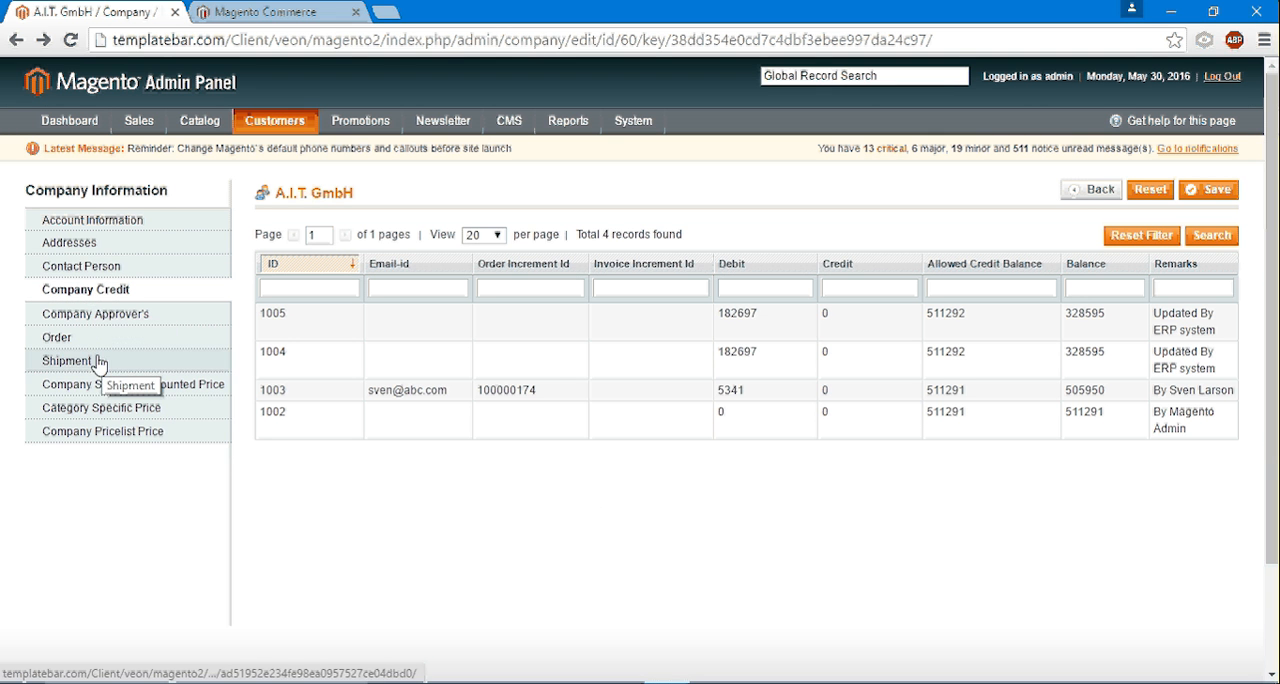
{"action": "left_click", "coordinate": [92, 222]}
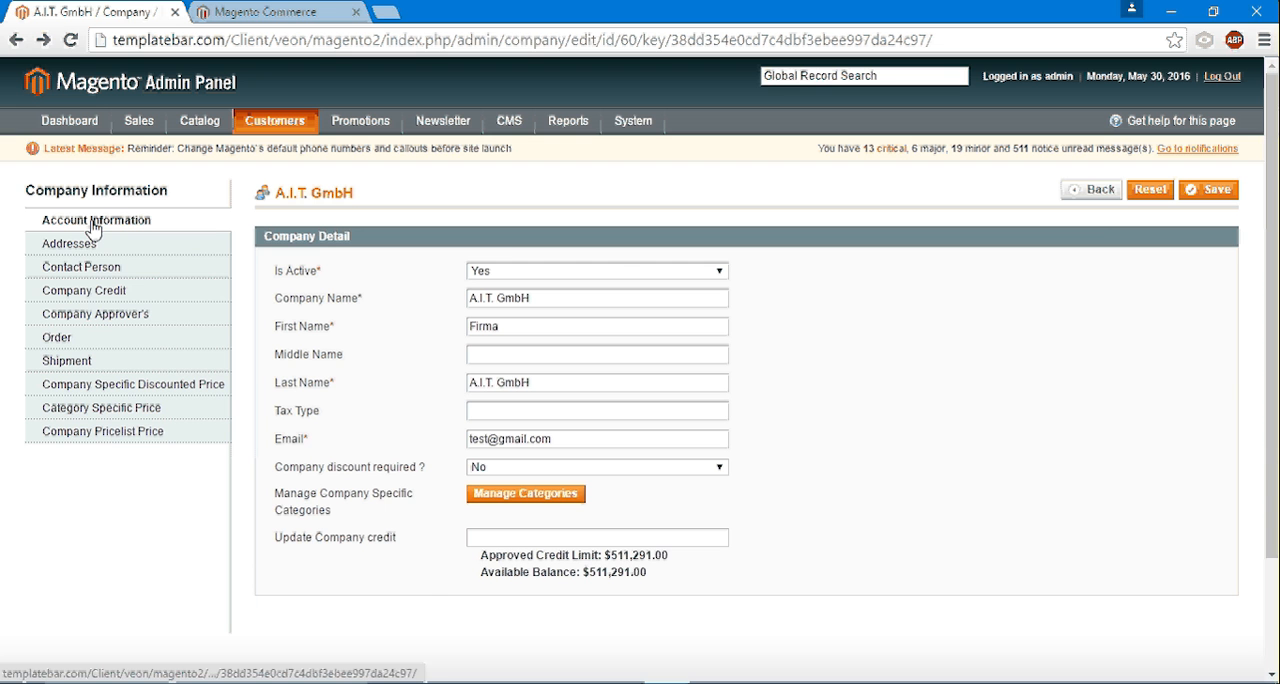
{"action": "left_click", "coordinate": [95, 292]}
{"action": "left_click", "coordinate": [68, 45]}
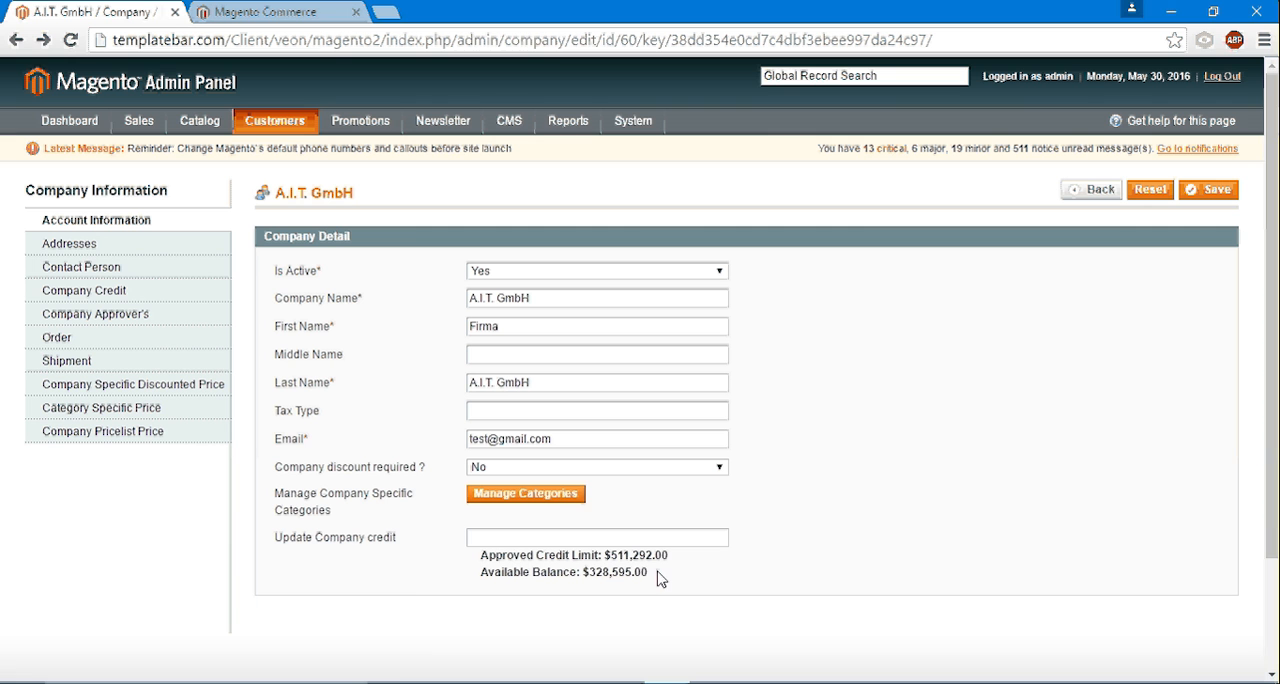
{"action": "left_click_drag", "start_coordinate": [658, 572], "coordinate": [585, 574]}
{"action": "left_click", "coordinate": [668, 585]}
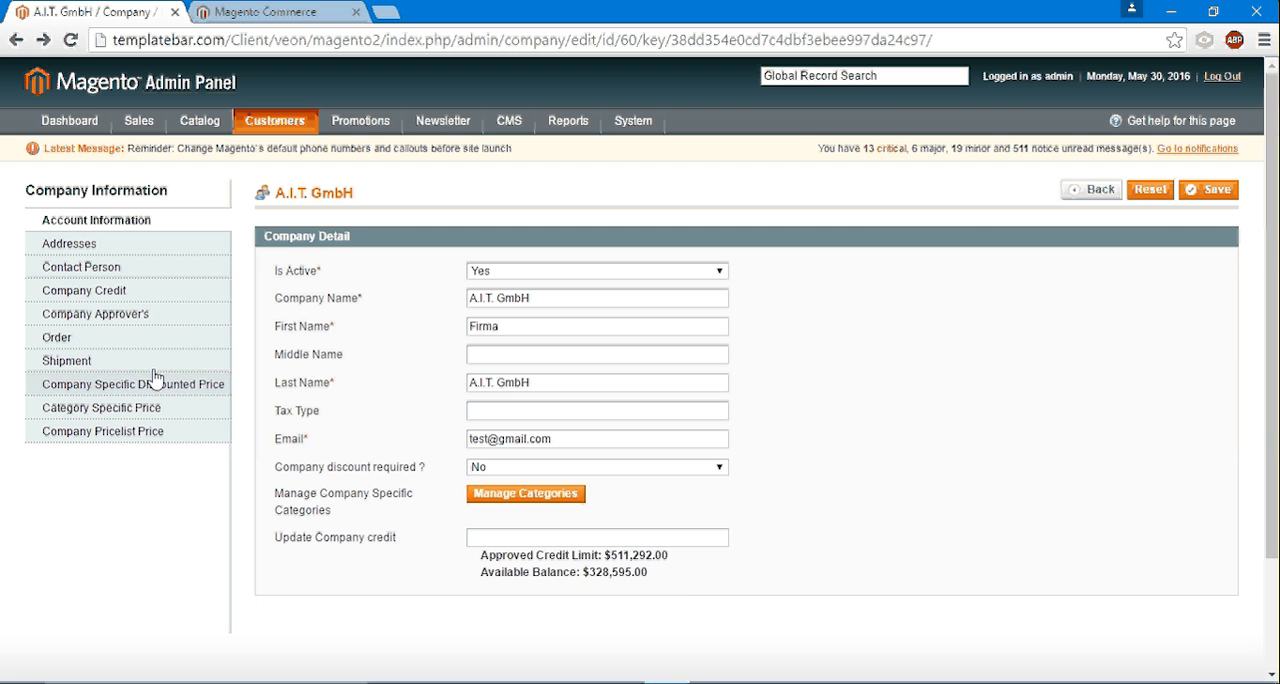
{"action": "left_click", "coordinate": [96, 271]}
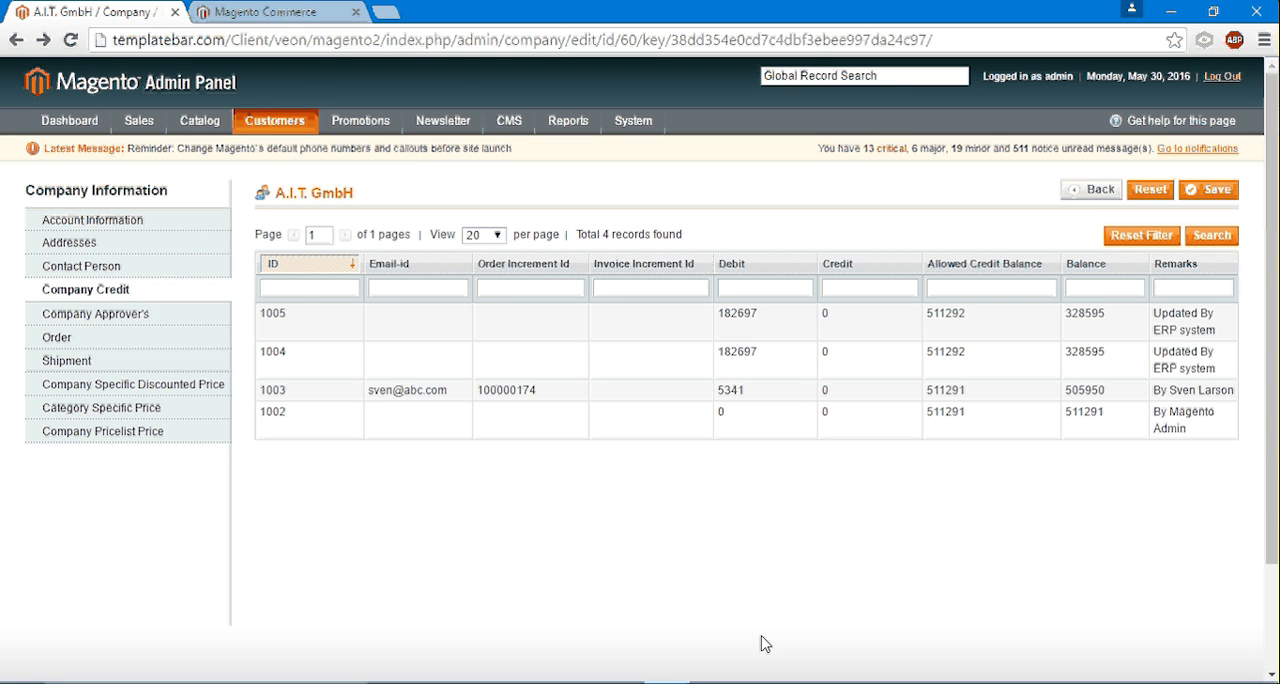
- Return to the A.I.T. GmbH sales order in SAP and create an outbound delivery from it
{"action": "mouse_move", "coordinate": [966, 645]}
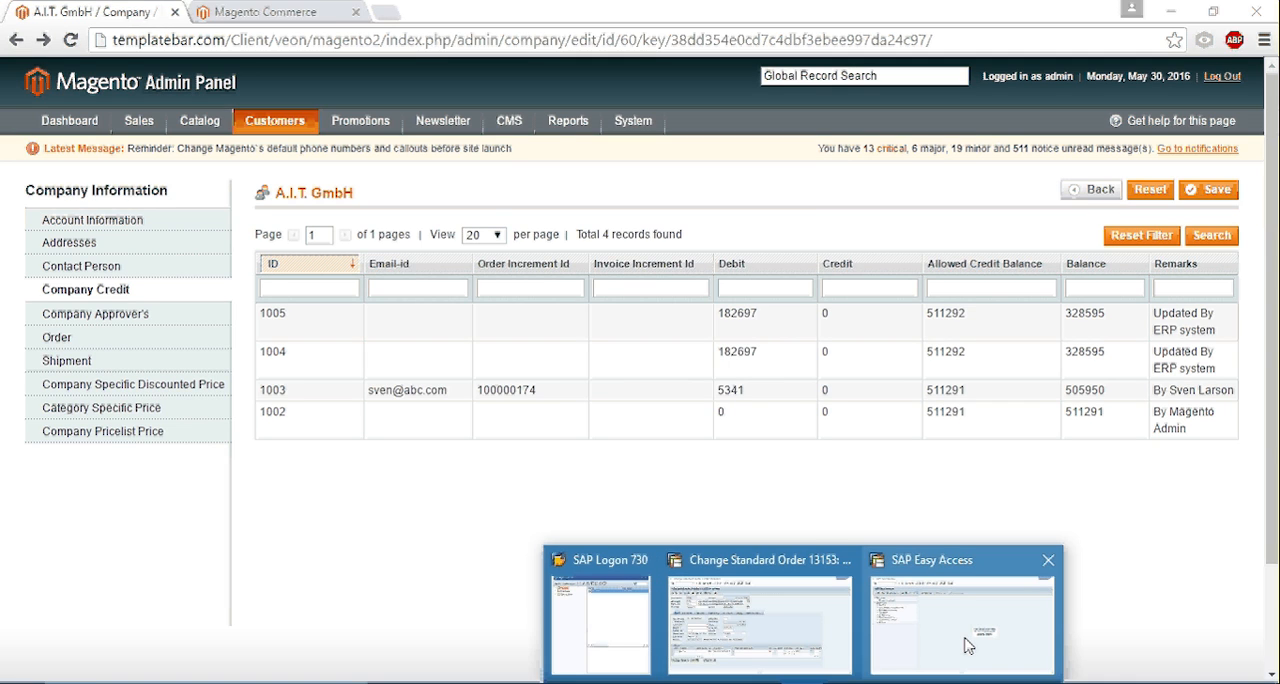
{"action": "left_click", "coordinate": [966, 645]}
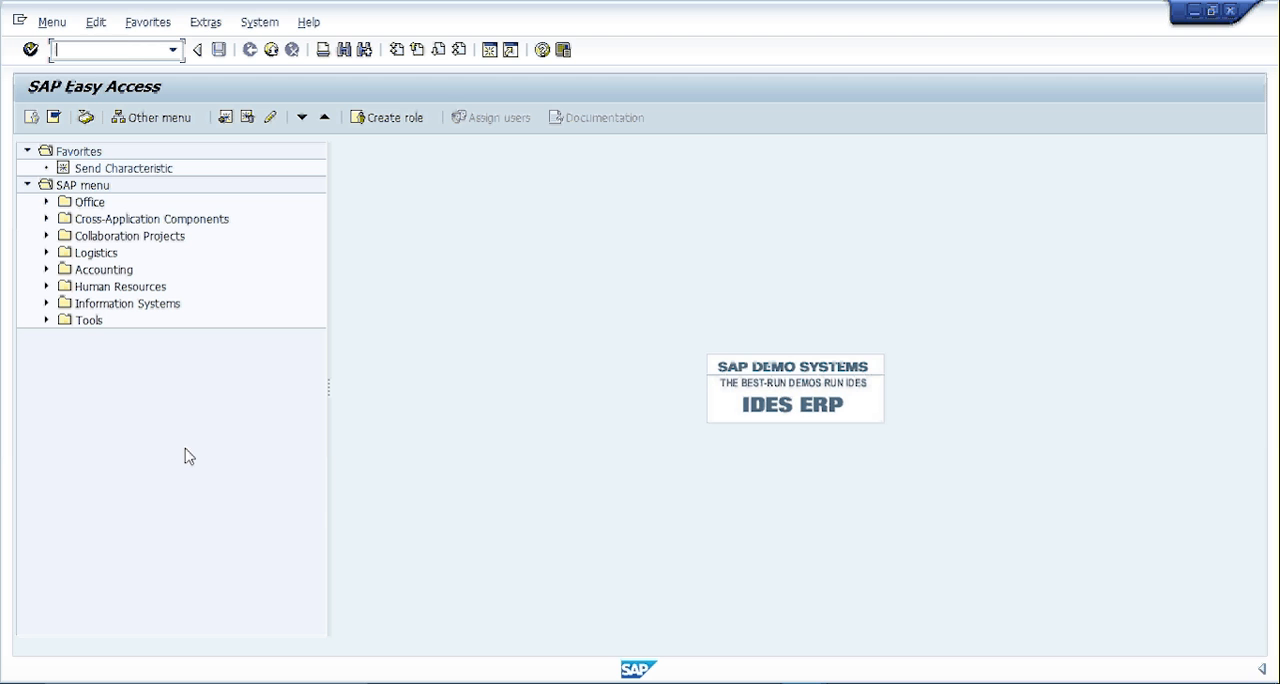
{"action": "left_click", "coordinate": [787, 683]}
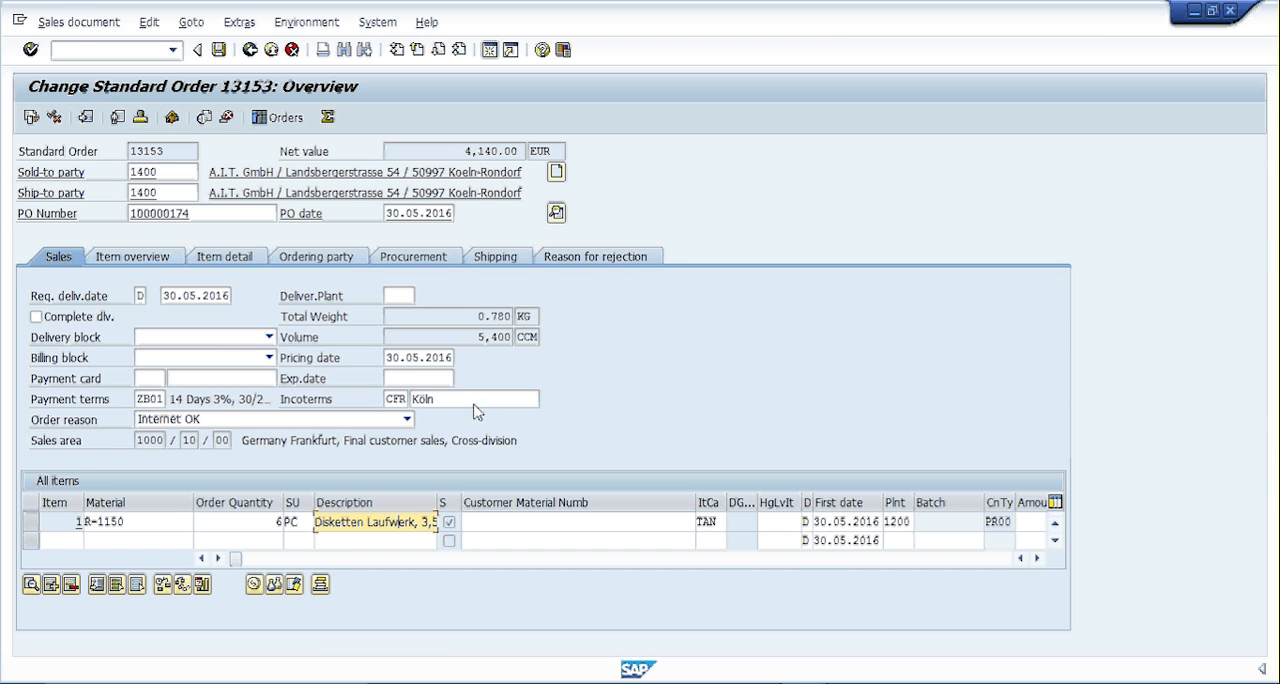
{"action": "left_click", "coordinate": [66, 21]}
{"action": "left_click", "coordinate": [91, 183]}
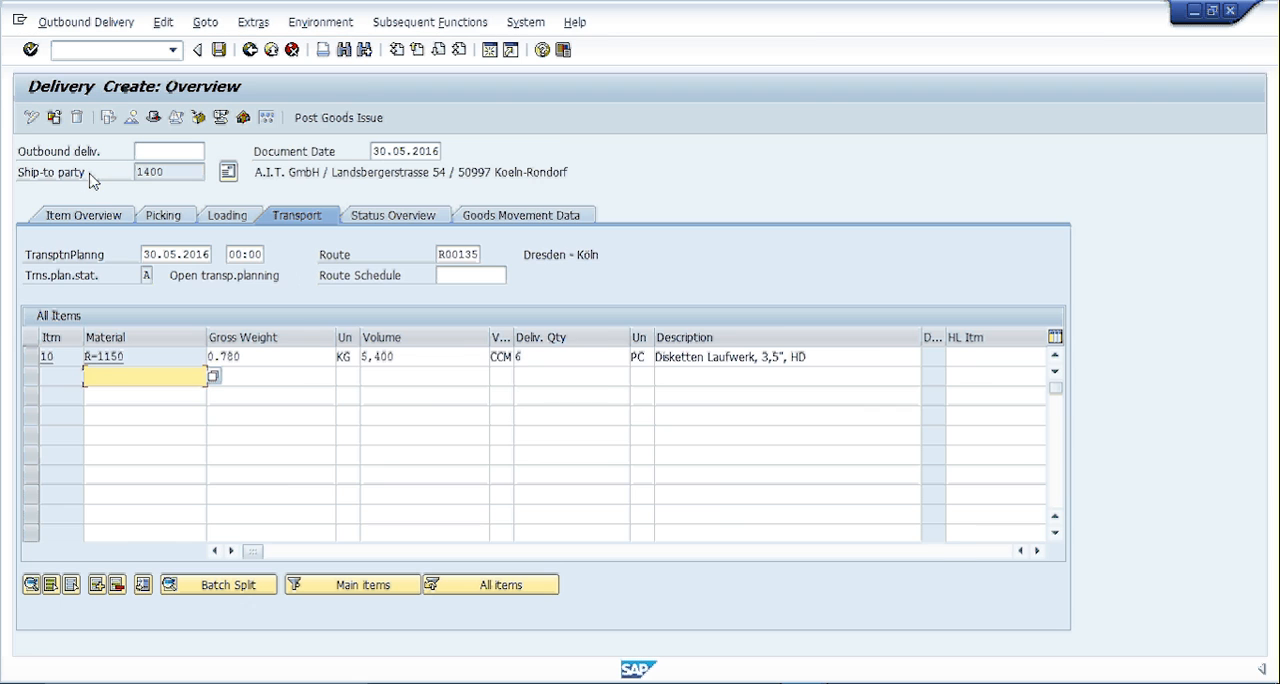
- Set the picked quantity of material R-1150 in the delivery to 6
{"action": "left_click", "coordinate": [165, 220]}
{"action": "left_click", "coordinate": [440, 356]}
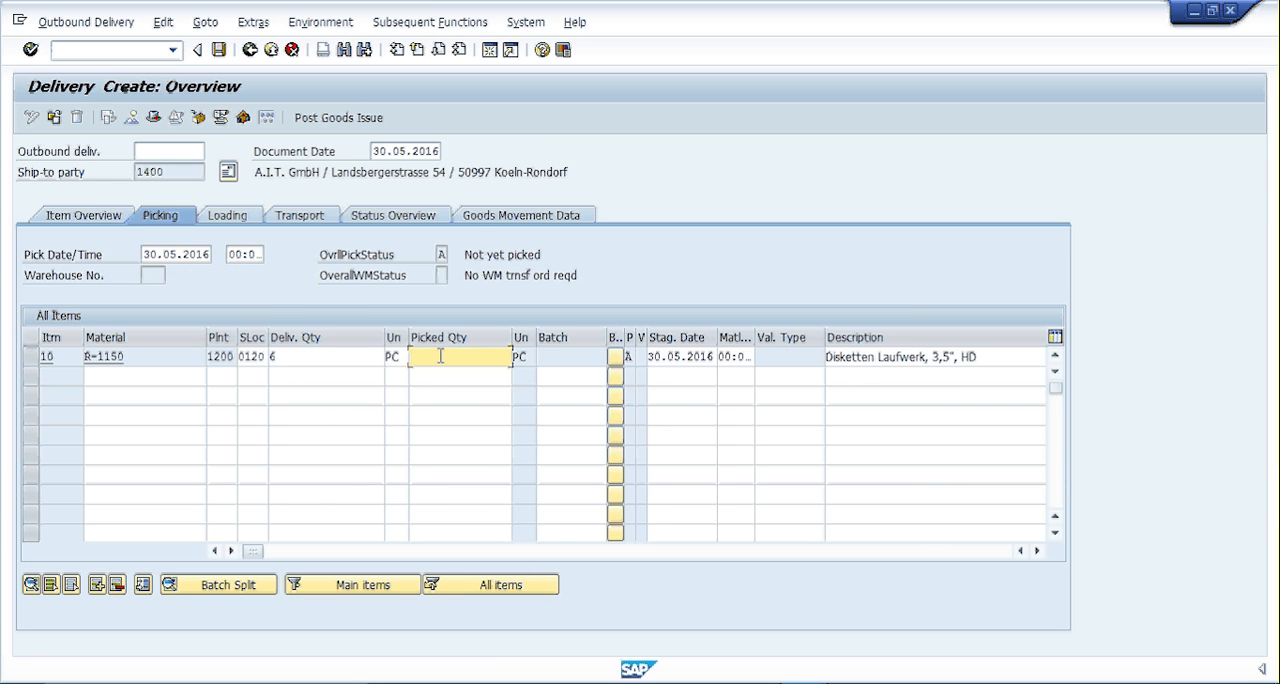
{"action": "type", "text": "6"}
- Enter TRACE2201500 as the bill of lading in the delivery header's shipment details and save the delivery
{"action": "left_click", "coordinate": [208, 24]}
{"action": "mouse_move", "coordinate": [240, 68]}
{"action": "left_click", "coordinate": [345, 127]}
{"action": "left_click", "coordinate": [216, 541]}
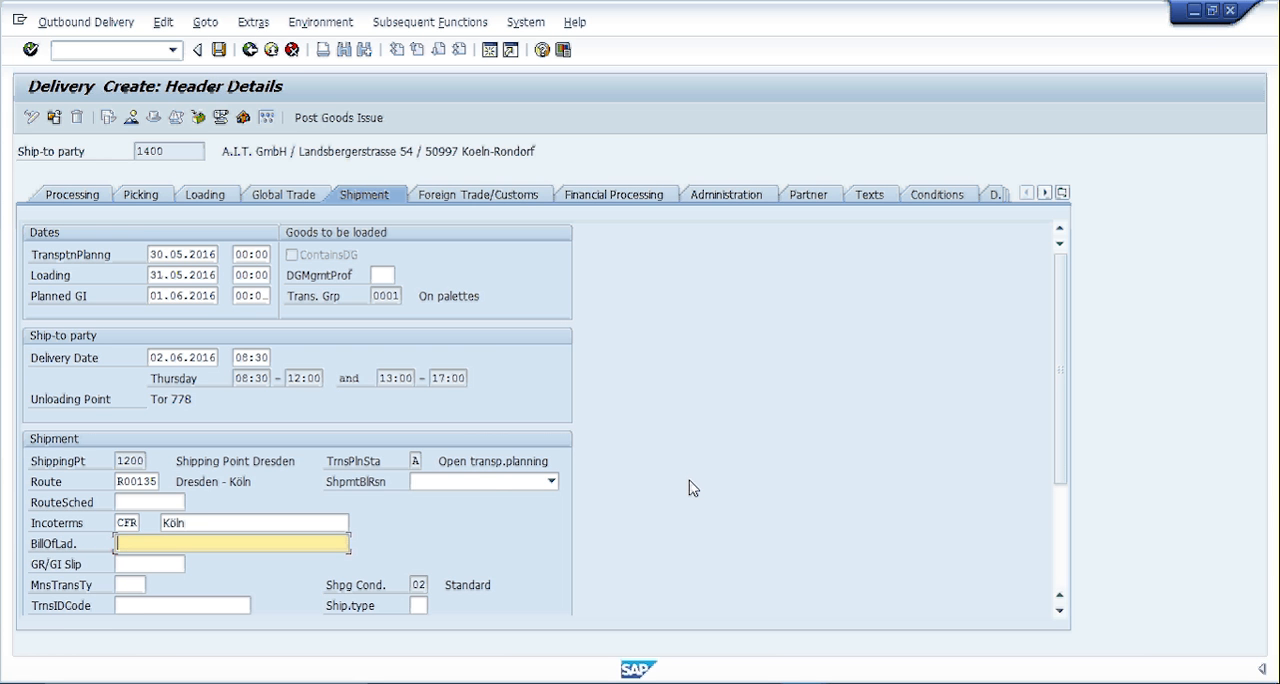
{"action": "type", "text": "TRACE2201500"}
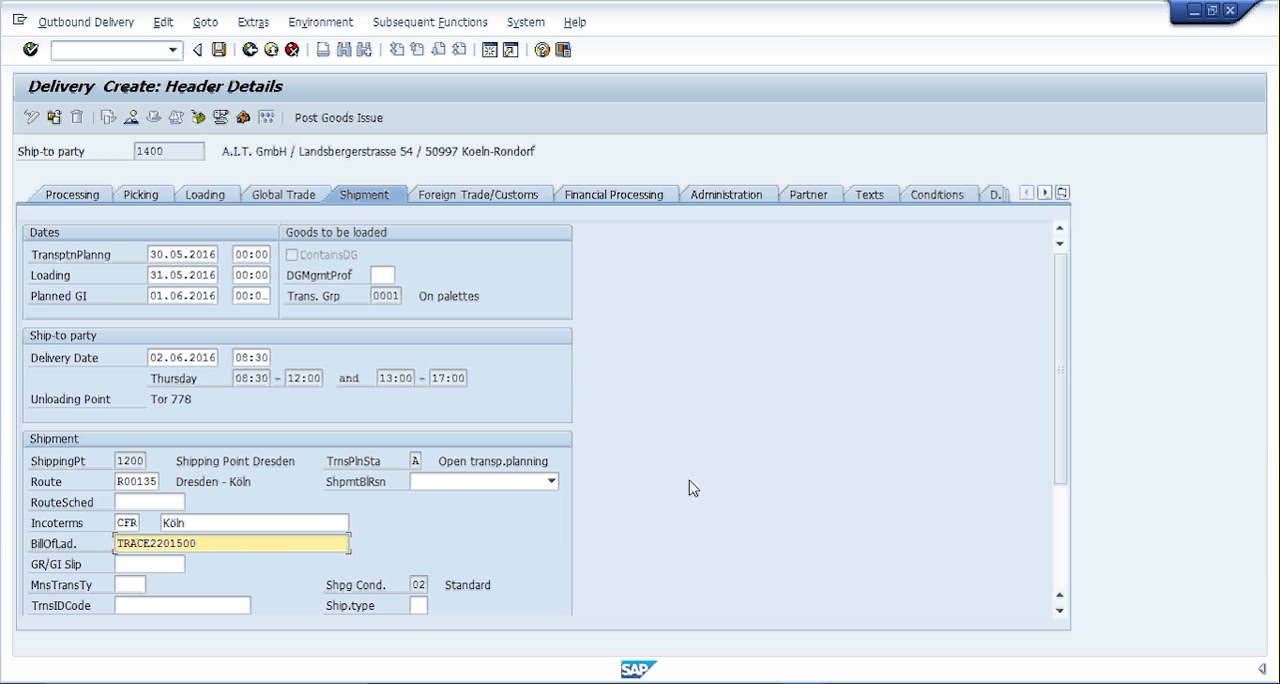
{"action": "left_click", "coordinate": [221, 52]}
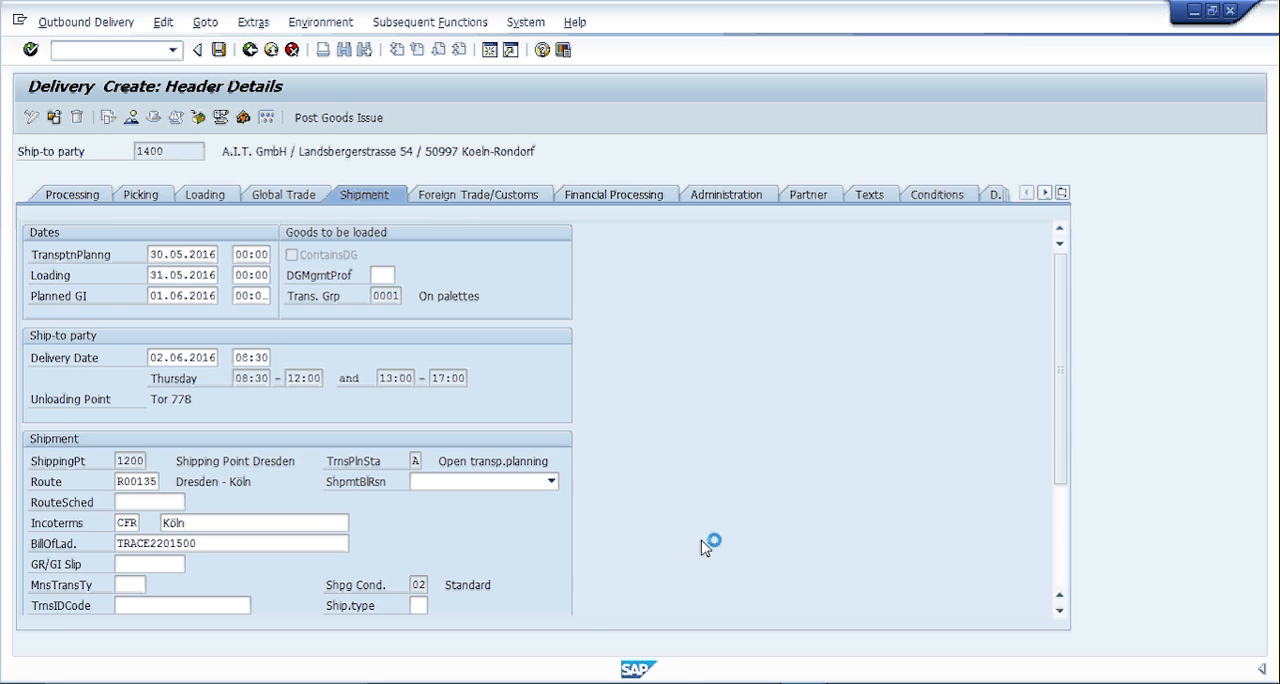
- Check the customer's credit data with transaction FD33 in the SAP credit management session
{"action": "left_click", "coordinate": [803, 683]}
{"action": "left_click", "coordinate": [912, 652]}
{"action": "type", "text": "fd33"}
{"action": "key", "text": "Return"}
{"action": "left_click", "coordinate": [120, 52]}
{"action": "key", "text": "Return"}
{"action": "left_click_drag", "start_coordinate": [217, 279], "coordinate": [104, 265]}
{"action": "left_click", "coordinate": [190, 279]}
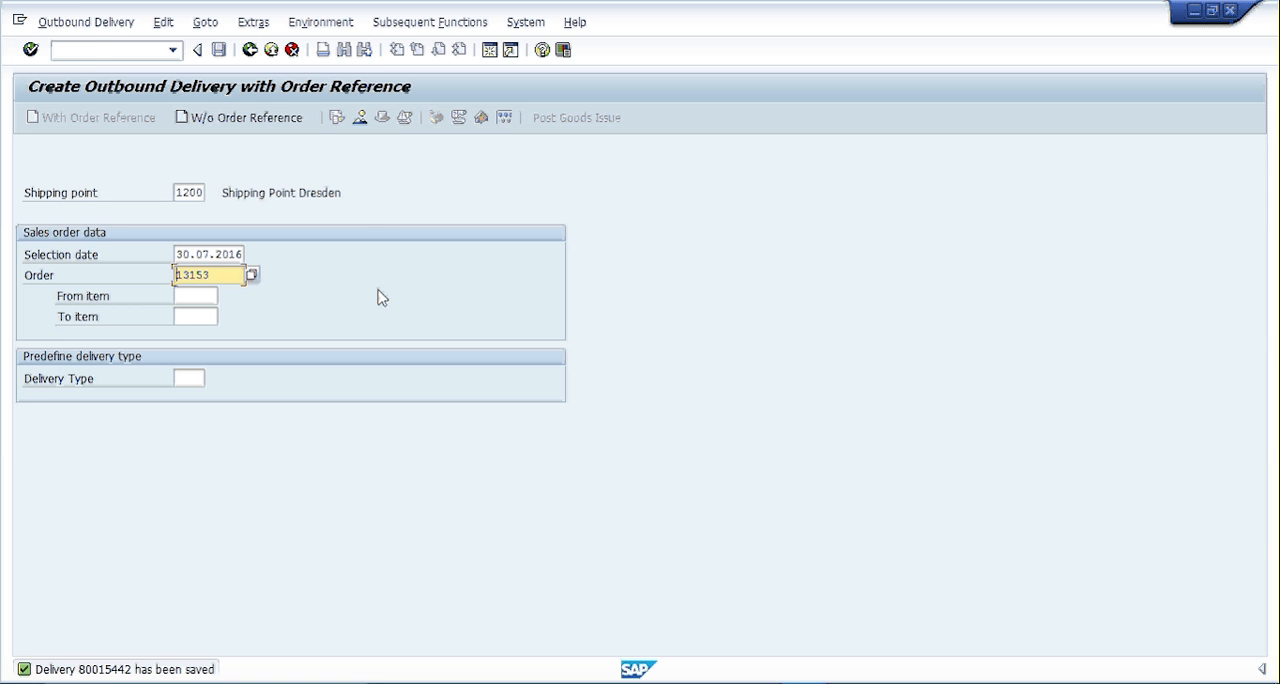
- Open the saved outbound delivery for changing with transaction VL02N
{"action": "left_click", "coordinate": [95, 49]}
{"action": "type", "text": "/nv"}
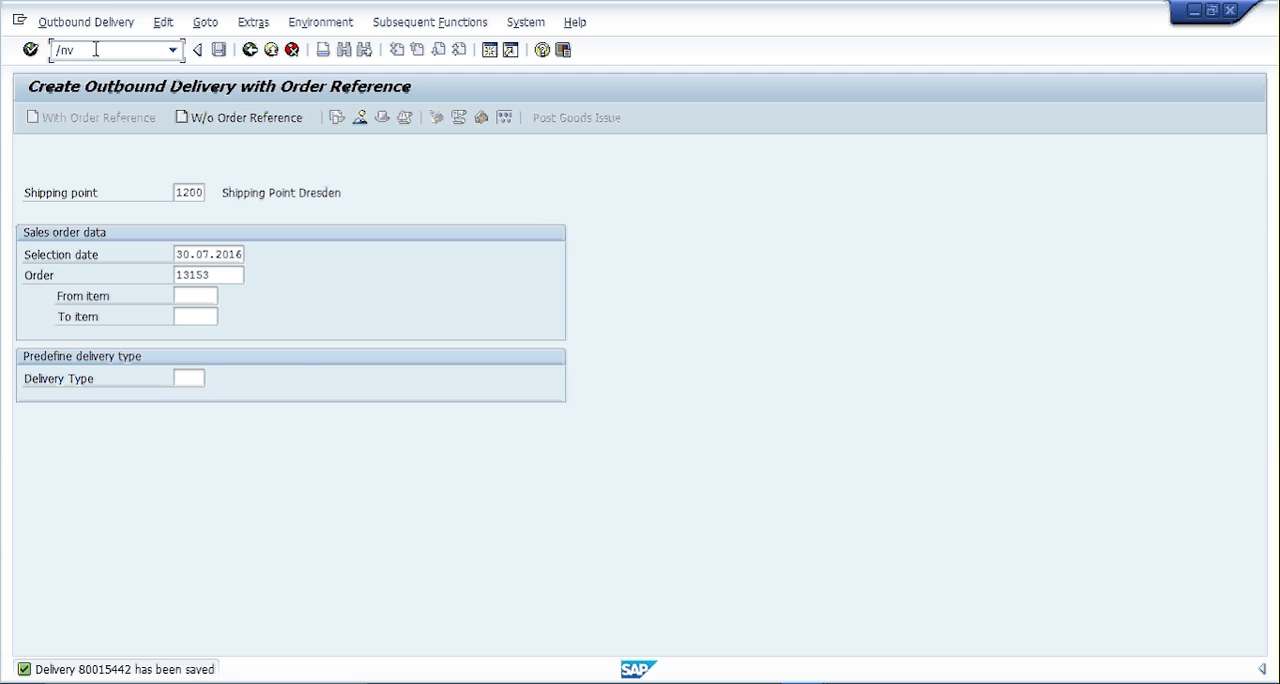
{"action": "type", "text": "l02n"}
{"action": "key", "text": "Return"}
{"action": "key", "text": "Return"}
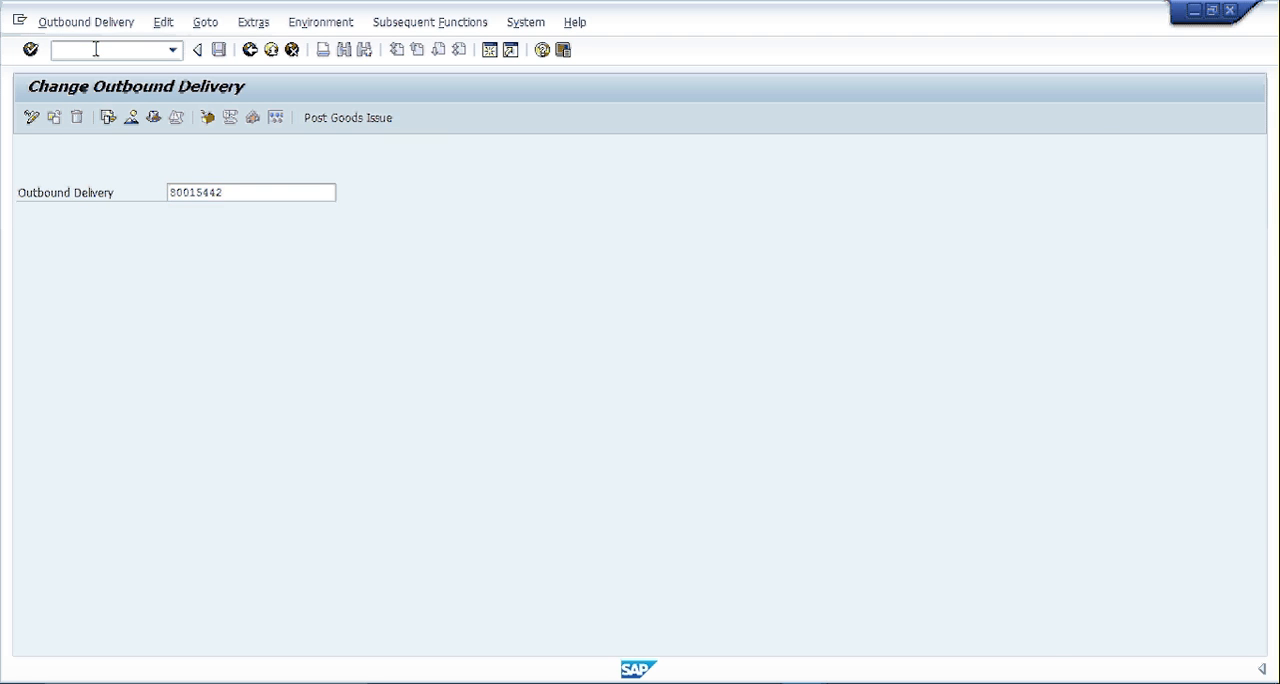
- Review the delivery's picking and transport data and post its goods issue
{"action": "left_click", "coordinate": [163, 215]}
{"action": "left_click", "coordinate": [300, 216]}
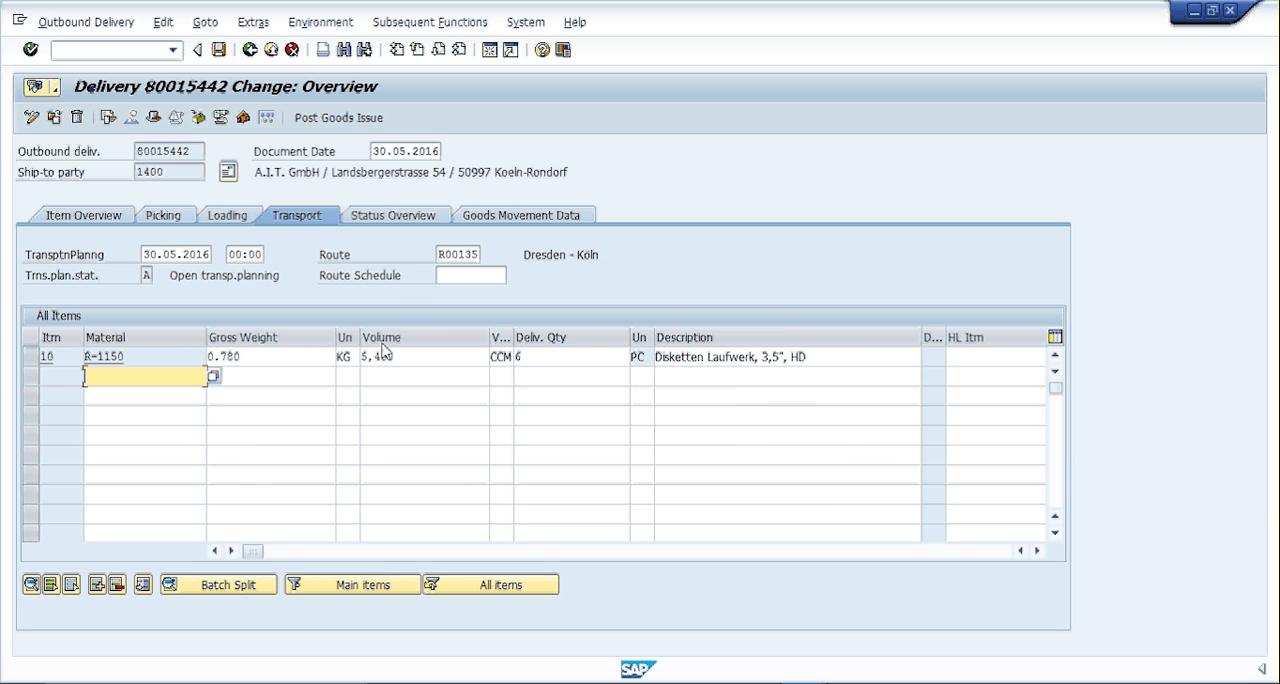
{"action": "left_click", "coordinate": [338, 118]}
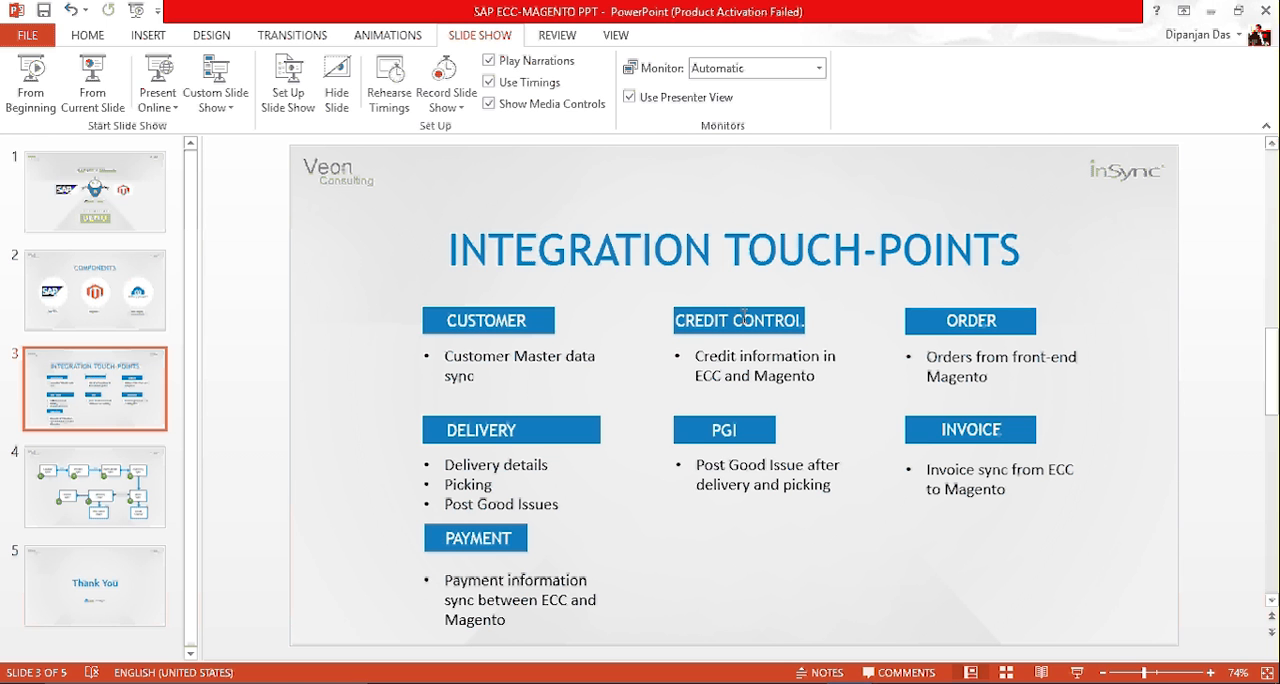
- Review the order and delivery touch-points on the PowerPoint integration slide and return to the SAP delivery
{"action": "left_click", "coordinate": [1008, 327]}
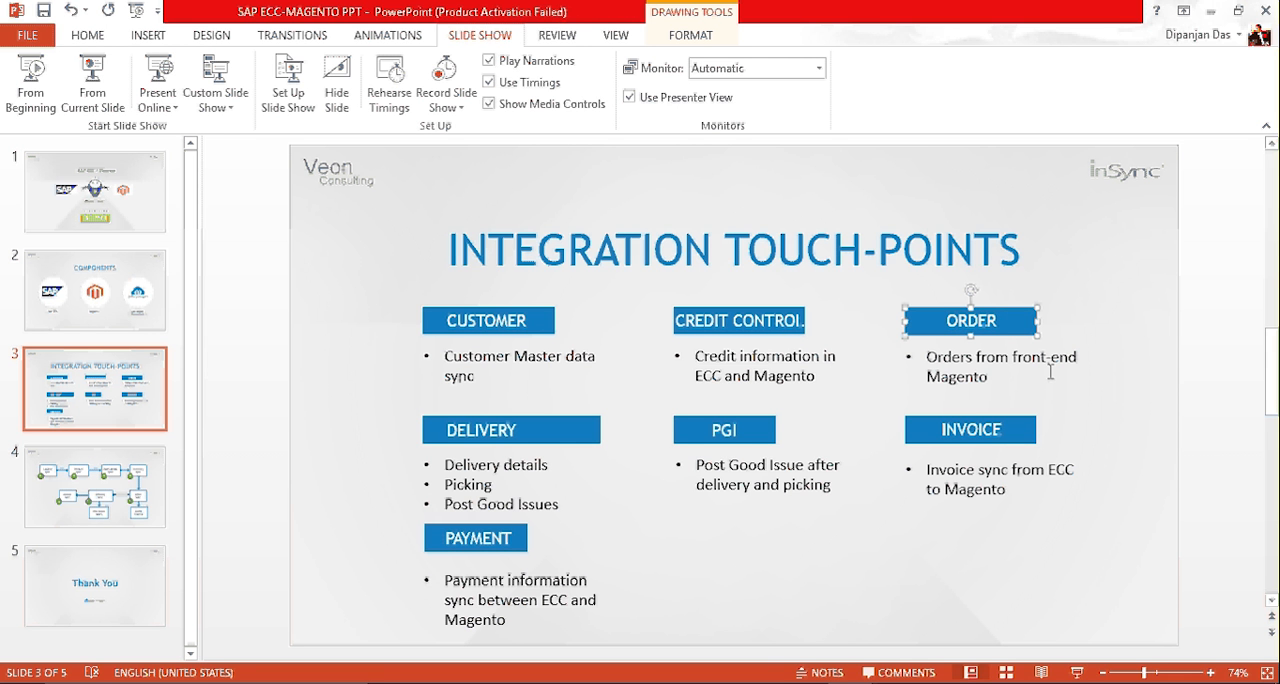
{"action": "left_click", "coordinate": [535, 433]}
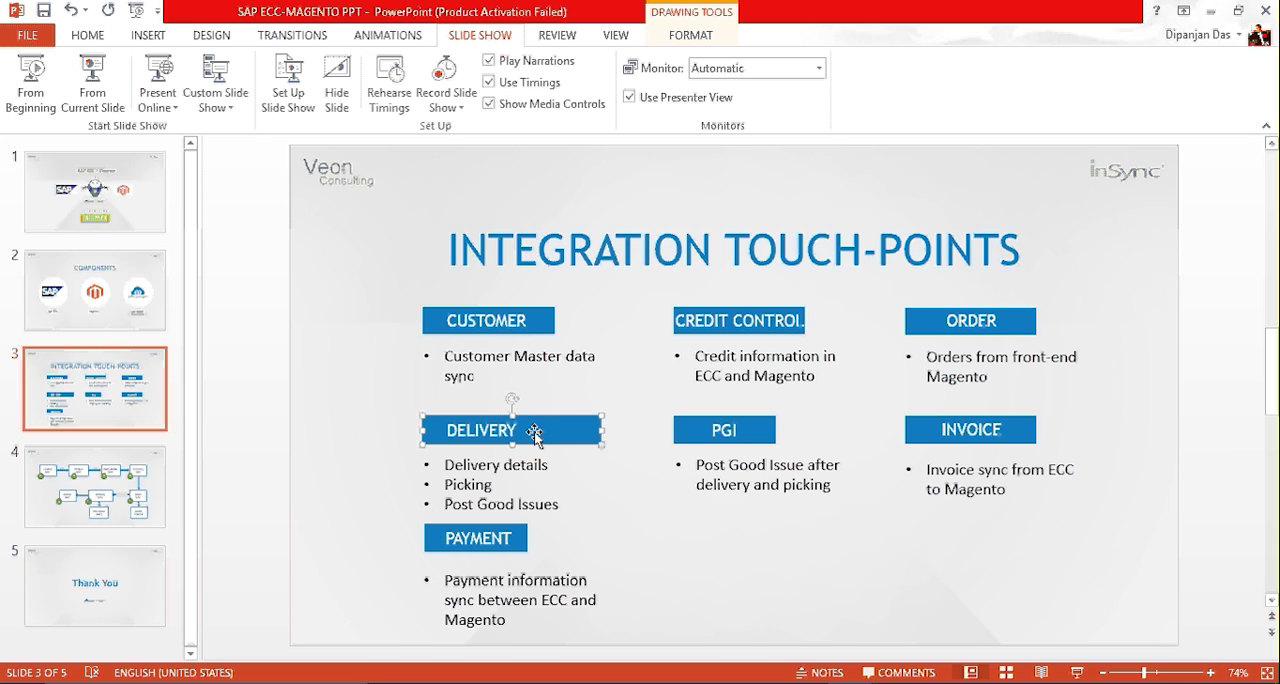
{"action": "left_click", "coordinate": [458, 484]}
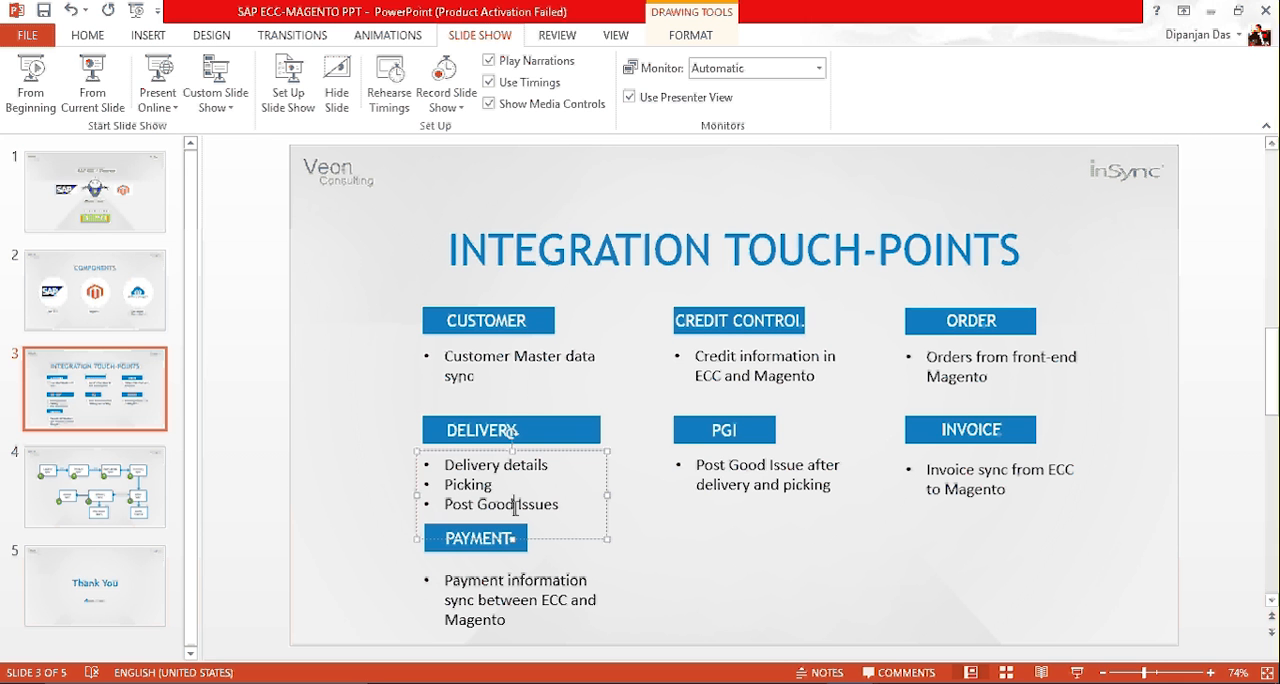
{"action": "left_click", "coordinate": [805, 598]}
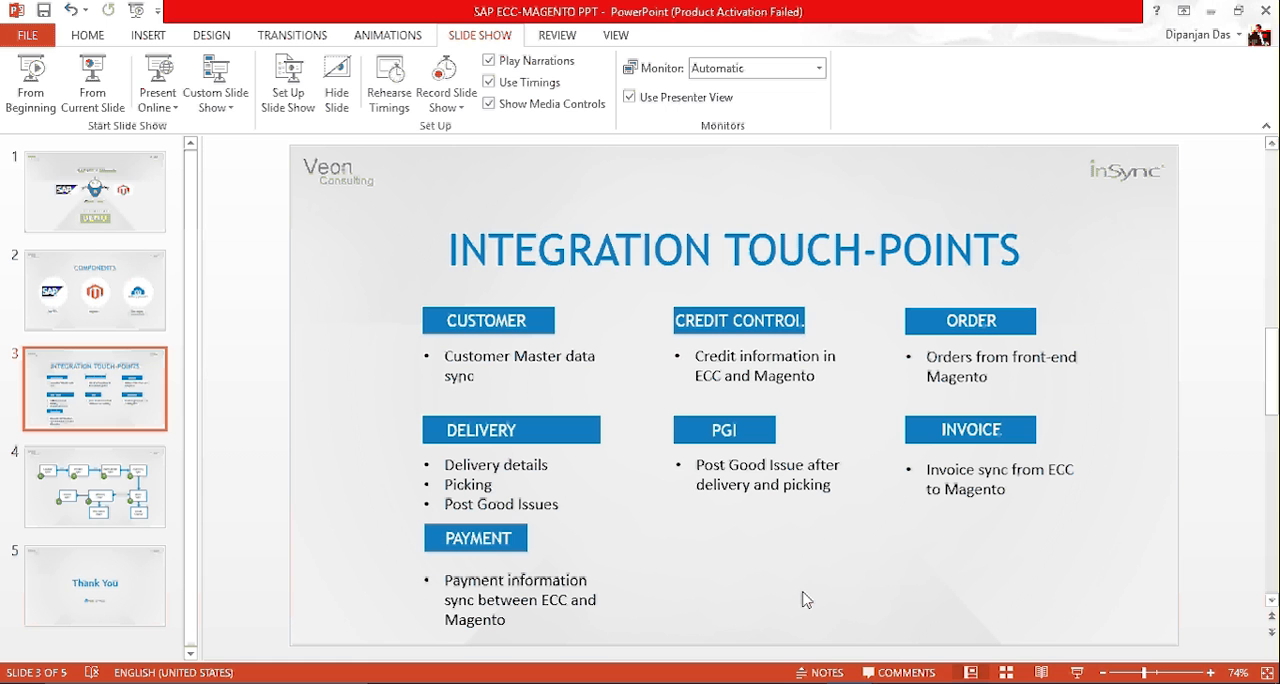
{"action": "mouse_move", "coordinate": [834, 665]}
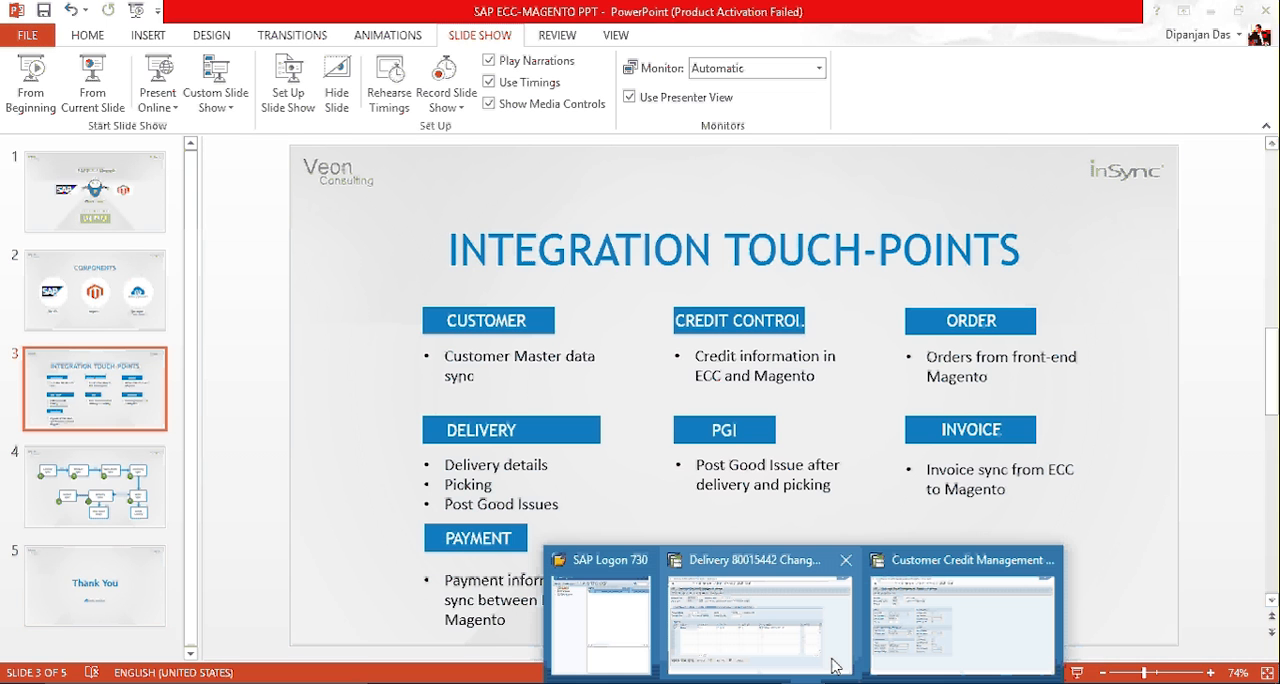
{"action": "left_click", "coordinate": [834, 640]}
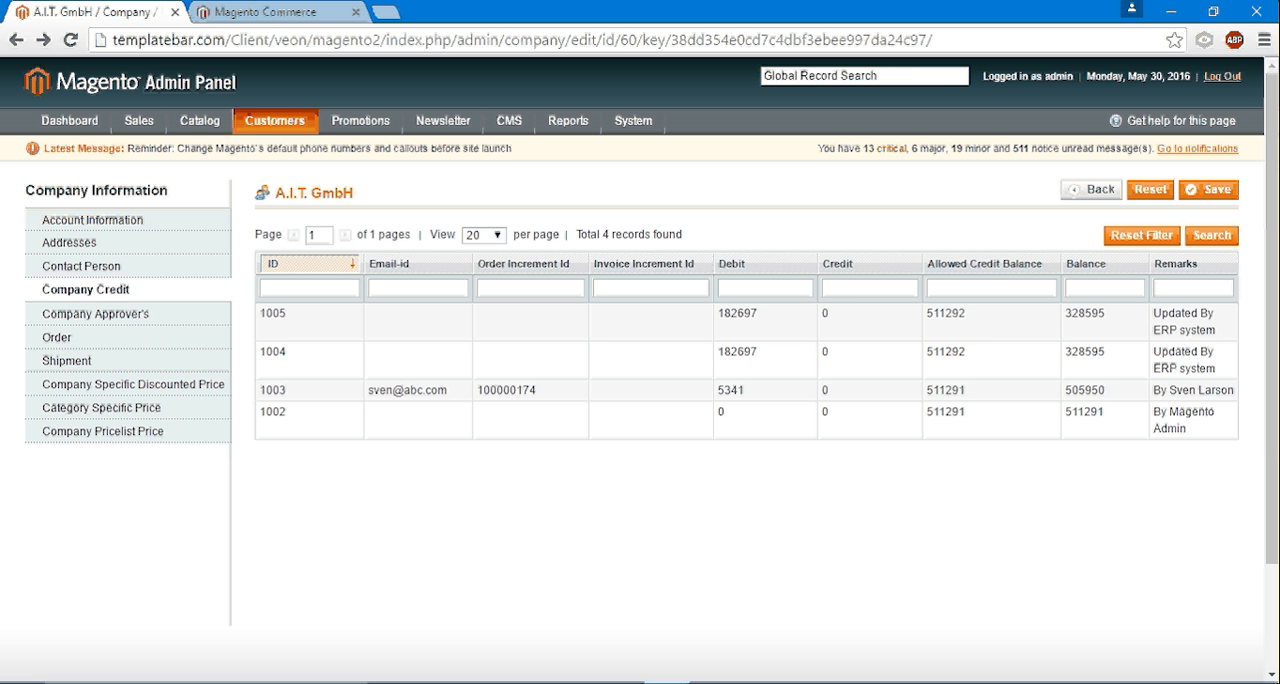
- Open the shipment record of the newest A.I.T. order in the Magento admin
{"action": "mouse_move", "coordinate": [139, 121]}
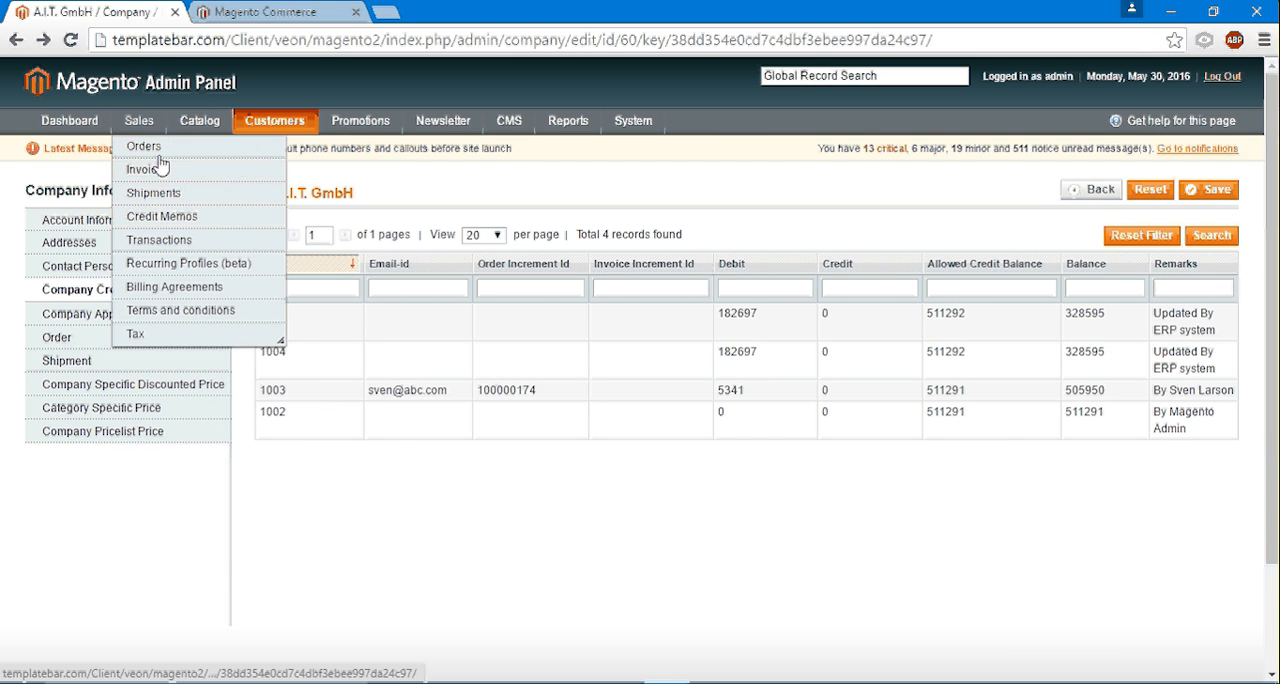
{"action": "left_click", "coordinate": [150, 148]}
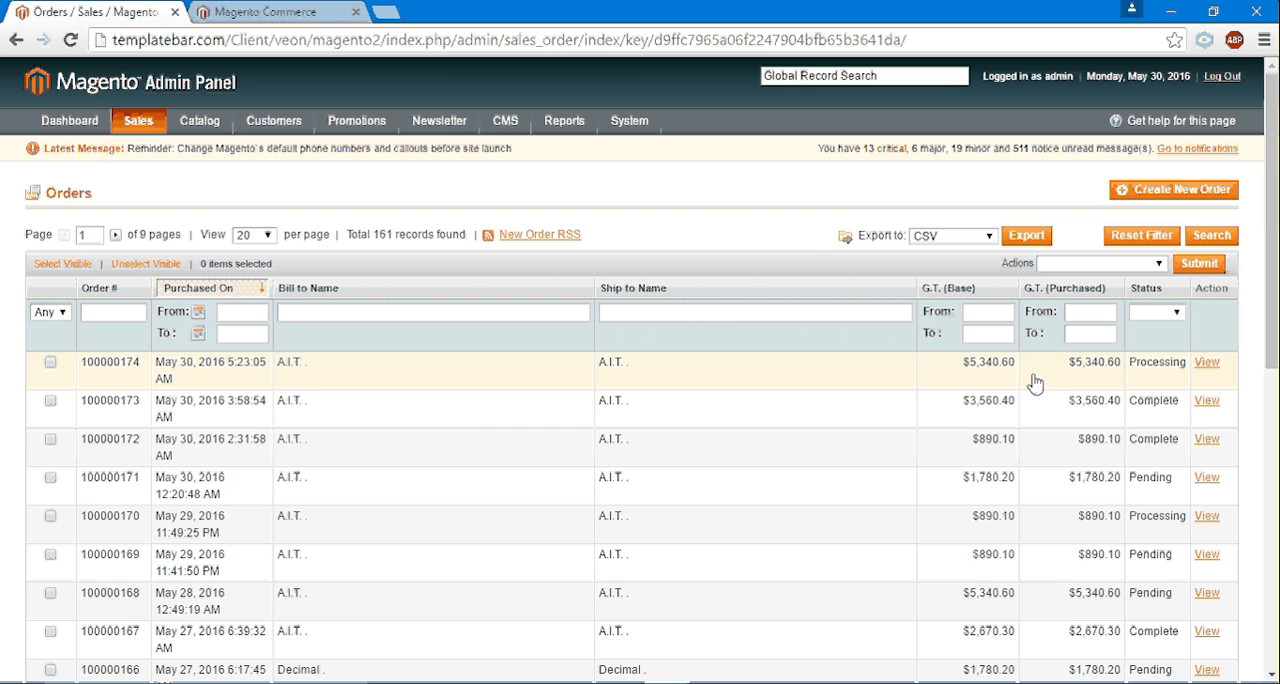
{"action": "left_click", "coordinate": [268, 11]}
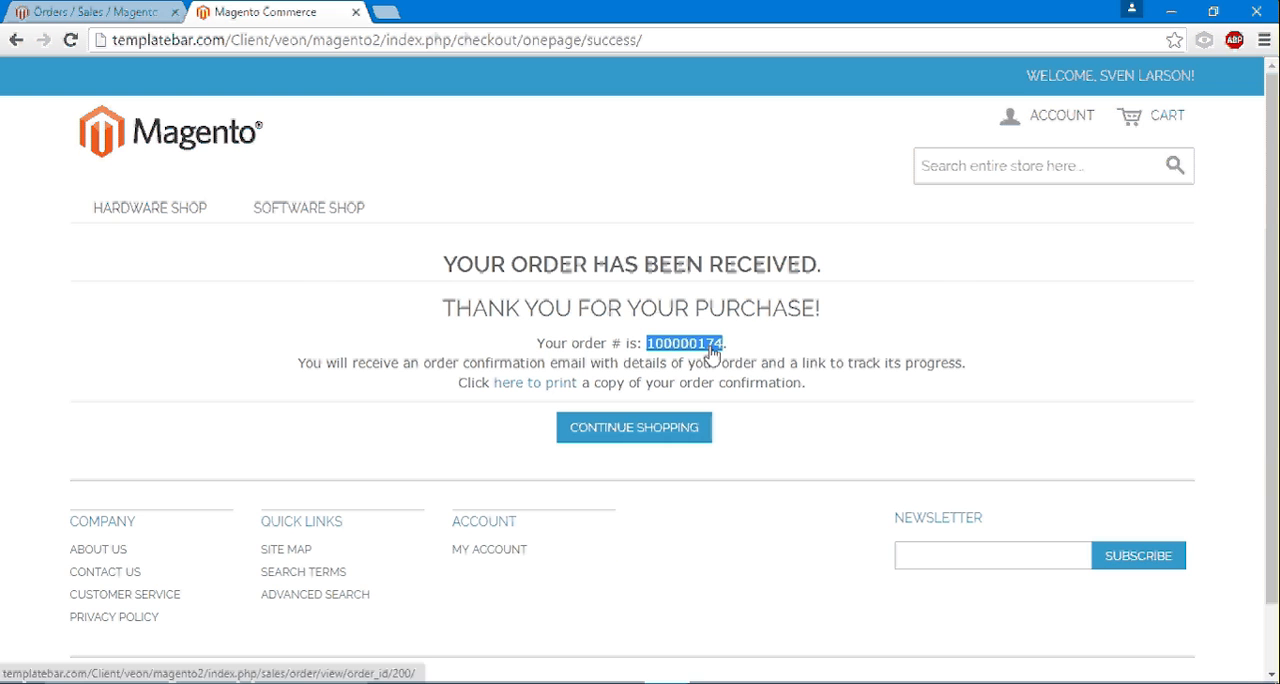
{"action": "left_click", "coordinate": [131, 10]}
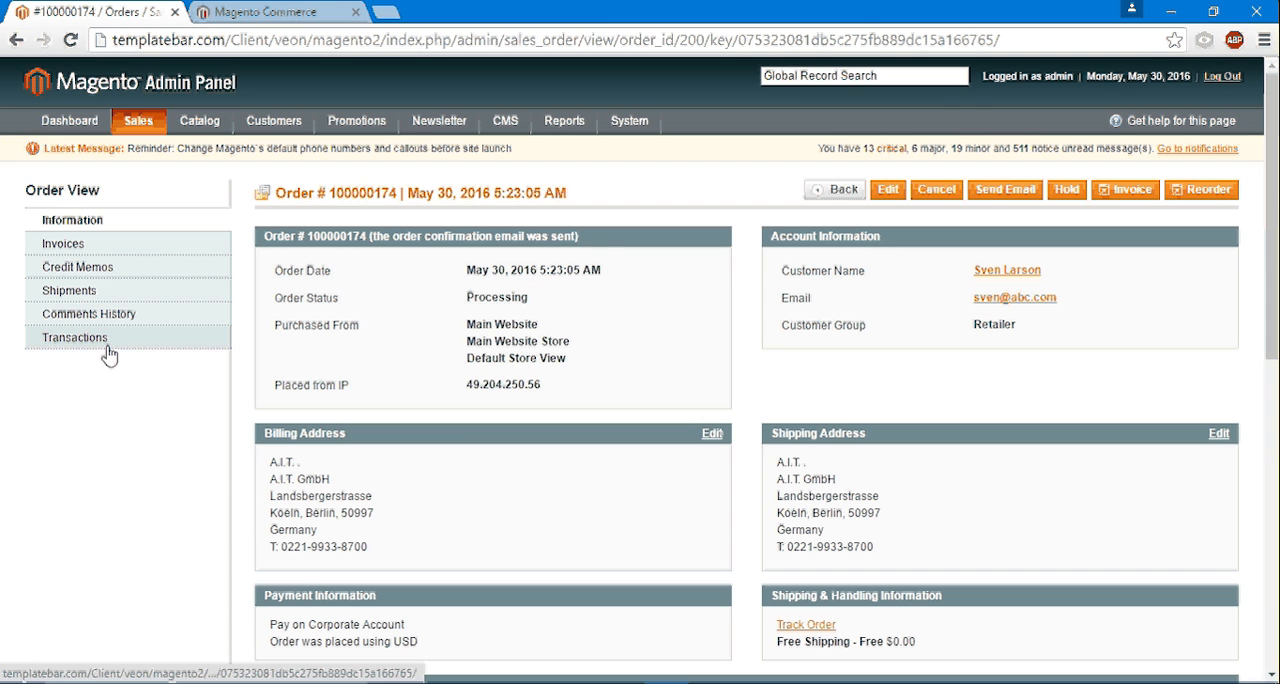
{"action": "left_click", "coordinate": [72, 291]}
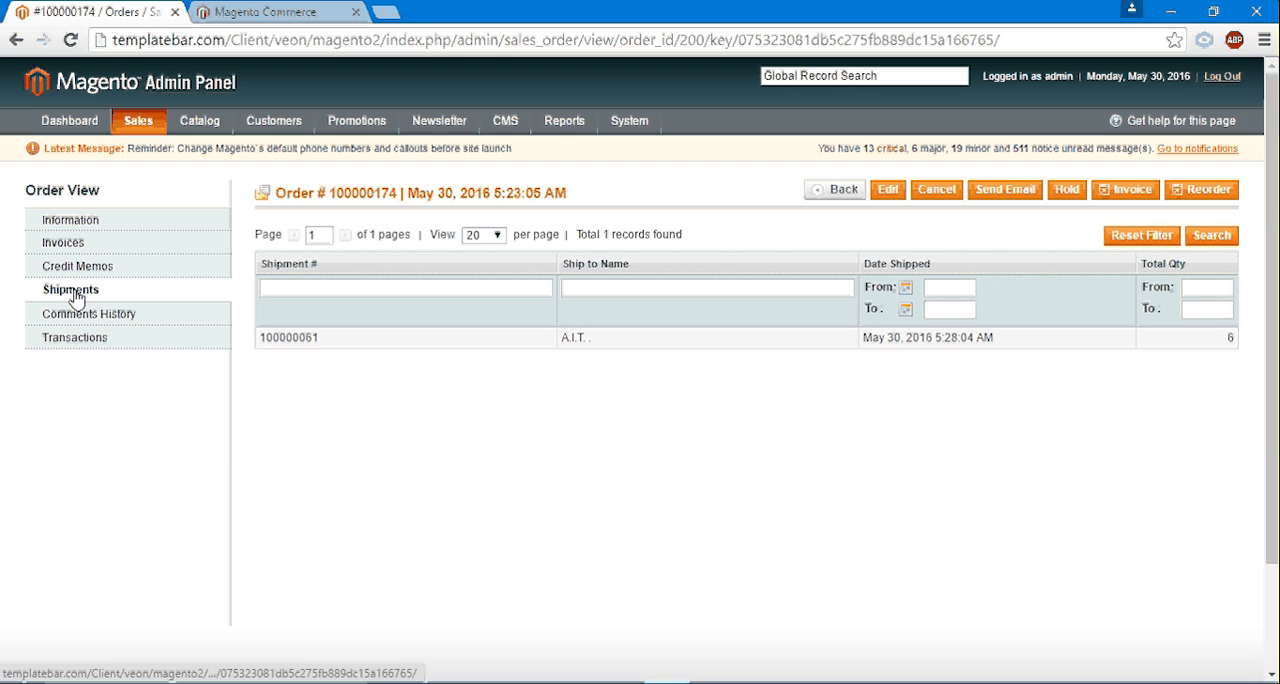
{"action": "left_click", "coordinate": [663, 340]}
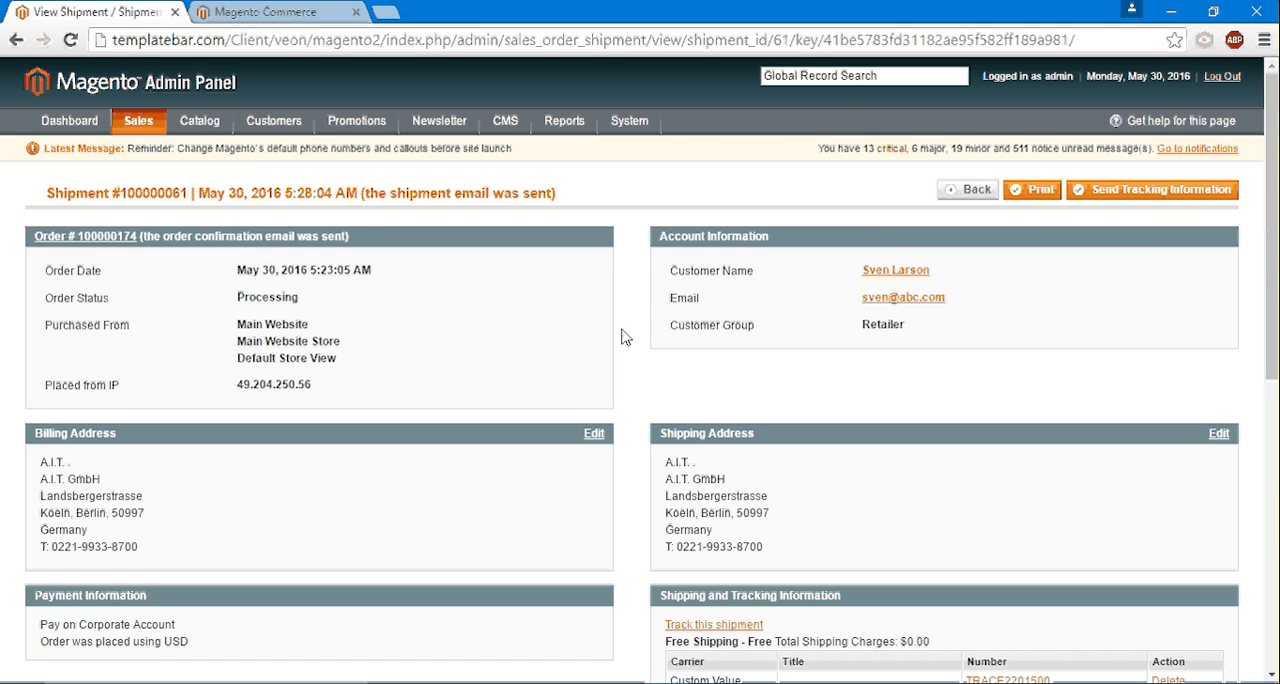
- Examine the shipment's tracking number, shipped item and quantity
{"action": "scroll", "coordinate": [420, 361], "scroll_direction": "down", "scroll_amount": 2}
{"action": "scroll", "coordinate": [420, 361], "scroll_direction": "down", "scroll_amount": 1}
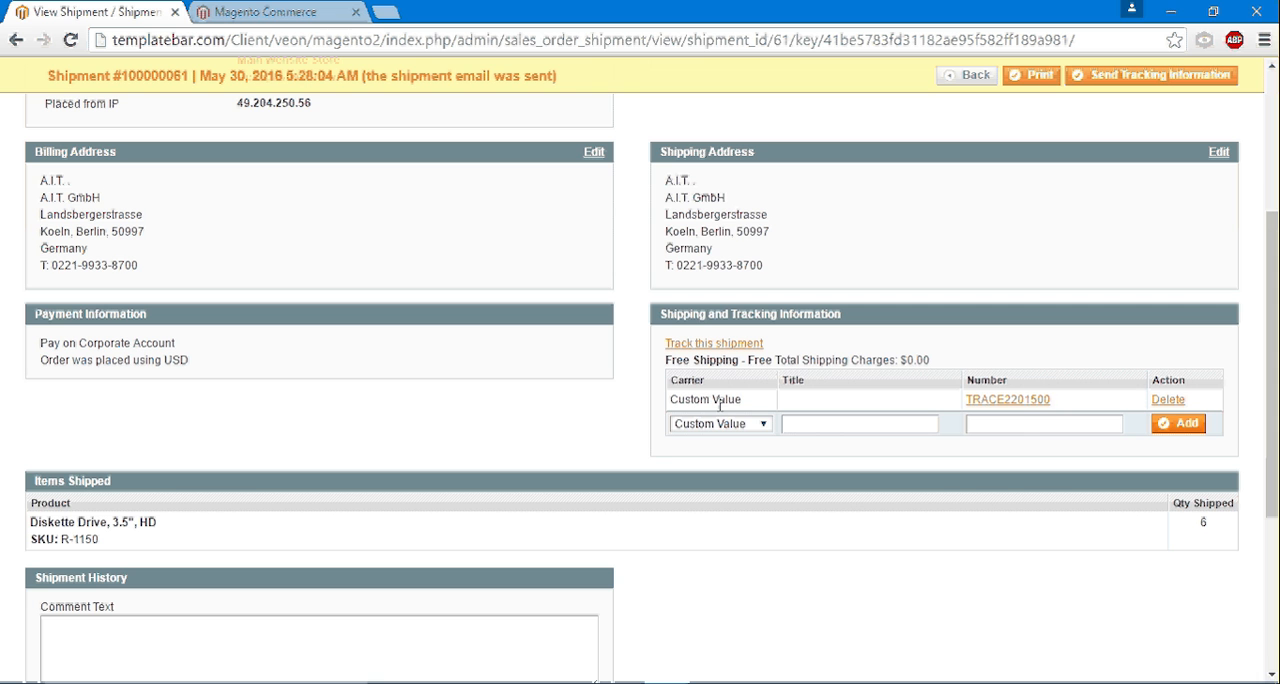
{"action": "left_click_drag", "start_coordinate": [1057, 404], "coordinate": [957, 400]}
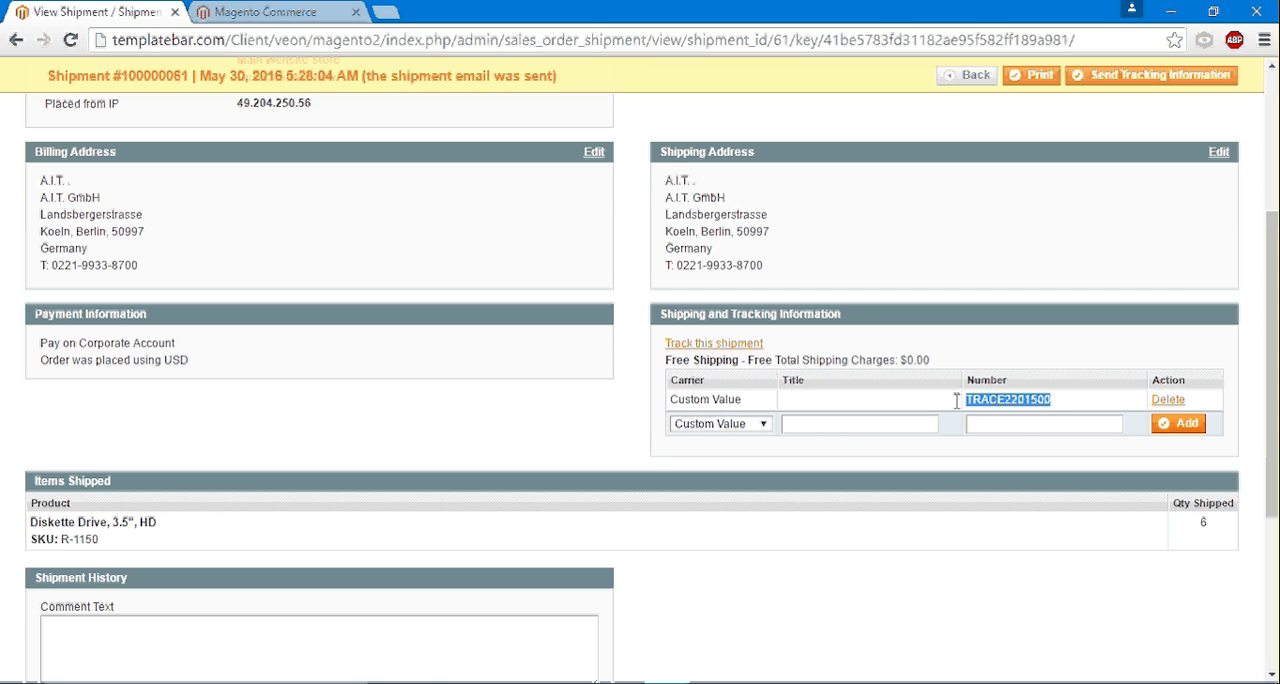
{"action": "left_click", "coordinate": [1033, 366]}
{"action": "scroll", "coordinate": [256, 369], "scroll_direction": "down", "scroll_amount": 3}
{"action": "scroll", "coordinate": [253, 369], "scroll_direction": "up", "scroll_amount": 5}
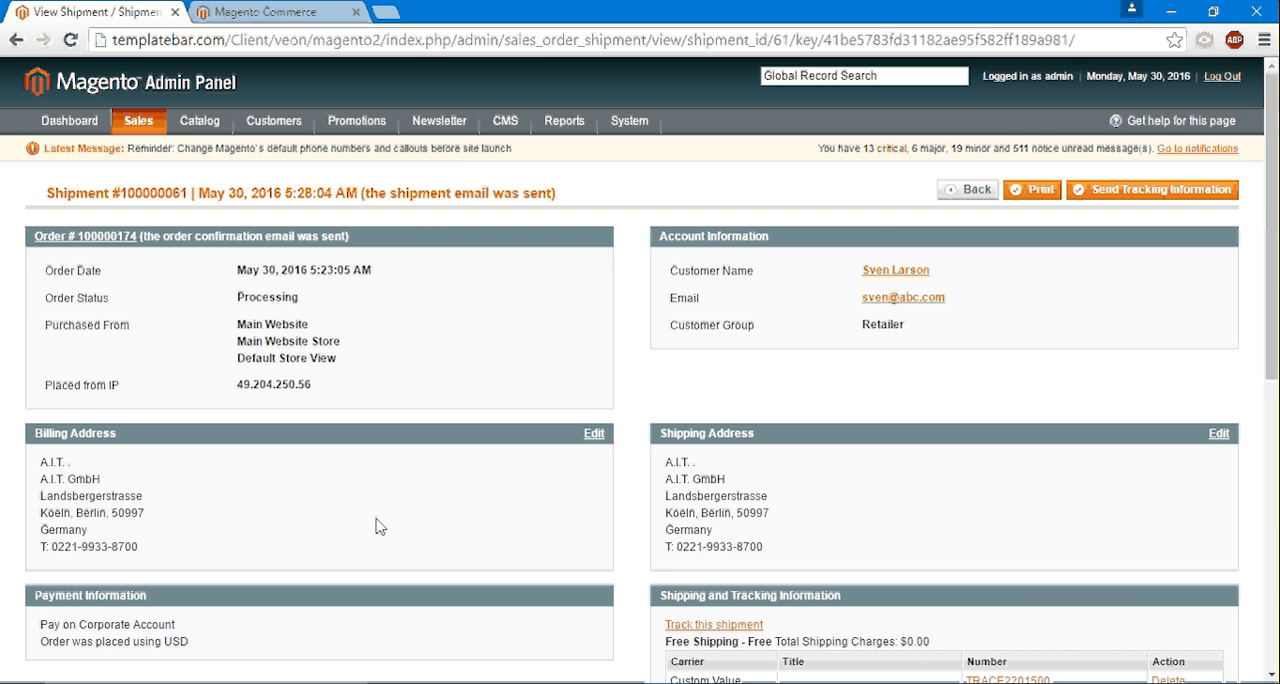
- Check the order status on the shipment page and in the Magento order list
{"action": "left_click_drag", "start_coordinate": [300, 297], "coordinate": [221, 301]}
{"action": "mouse_move", "coordinate": [130, 113]}
{"action": "left_click", "coordinate": [157, 150]}
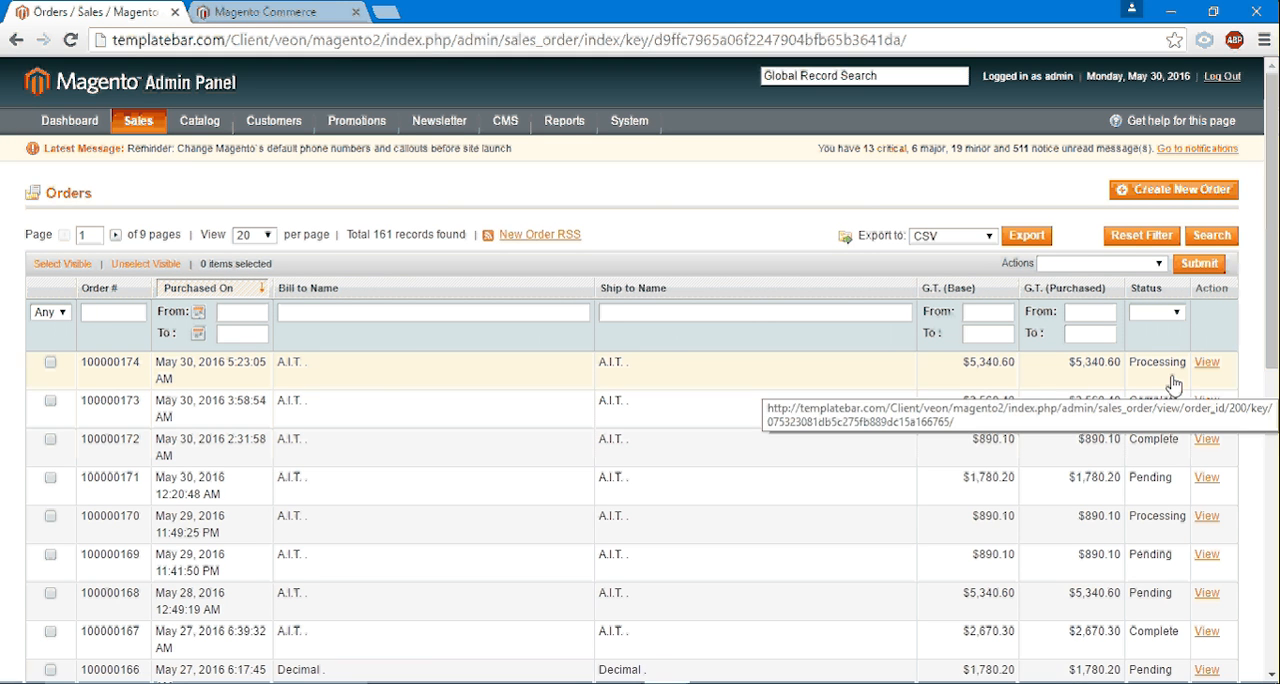
{"action": "mouse_move", "coordinate": [810, 678]}
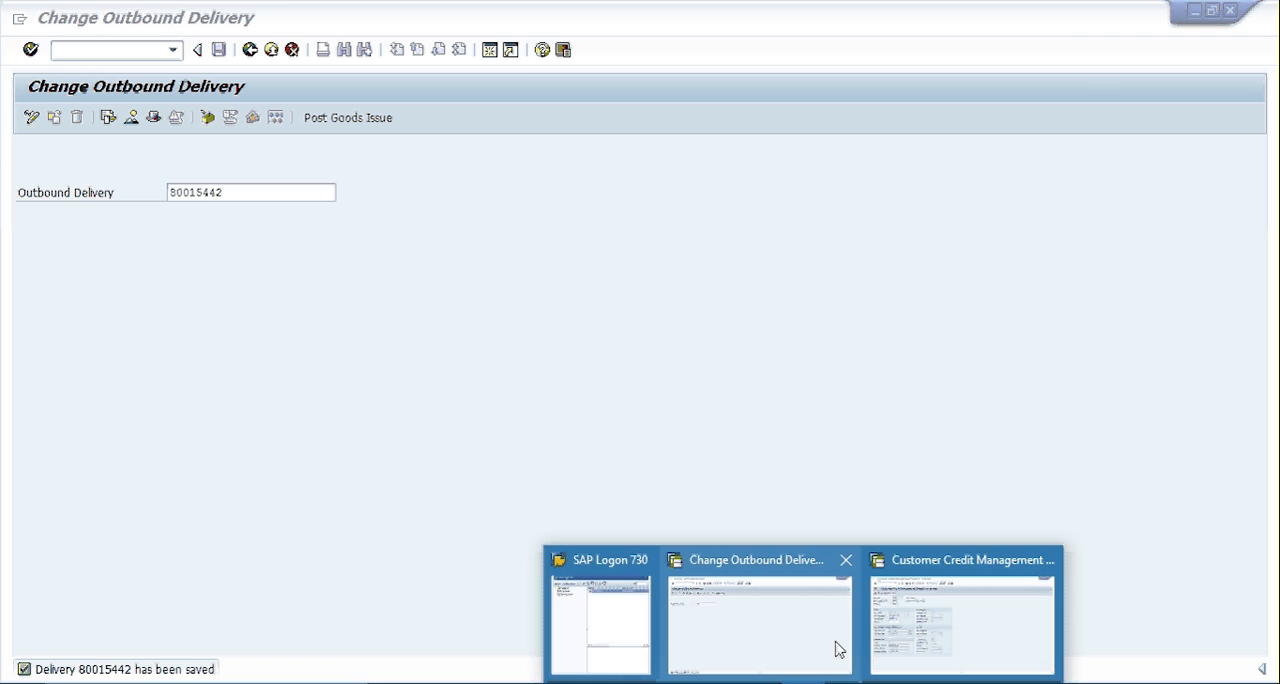
{"action": "left_click", "coordinate": [838, 650]}
{"action": "left_click", "coordinate": [97, 52]}
{"action": "type", "text": "/nva01"}
{"action": "key", "text": "Return"}
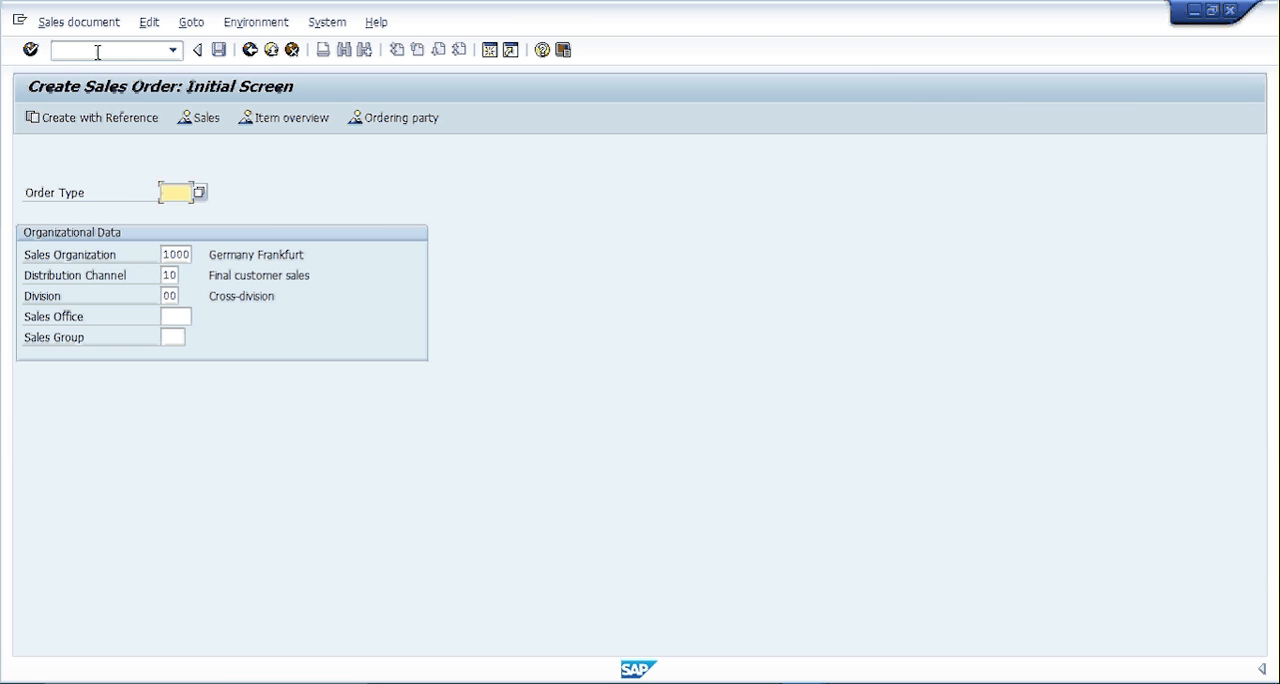
{"action": "key", "text": "space"}
{"action": "key", "text": "Down"}
{"action": "key", "text": "Return"}
- Open the A.I.T. GmbH sales order with transaction VA02, check its item quantity, and save it
{"action": "key", "text": "Return"}
{"action": "left_click", "coordinate": [251, 56]}
{"action": "type", "text": "/nva02"}
{"action": "key", "text": "Return"}
{"action": "key", "text": "Return"}
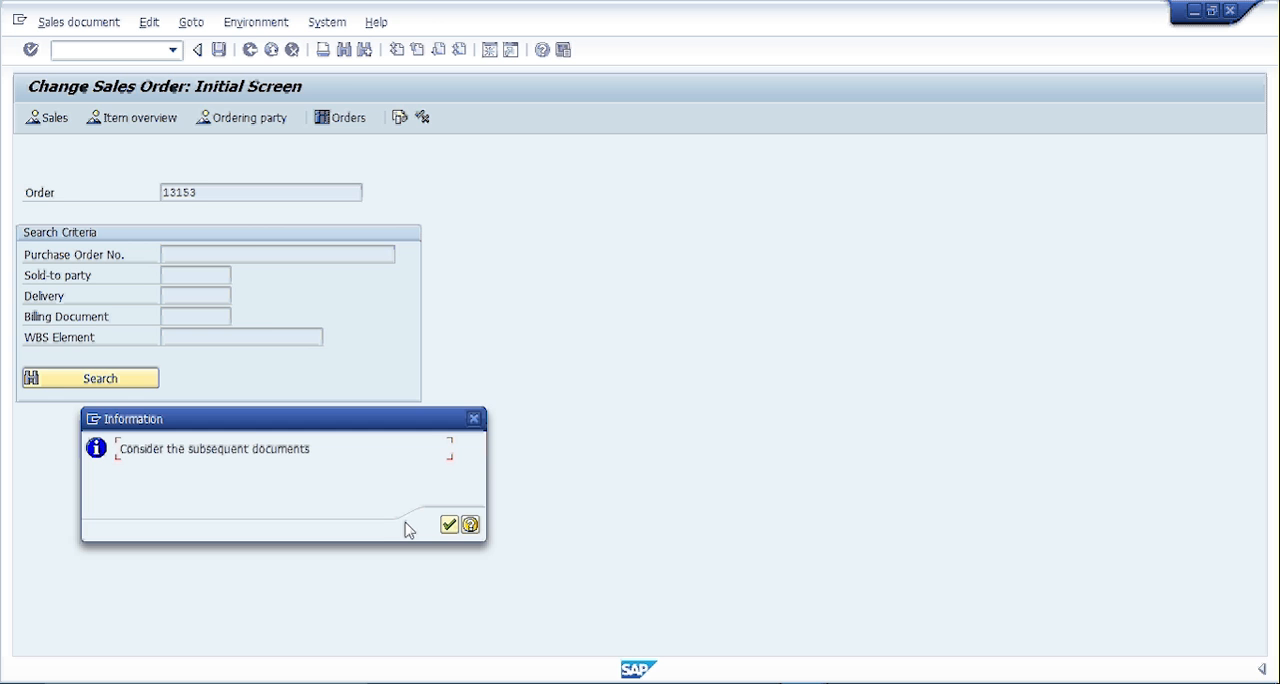
{"action": "left_click", "coordinate": [449, 525]}
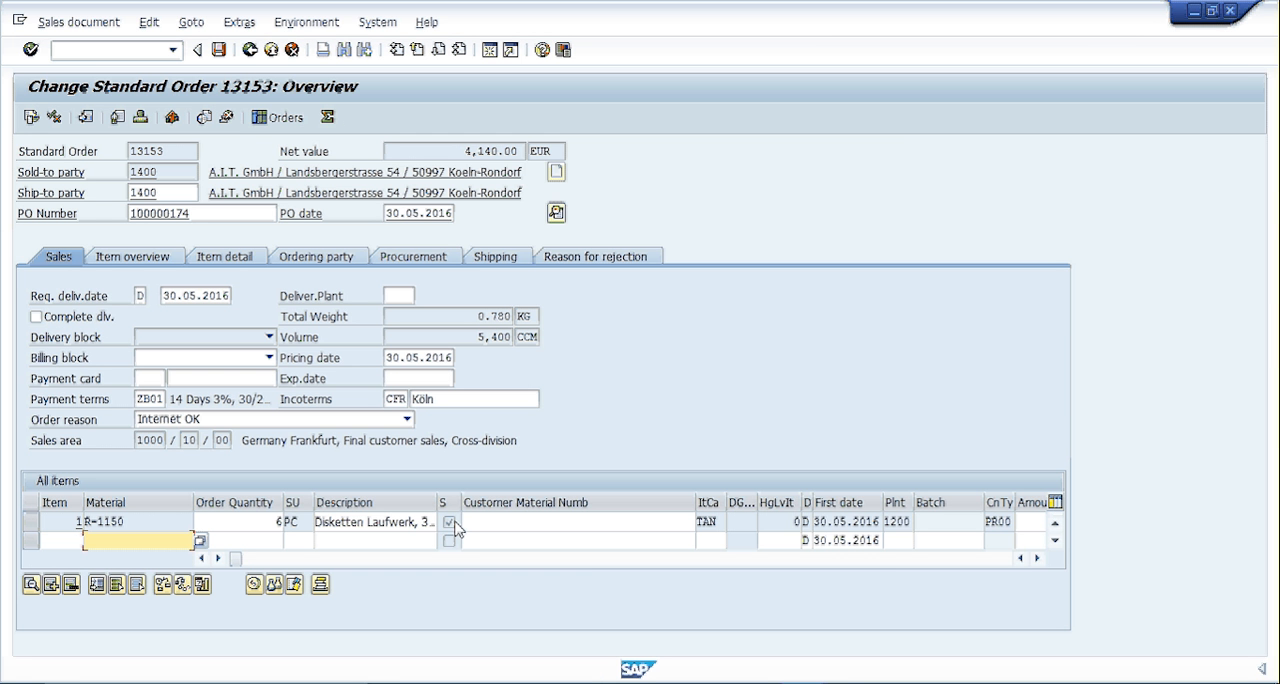
{"action": "left_click", "coordinate": [269, 524]}
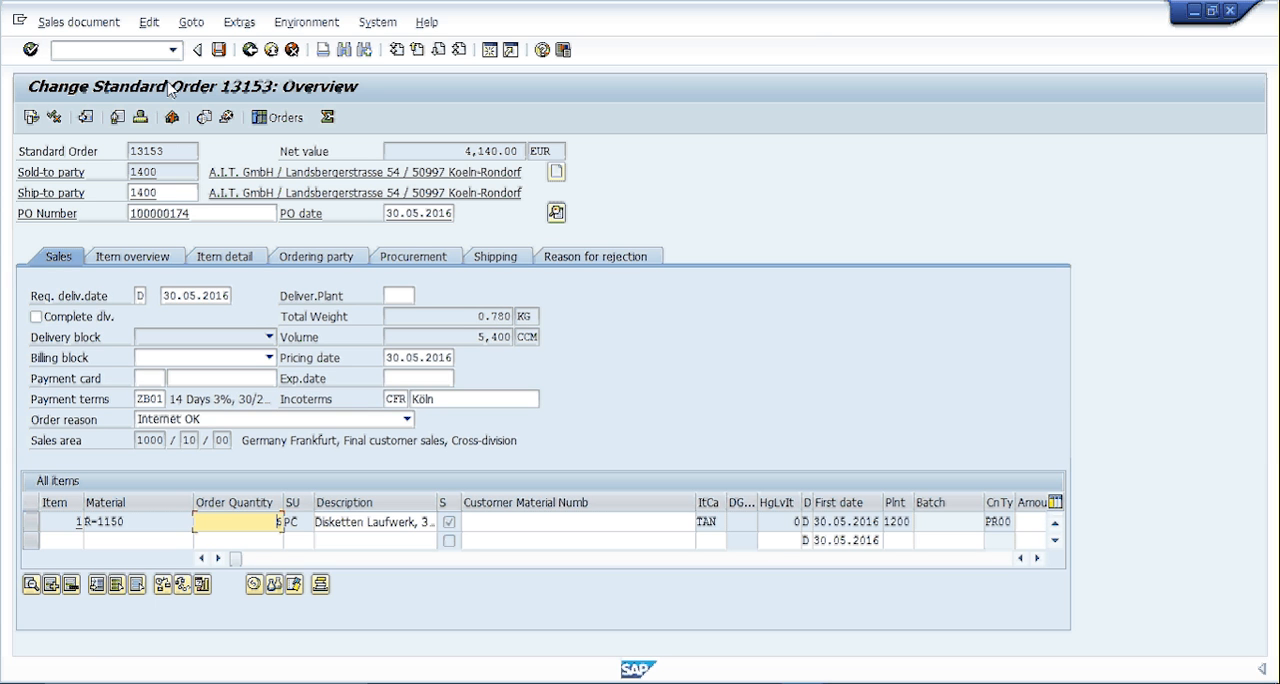
{"action": "left_click", "coordinate": [218, 50]}
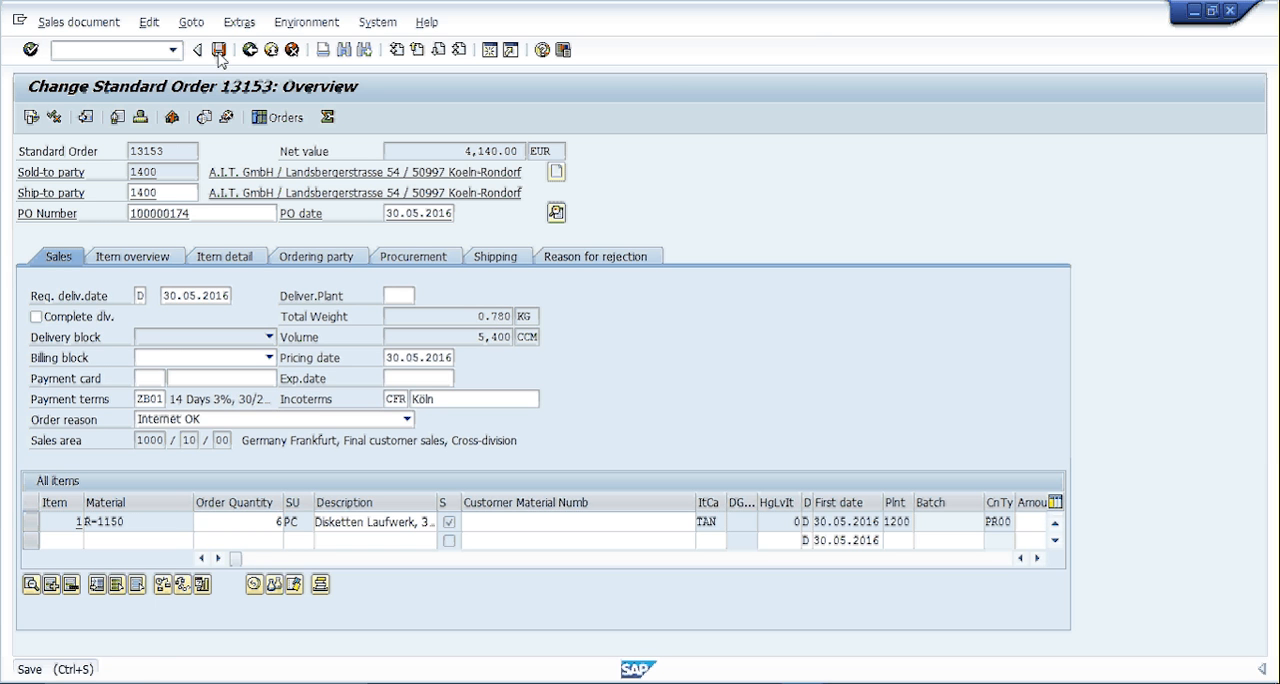
- Start an F2 invoice for the outbound delivery with transaction VF01
{"action": "left_click", "coordinate": [107, 49]}
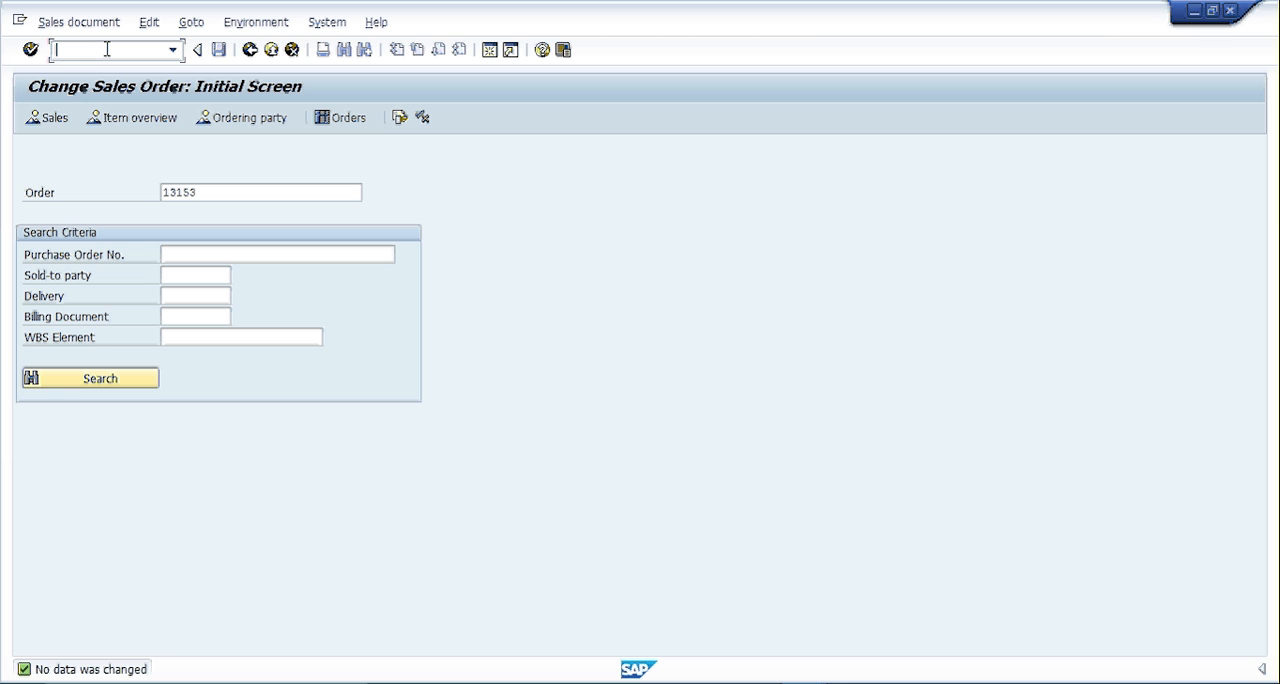
{"action": "type", "text": "/nvf01"}
{"action": "key", "text": "Return"}
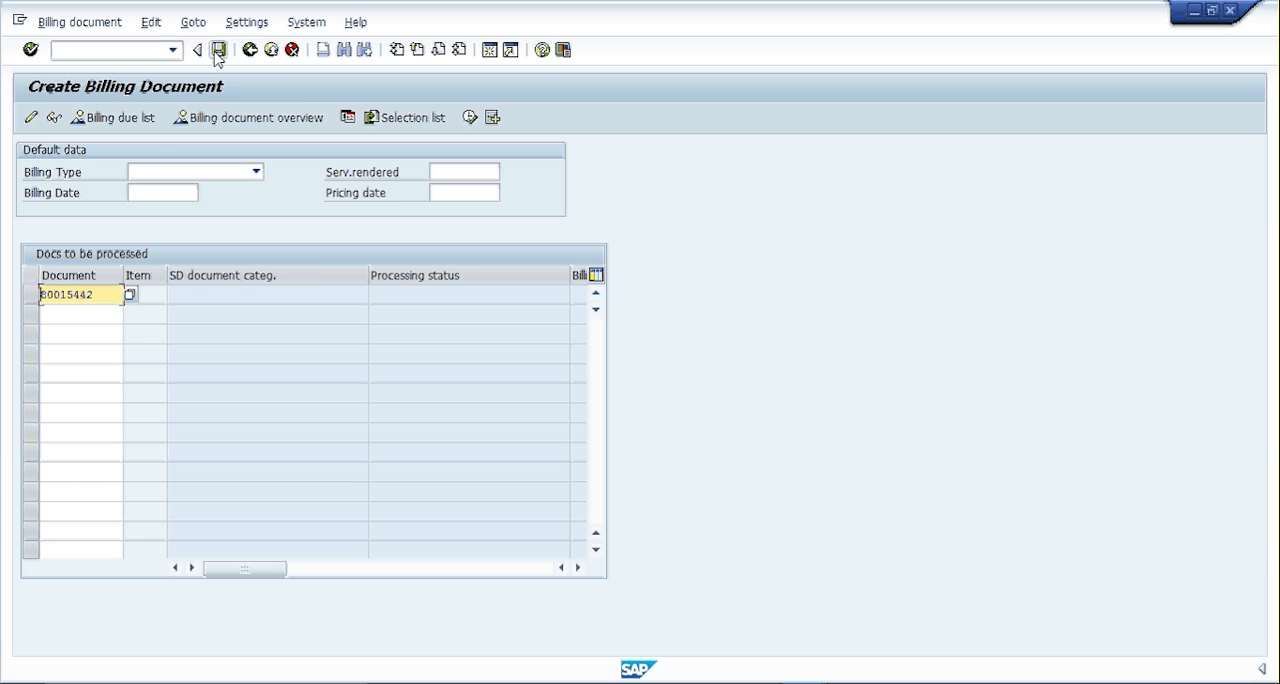
{"action": "key", "text": "Return"}
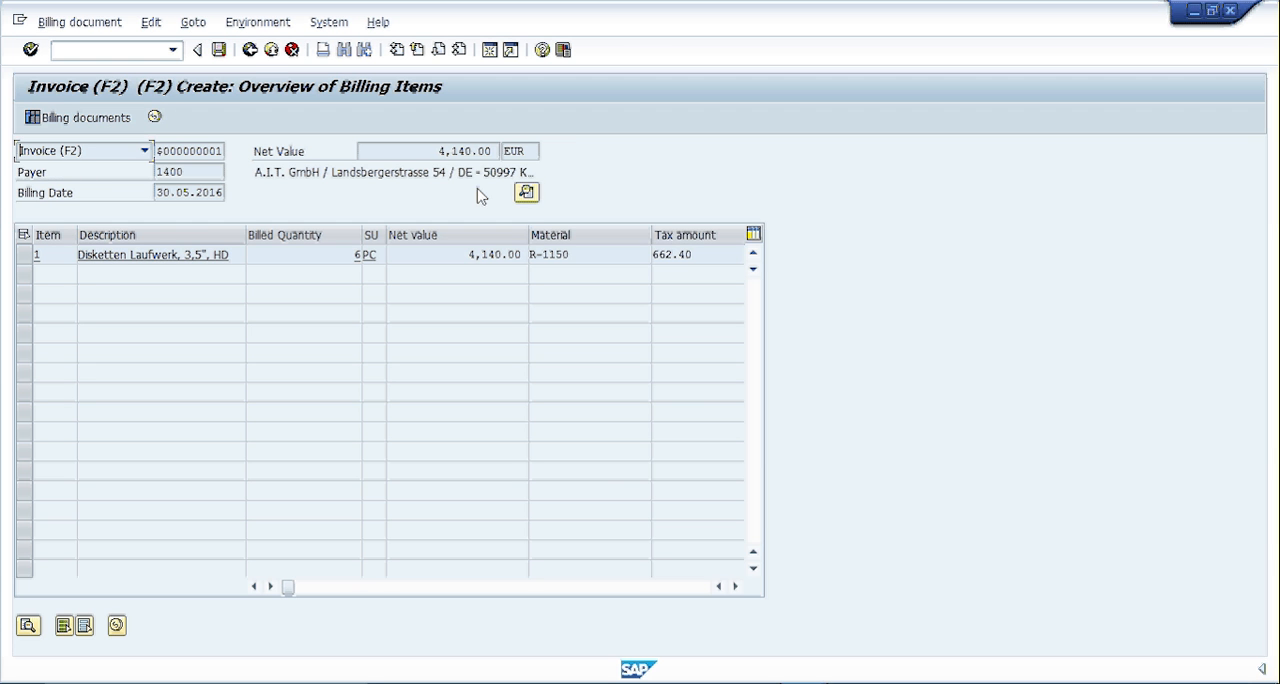
- Check the invoice's net value and the tax amount of material R-1150
{"action": "left_click", "coordinate": [440, 151]}
{"action": "left_click_drag", "start_coordinate": [440, 151], "coordinate": [509, 151]}
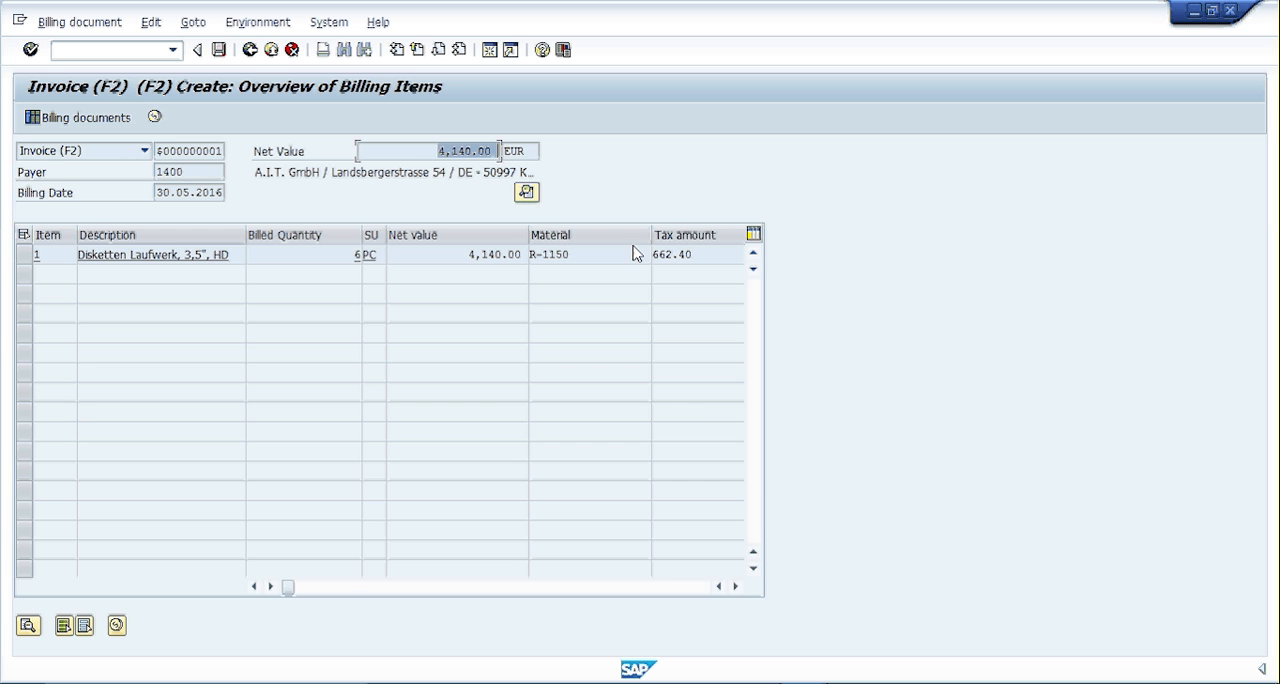
{"action": "left_click_drag", "start_coordinate": [688, 258], "coordinate": [542, 258]}
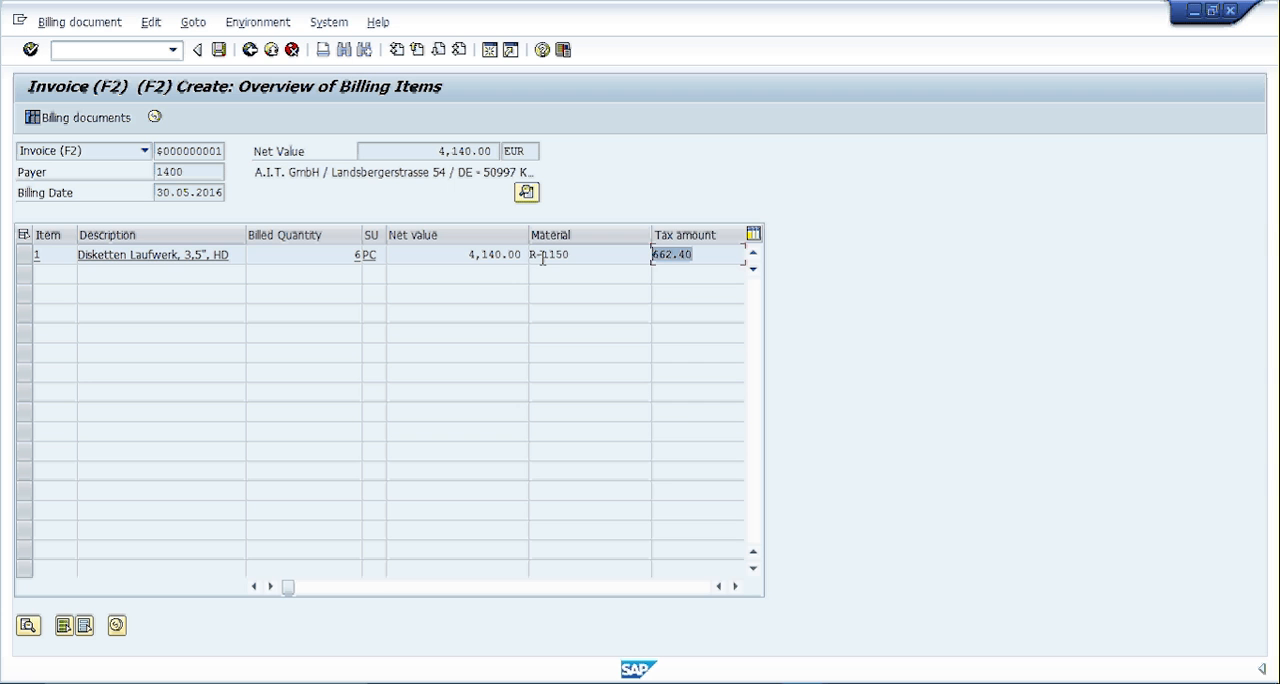
- Add the invoice's net value of 4,140 and tax amount of 662.40 in the Calculator
{"action": "left_click", "coordinate": [590, 683]}
{"action": "left_click_drag", "start_coordinate": [217, 134], "coordinate": [955, 147]}
{"action": "type", "text": "4,140"}
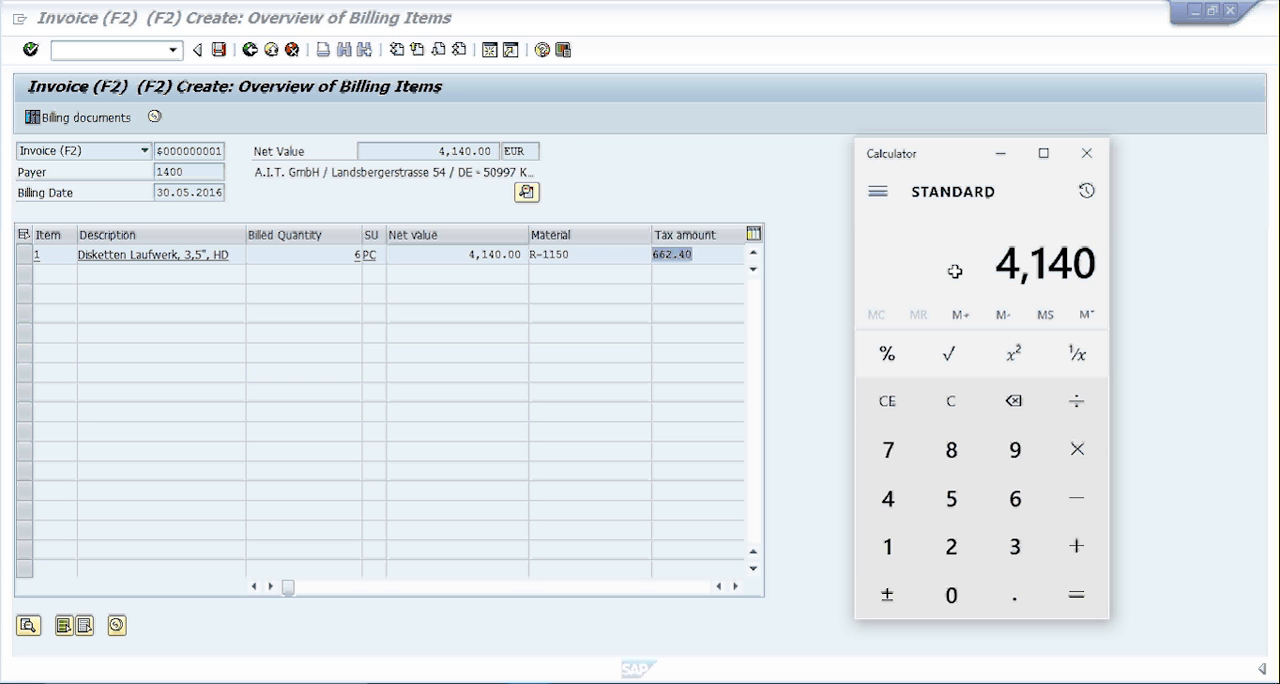
{"action": "key", "text": "plus"}
{"action": "type", "text": "662.40"}
{"action": "key", "text": "Return"}
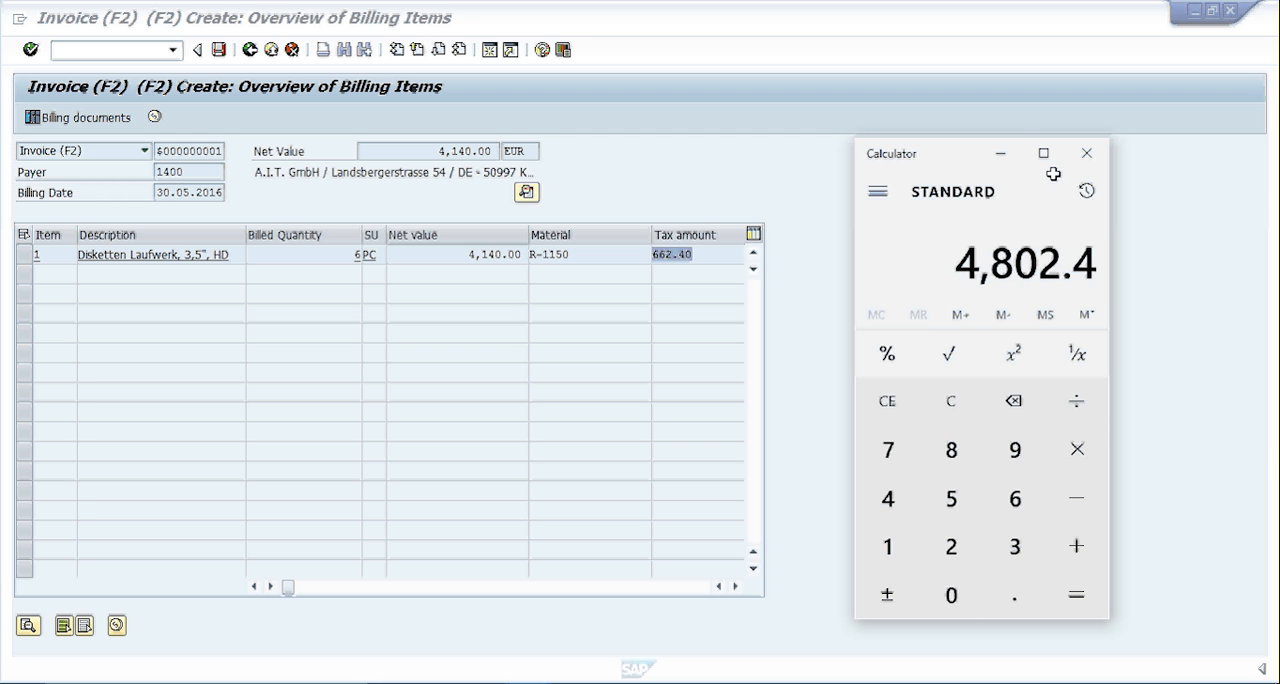
- Save the F2 invoice and check its status in the Magento invoice list
{"action": "left_click", "coordinate": [1002, 157]}
{"action": "left_click", "coordinate": [218, 50]}
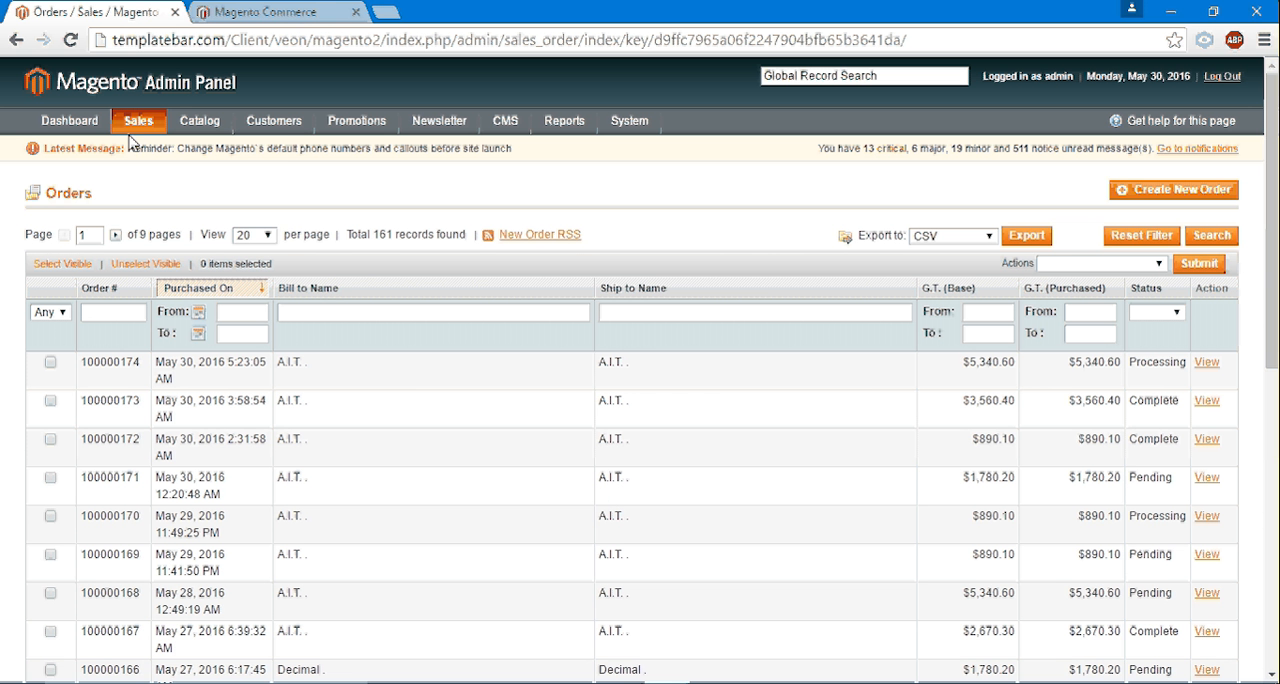
{"action": "mouse_move", "coordinate": [130, 134]}
{"action": "left_click", "coordinate": [161, 181]}
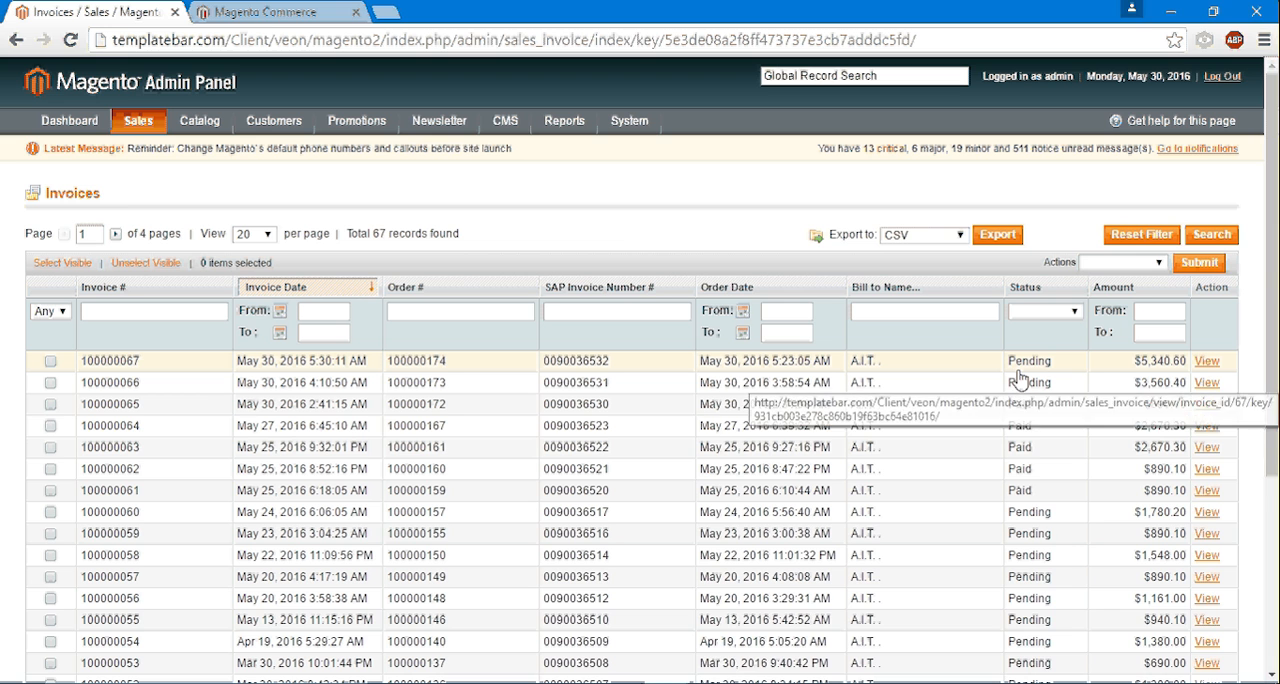
- Open Post Incoming Payments in SAP with transaction F-28 and set the document date to 30.05.2016
{"action": "left_click", "coordinate": [797, 682]}
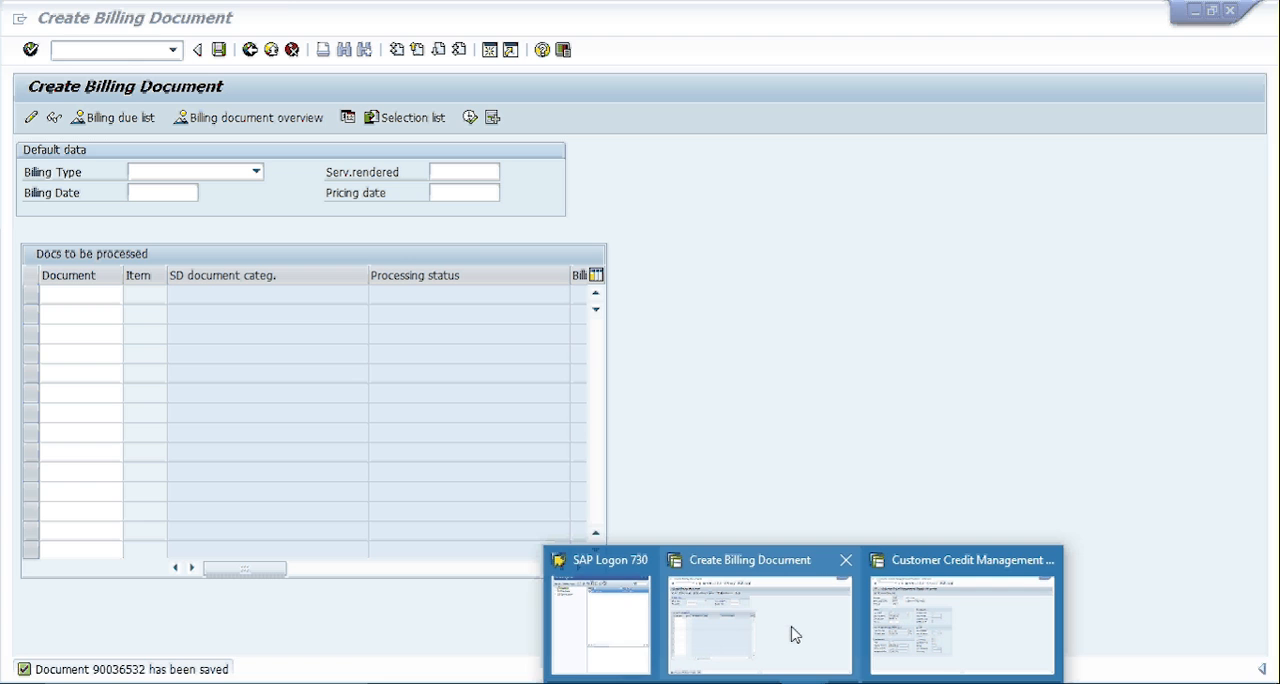
{"action": "left_click", "coordinate": [795, 634]}
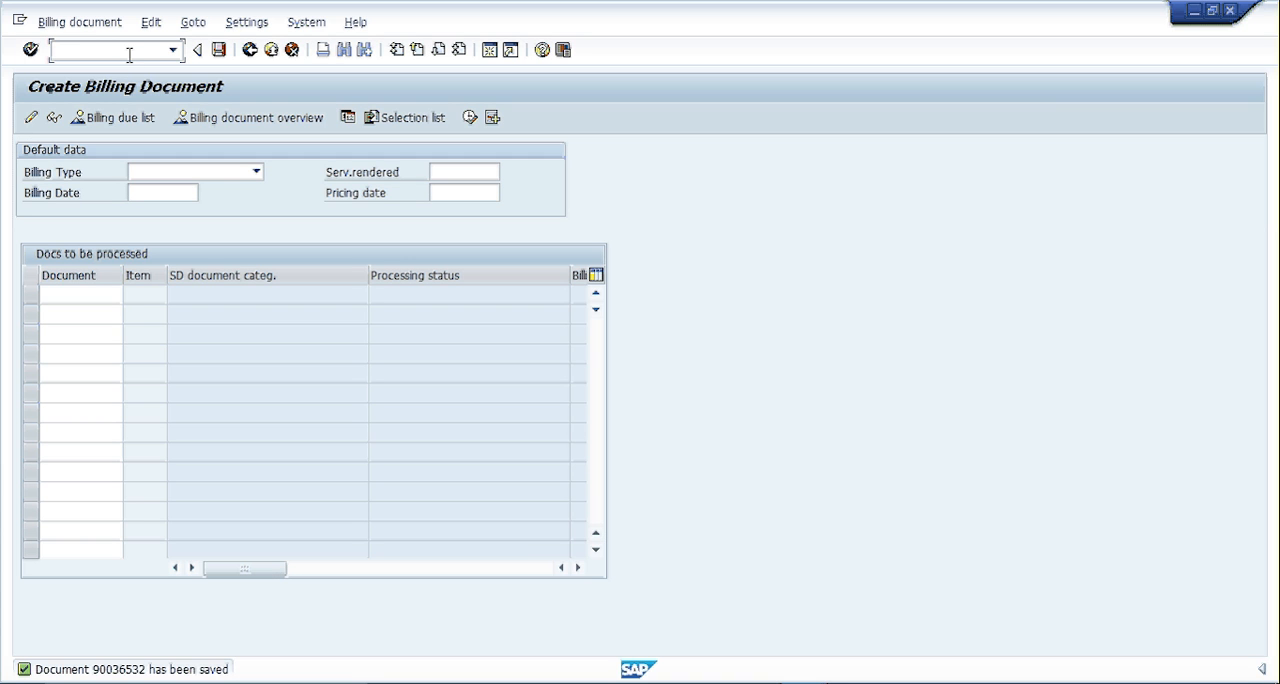
{"action": "type", "text": "/nf-28"}
{"action": "key", "text": "Return"}
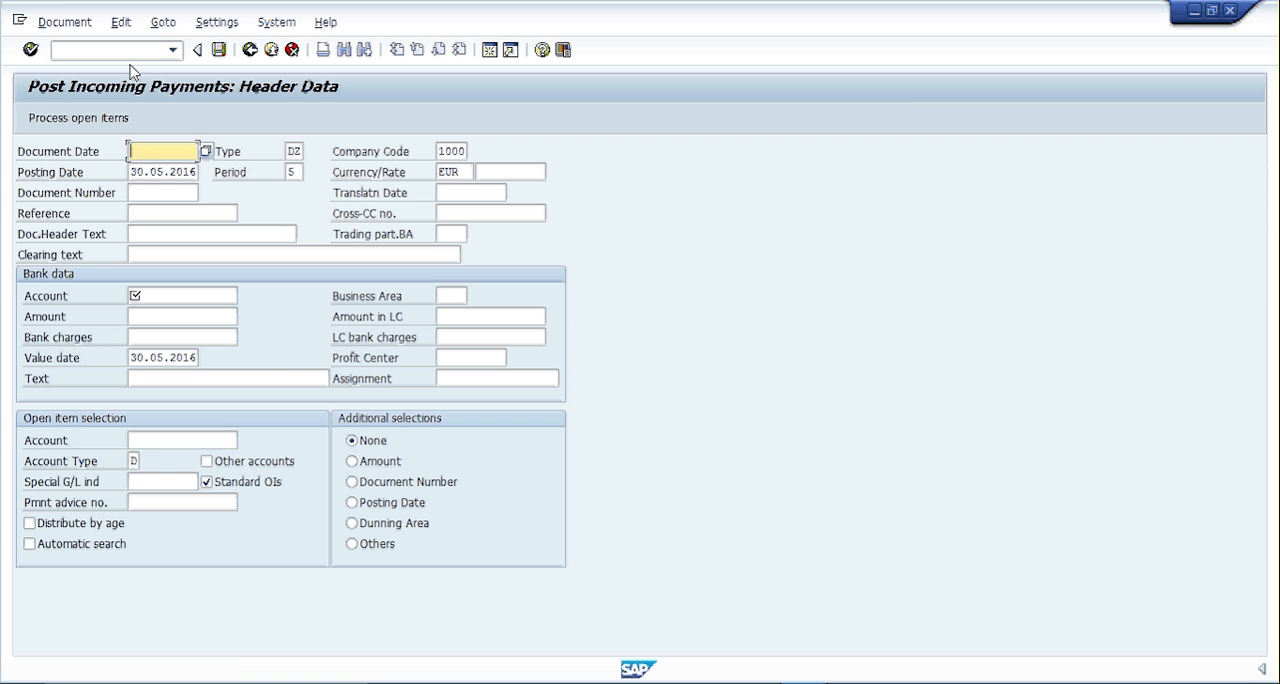
{"action": "left_click", "coordinate": [206, 152]}
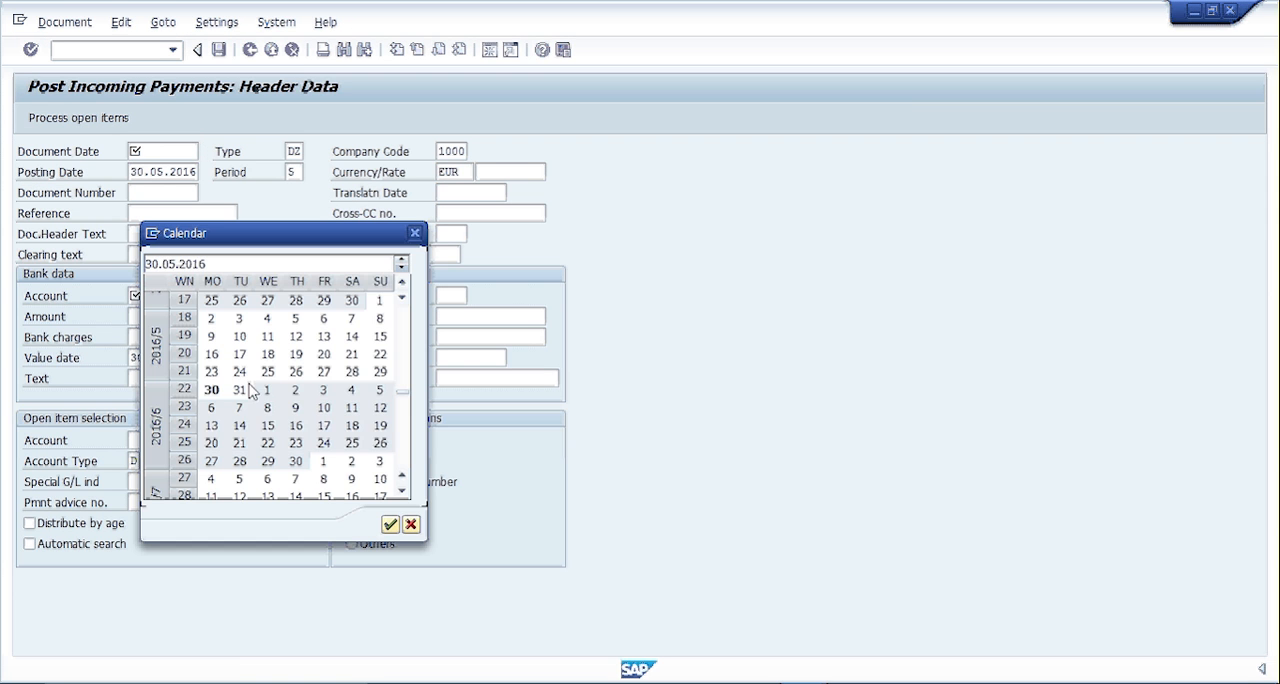
{"action": "double_click", "coordinate": [217, 392]}
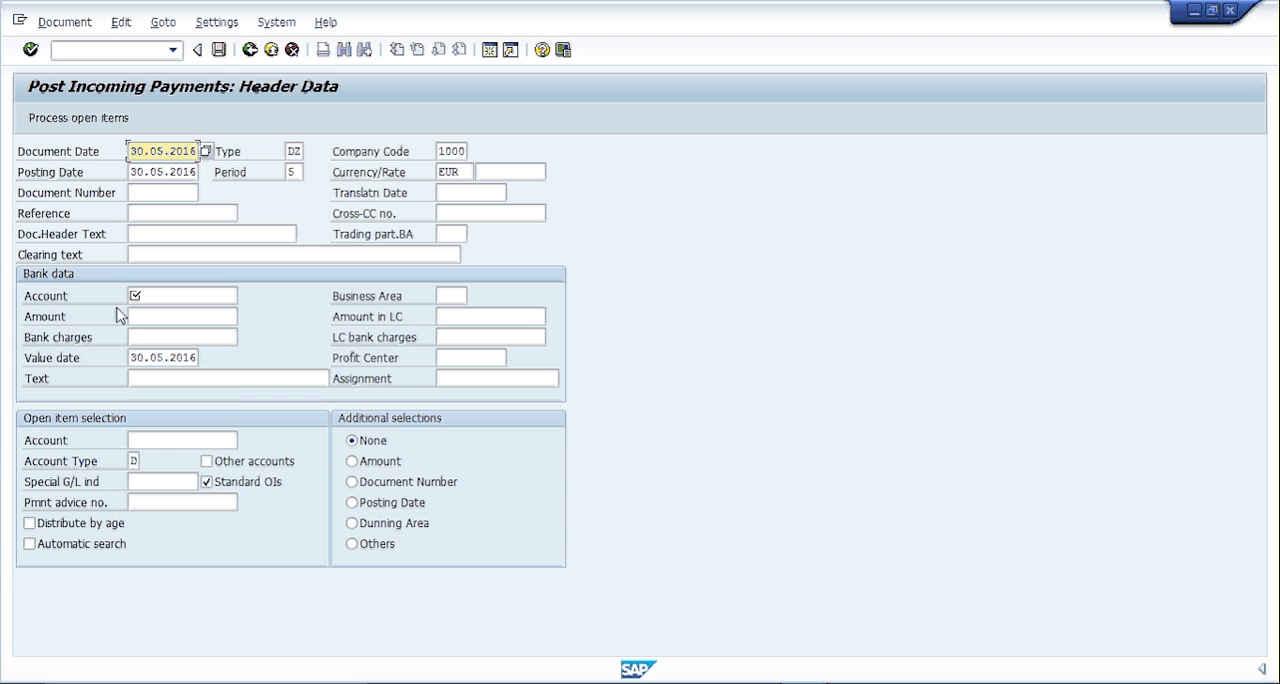
- Fill in the bank account number and set the payment amount to 4802.40
{"action": "left_click", "coordinate": [160, 297]}
{"action": "left_click", "coordinate": [170, 312]}
{"action": "left_click", "coordinate": [195, 316]}
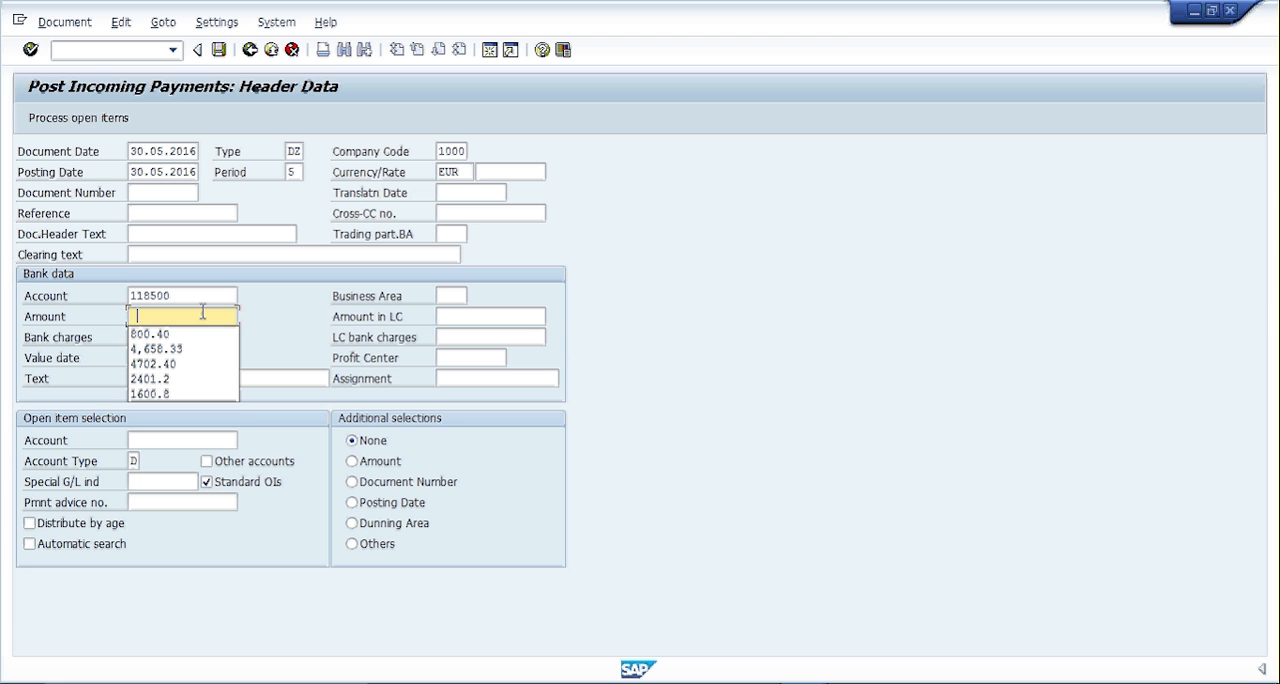
{"action": "key", "text": "Down"}
{"action": "left_click", "coordinate": [650, 682]}
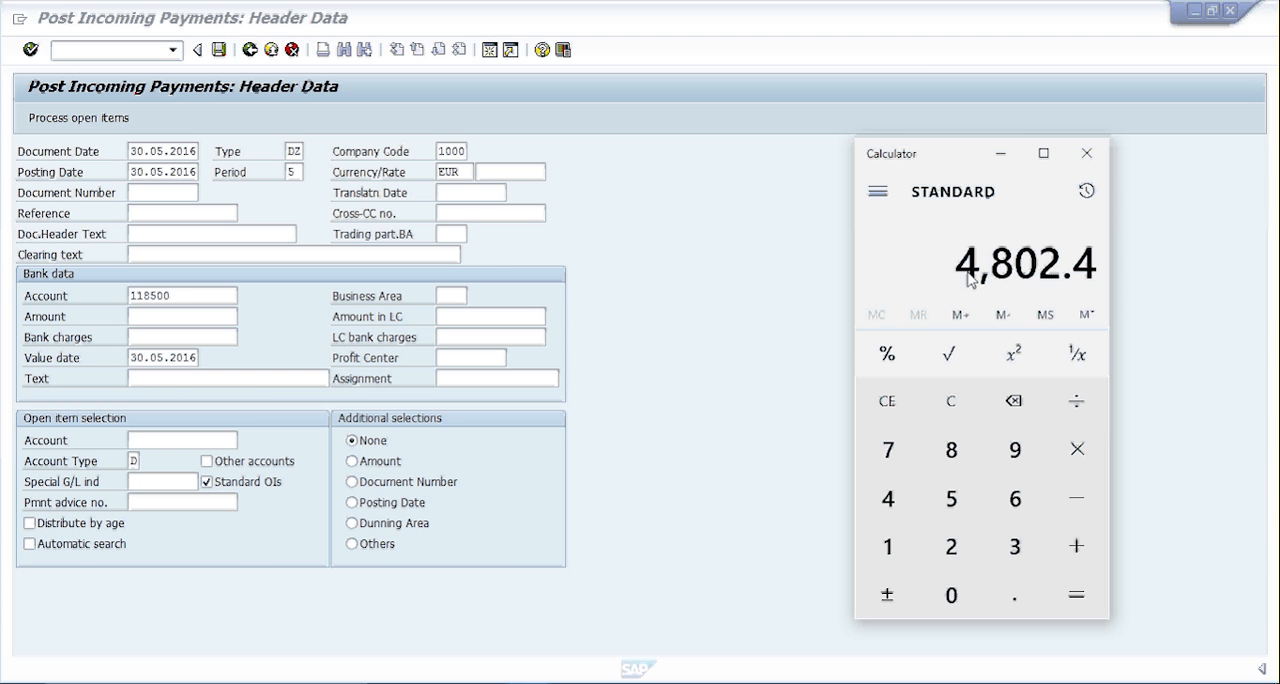
{"action": "left_click", "coordinate": [160, 316]}
{"action": "type", "text": "4802.401"}
{"action": "key", "text": "BackSpace"}
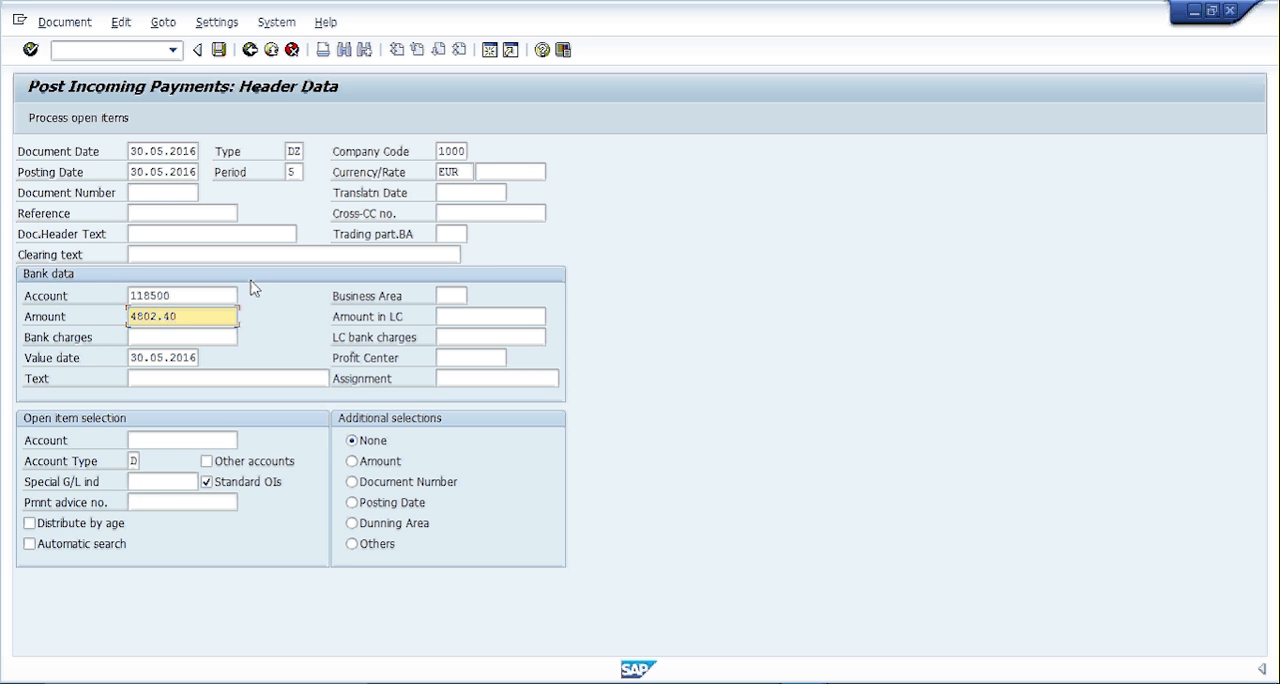
- Copy the payment amount 4802.40 into the Amount in LC field
{"action": "left_click_drag", "start_coordinate": [189, 316], "coordinate": [68, 338]}
{"action": "key", "text": "ctrl+c"}
{"action": "left_click", "coordinate": [489, 318]}
{"action": "key", "text": "ctrl+v"}
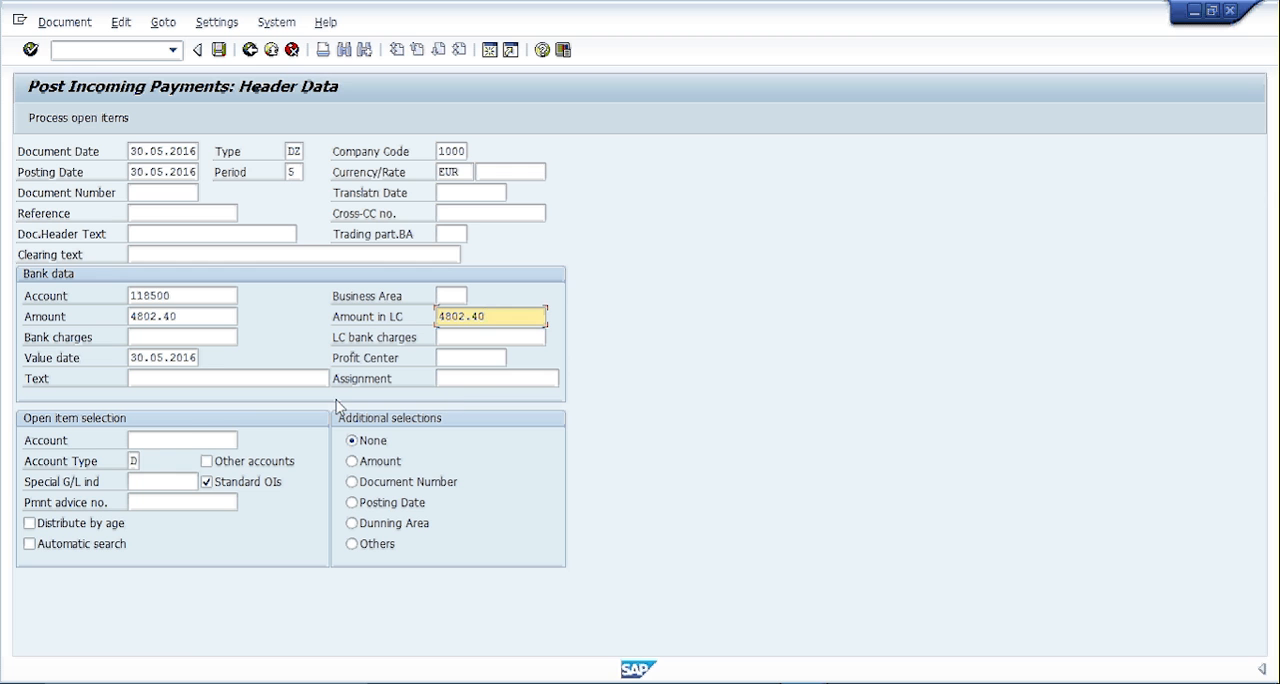
- Fill in the customer account for open item selection and continue with selection by Document Number
{"action": "left_click", "coordinate": [189, 436]}
{"action": "left_click", "coordinate": [150, 458]}
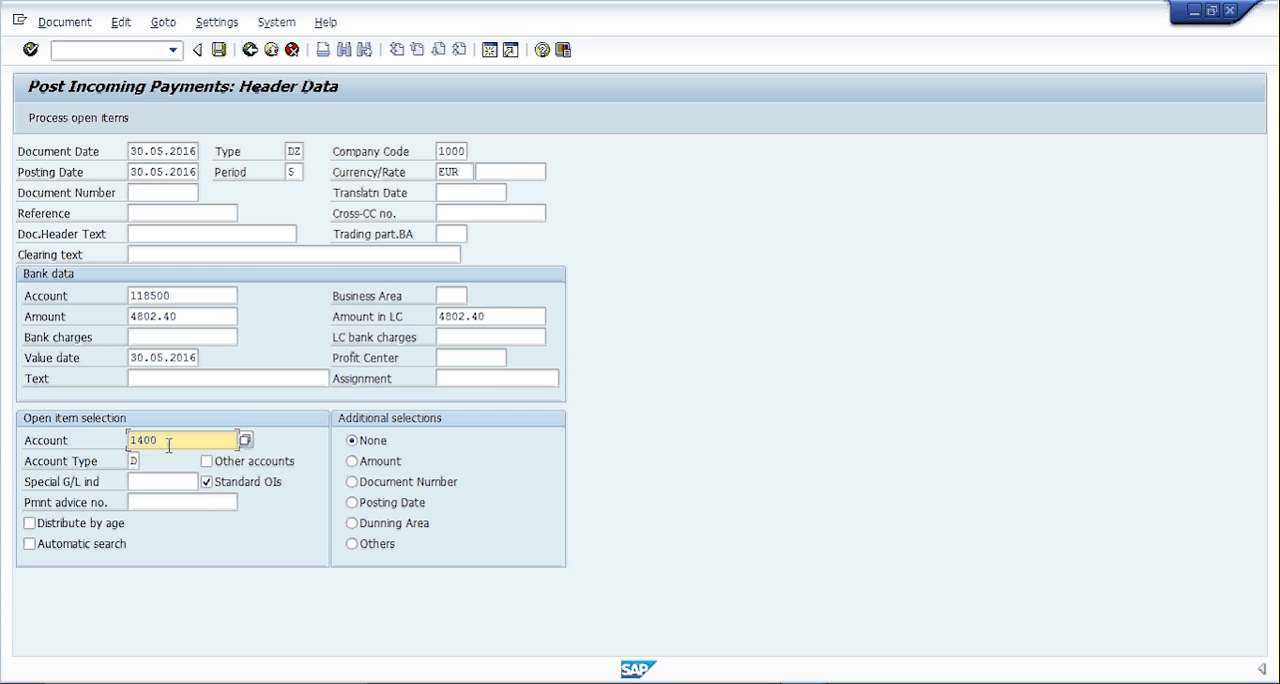
{"action": "left_click", "coordinate": [381, 484]}
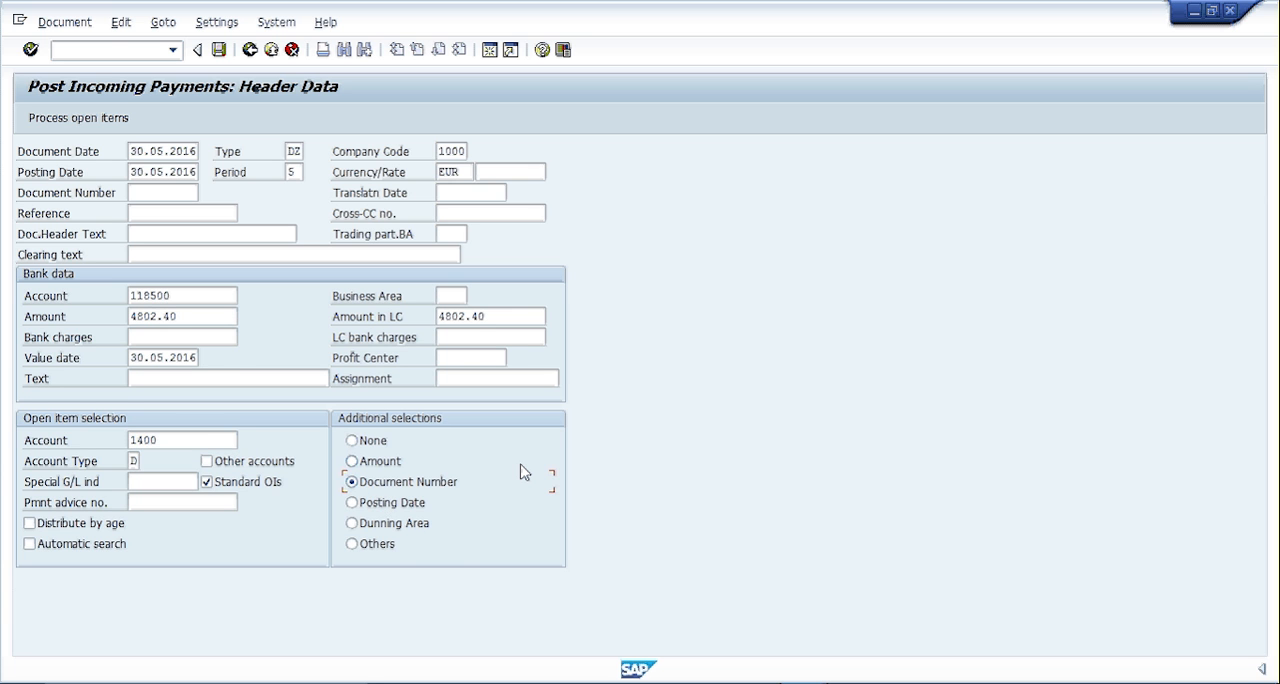
{"action": "key", "text": "Return"}
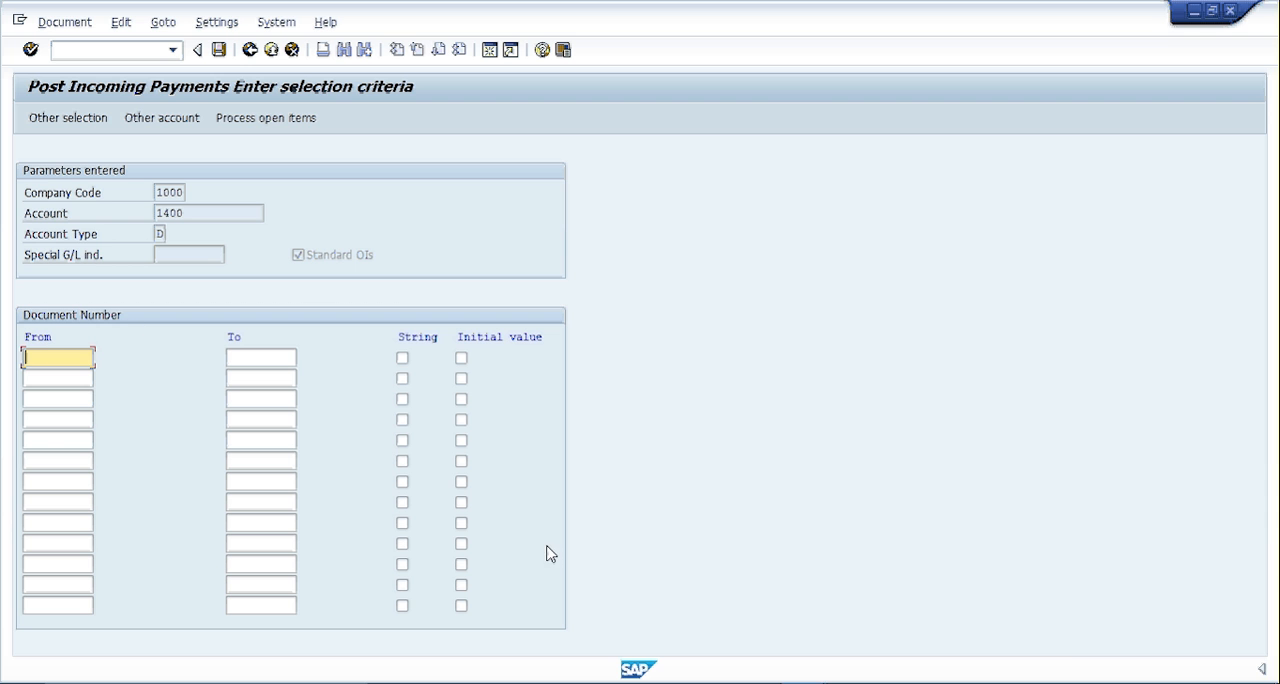
- Display the saved invoice with transaction VF03 in the other SAP session and get its accounting document number
{"action": "left_click", "coordinate": [803, 683]}
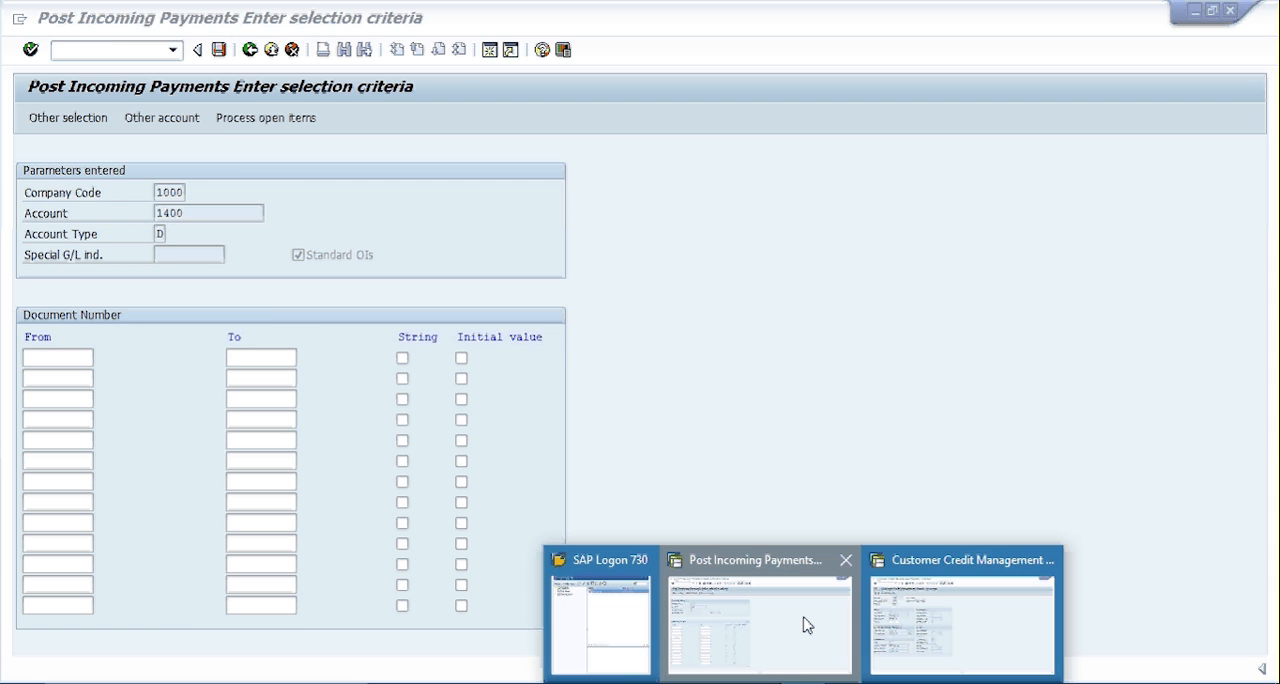
{"action": "left_click", "coordinate": [930, 618]}
{"action": "left_click", "coordinate": [127, 45]}
{"action": "type", "text": "/nvf"}
{"action": "type", "text": "03"}
{"action": "key", "text": "Return"}
{"action": "key", "text": "Return"}
{"action": "left_click", "coordinate": [95, 118]}
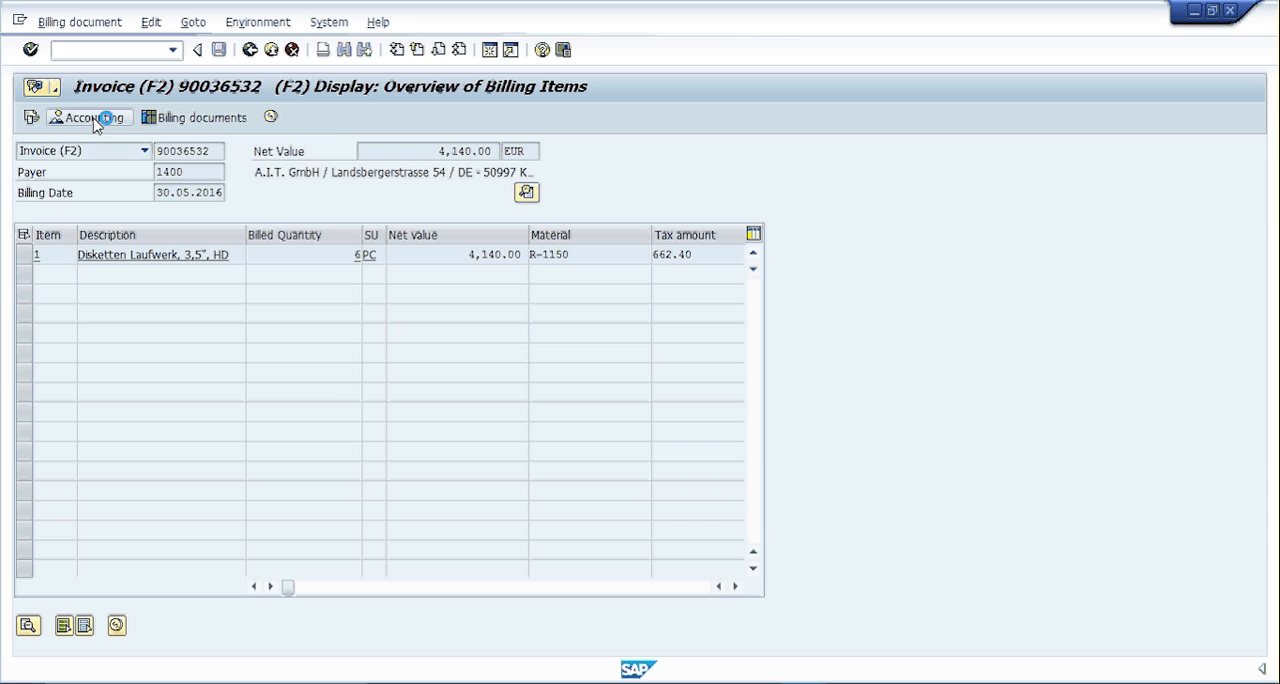
{"action": "left_click", "coordinate": [70, 231]}
- Enter the accounting document number as the payment's selection criterion and try to post the payment
{"action": "mouse_move", "coordinate": [795, 680]}
{"action": "left_click", "coordinate": [729, 585]}
{"action": "key", "text": "ctrl+v"}
{"action": "key", "text": "Return"}
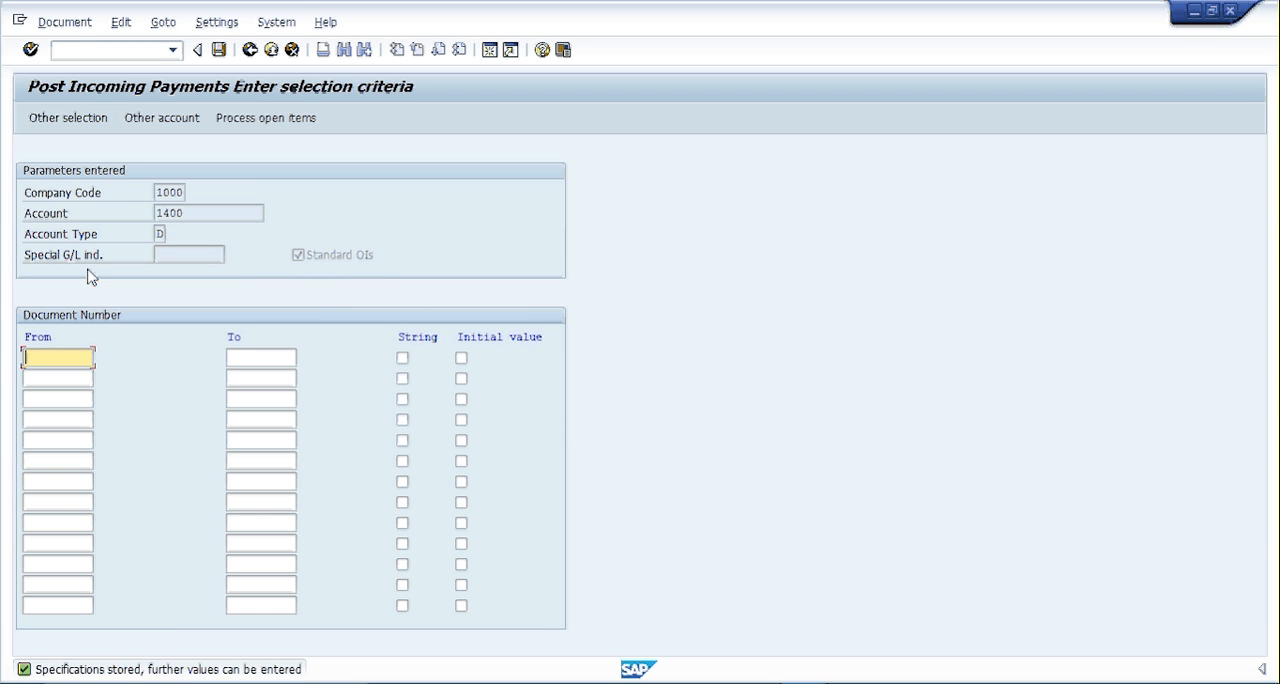
{"action": "left_click", "coordinate": [218, 50]}
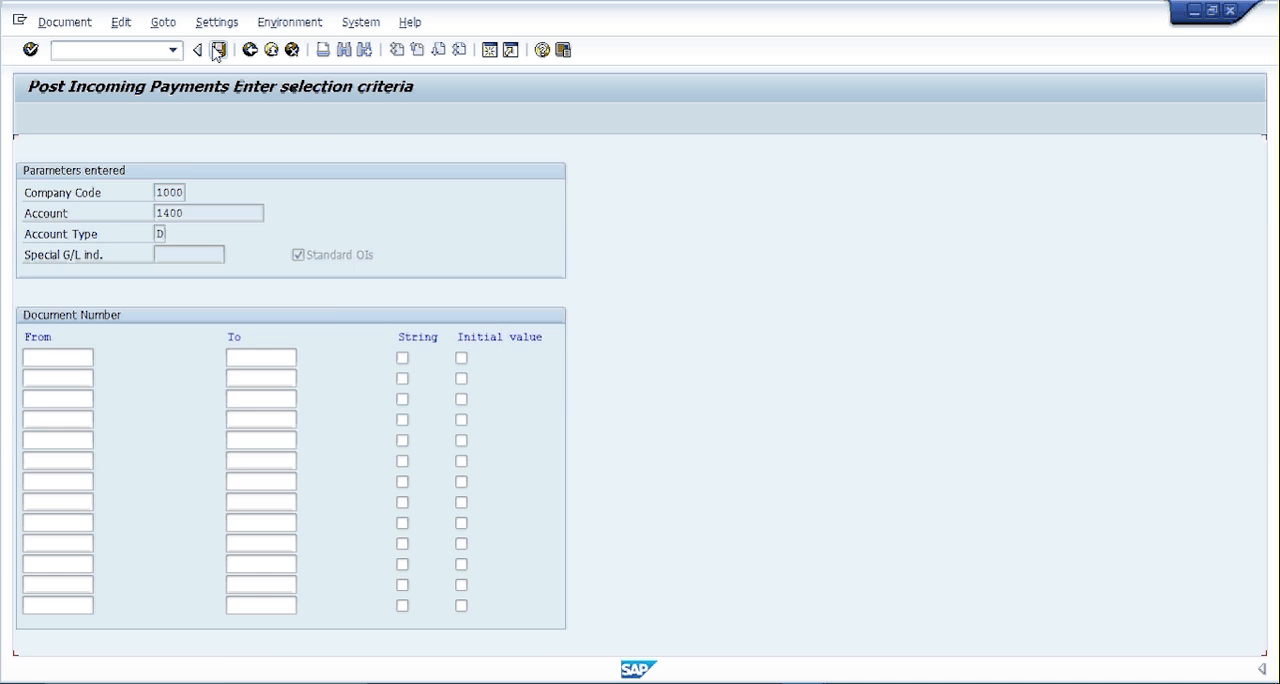
- Clear the open item's cash discount amount and percentage, and post the incoming payment
{"action": "left_click_drag", "start_coordinate": [392, 231], "coordinate": [529, 264]}
{"action": "key", "text": "Delete"}
{"action": "key", "text": "Tab"}
{"action": "key", "text": "Delete"}
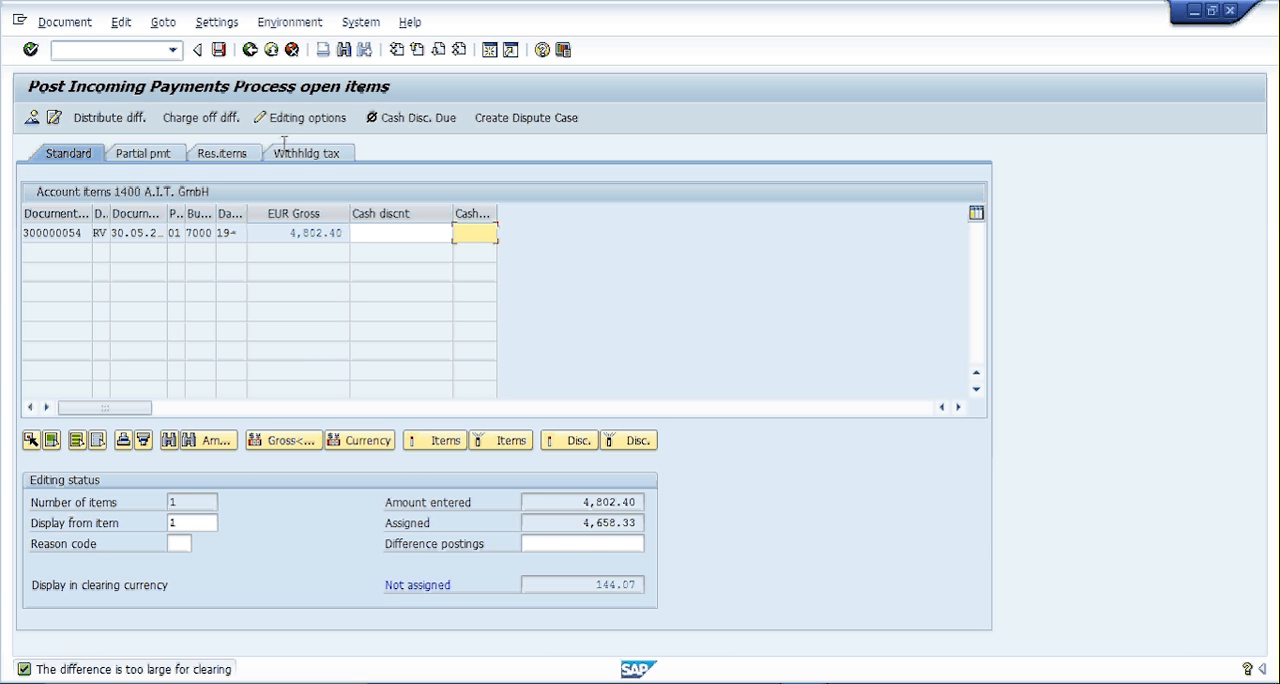
{"action": "left_click", "coordinate": [219, 50]}
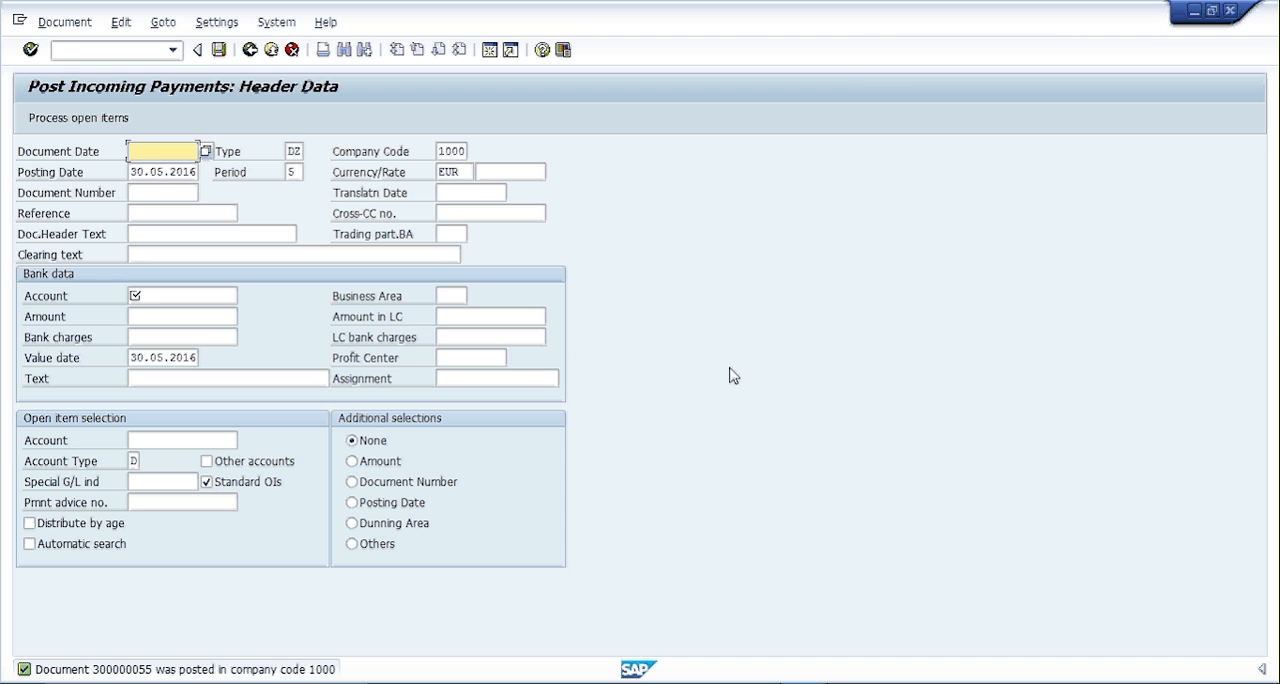
- Run the manual Payment sync in the APPSeCONNECT Sync Panel
{"action": "left_click", "coordinate": [762, 683]}
{"action": "left_click_drag", "start_coordinate": [1268, 488], "coordinate": [1268, 335]}
{"action": "left_click", "coordinate": [894, 353]}
{"action": "left_click_drag", "start_coordinate": [1270, 332], "coordinate": [1268, 484]}
{"action": "scroll", "coordinate": [1145, 394], "scroll_direction": "down", "scroll_amount": 1}
{"action": "left_click", "coordinate": [1141, 385]}
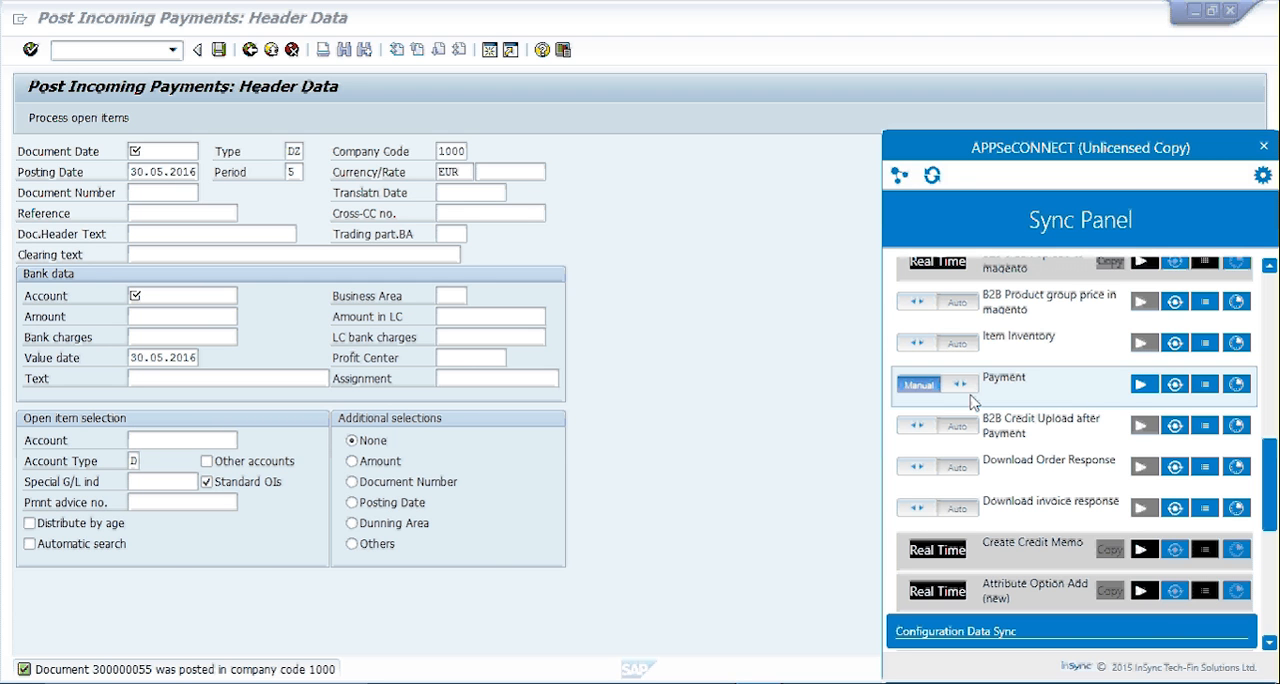
- Review the repeat options and interval of the Payment sync schedule, and close it without saving
{"action": "scroll", "coordinate": [990, 396], "scroll_direction": "up", "scroll_amount": 3}
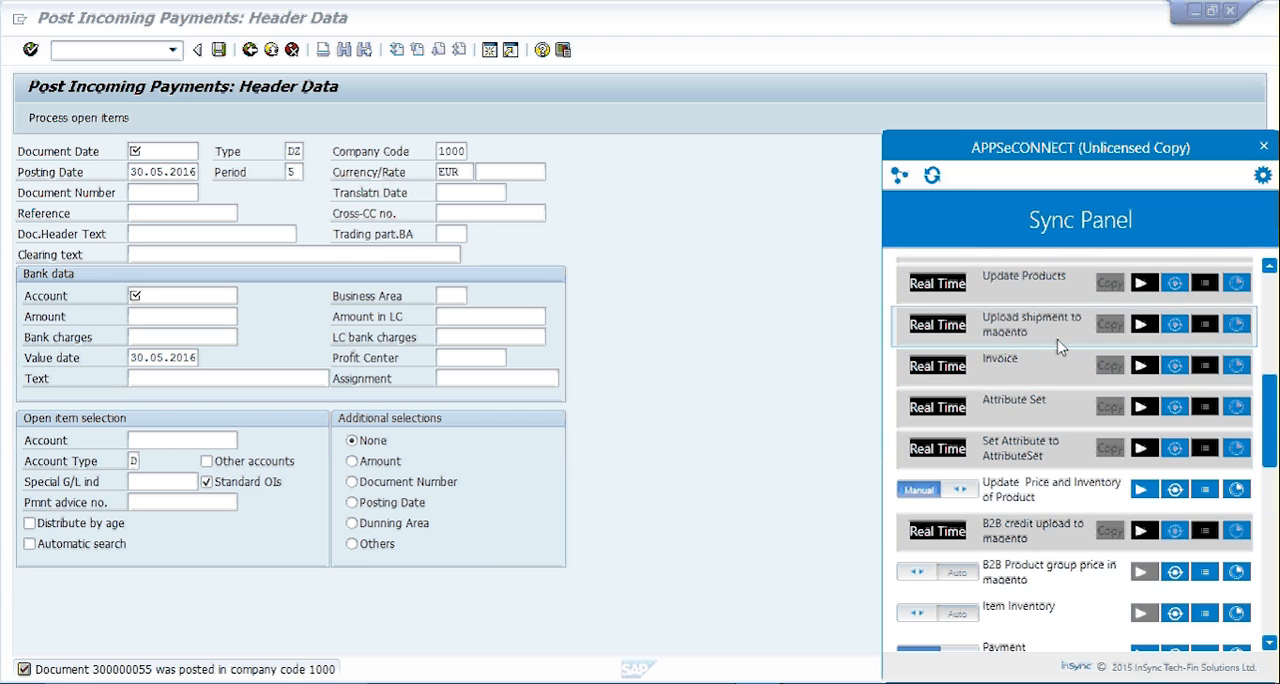
{"action": "scroll", "coordinate": [998, 405], "scroll_direction": "down", "scroll_amount": 1}
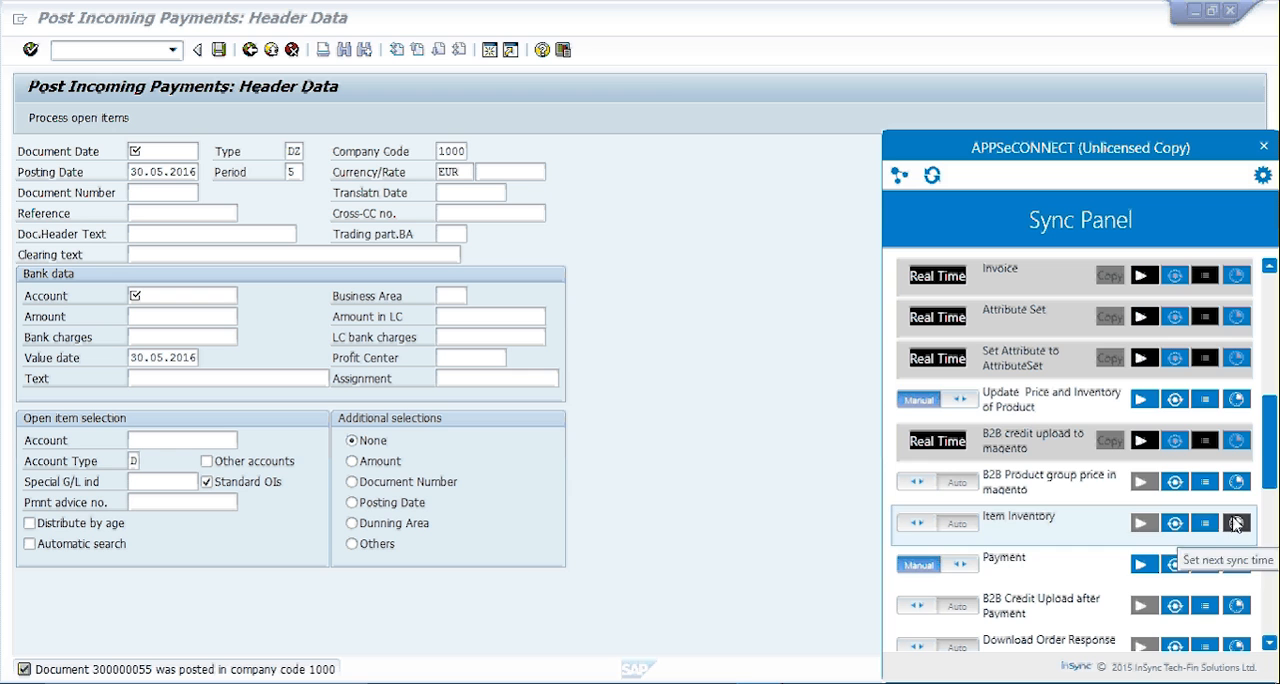
{"action": "left_click", "coordinate": [1237, 565]}
{"action": "left_click", "coordinate": [1246, 405]}
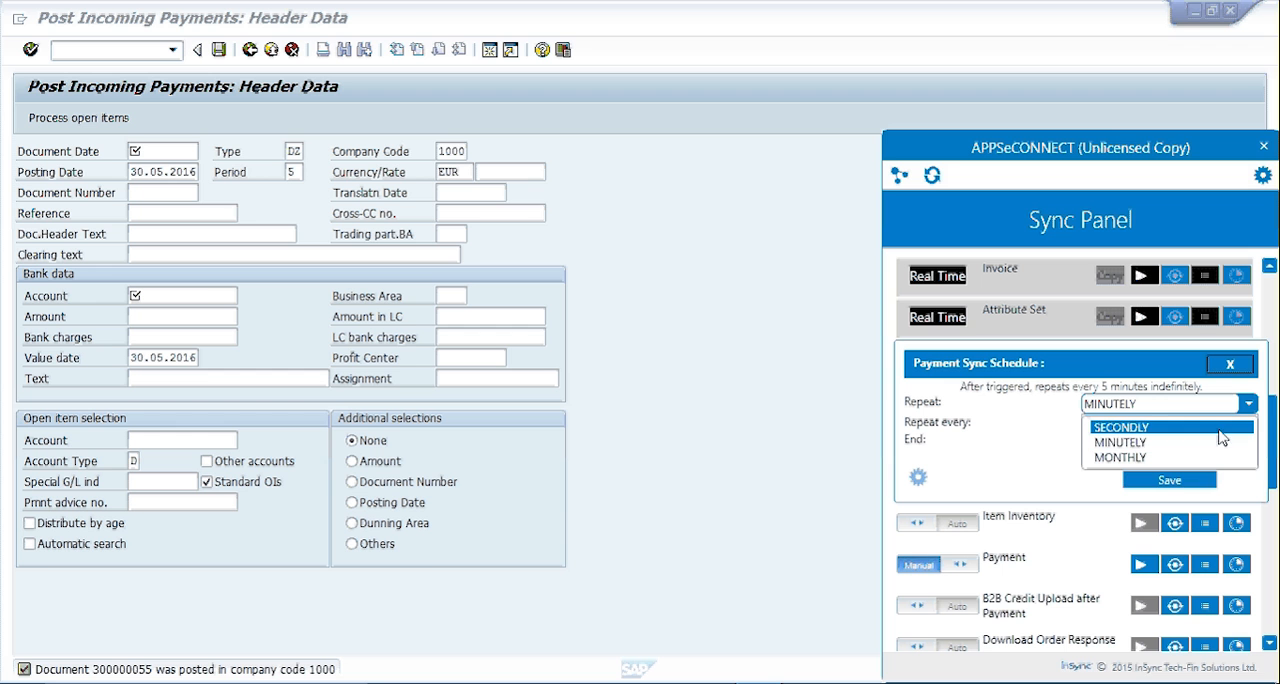
{"action": "left_click", "coordinate": [1102, 438]}
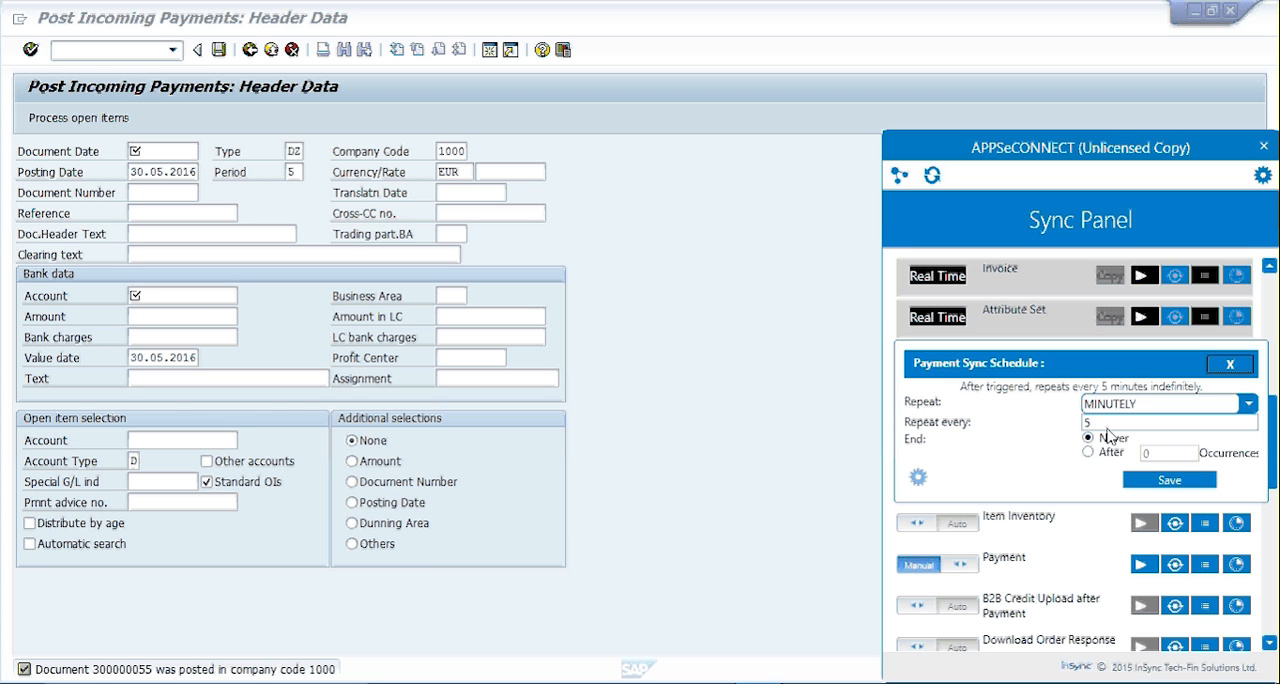
{"action": "double_click", "coordinate": [1102, 427]}
{"action": "left_click", "coordinate": [1101, 424]}
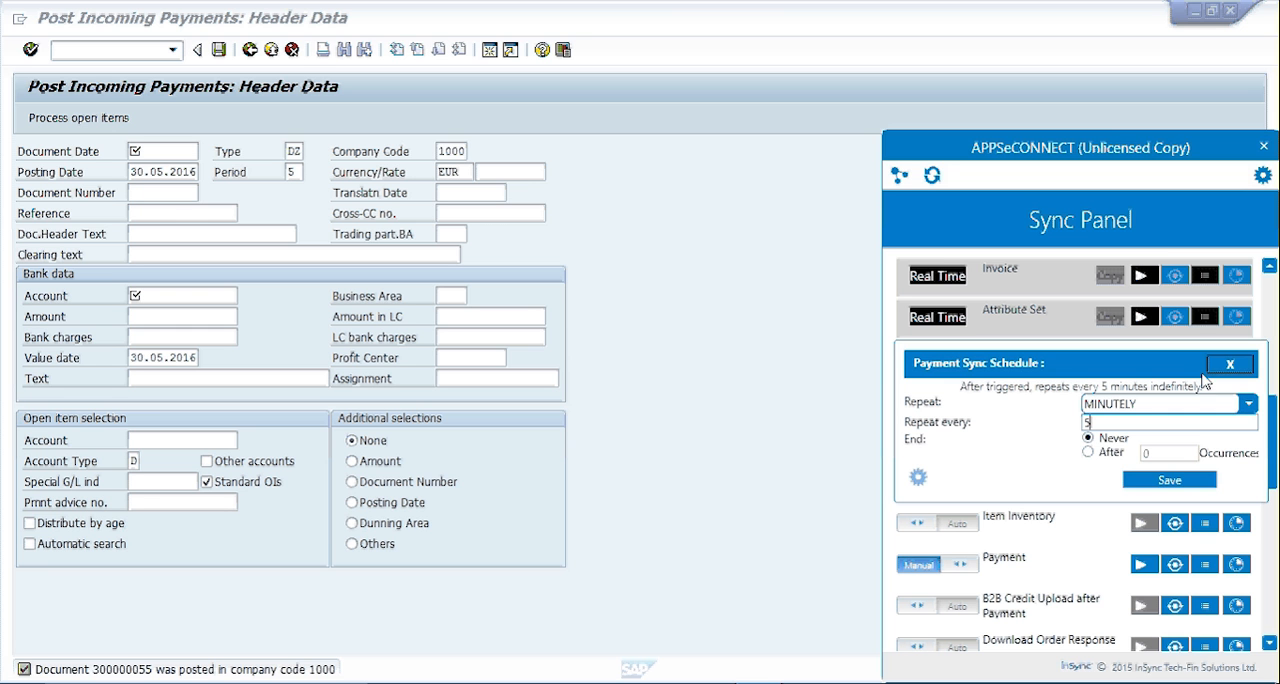
{"action": "left_click", "coordinate": [1236, 366]}
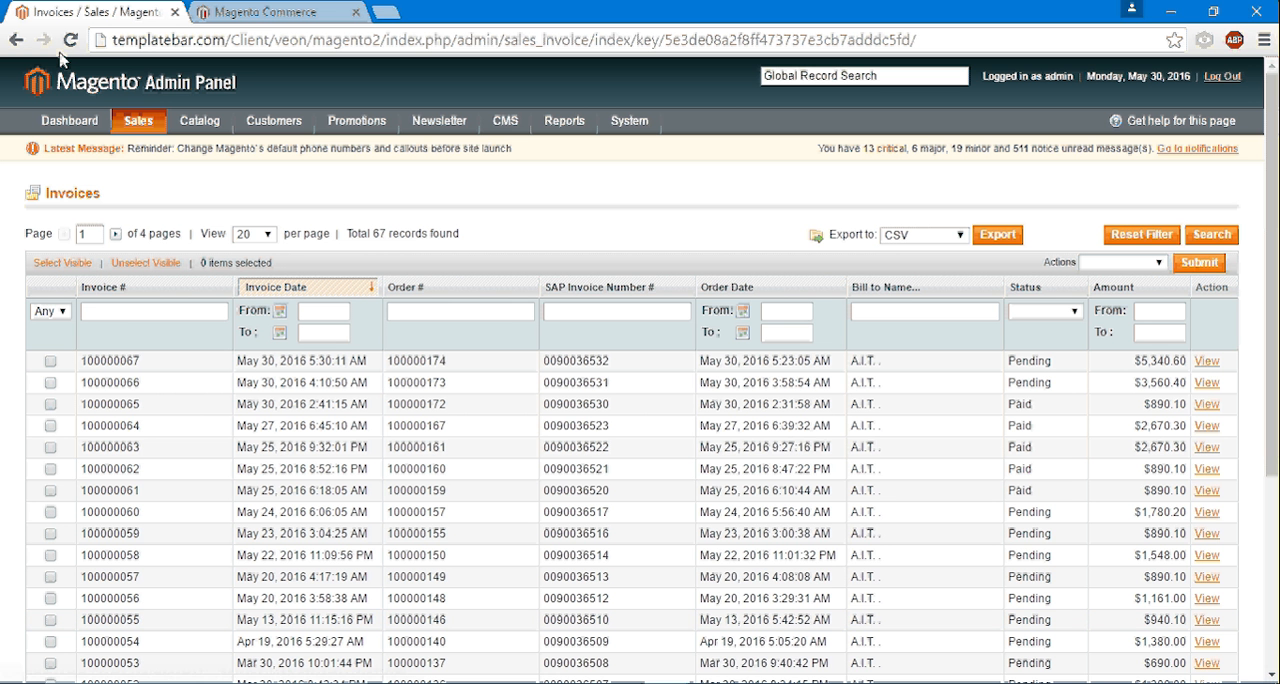
- Refresh the Magento invoice list and check the order's status in the order list
{"action": "left_click", "coordinate": [70, 40]}
{"action": "mouse_move", "coordinate": [138, 121]}
{"action": "left_click", "coordinate": [149, 152]}
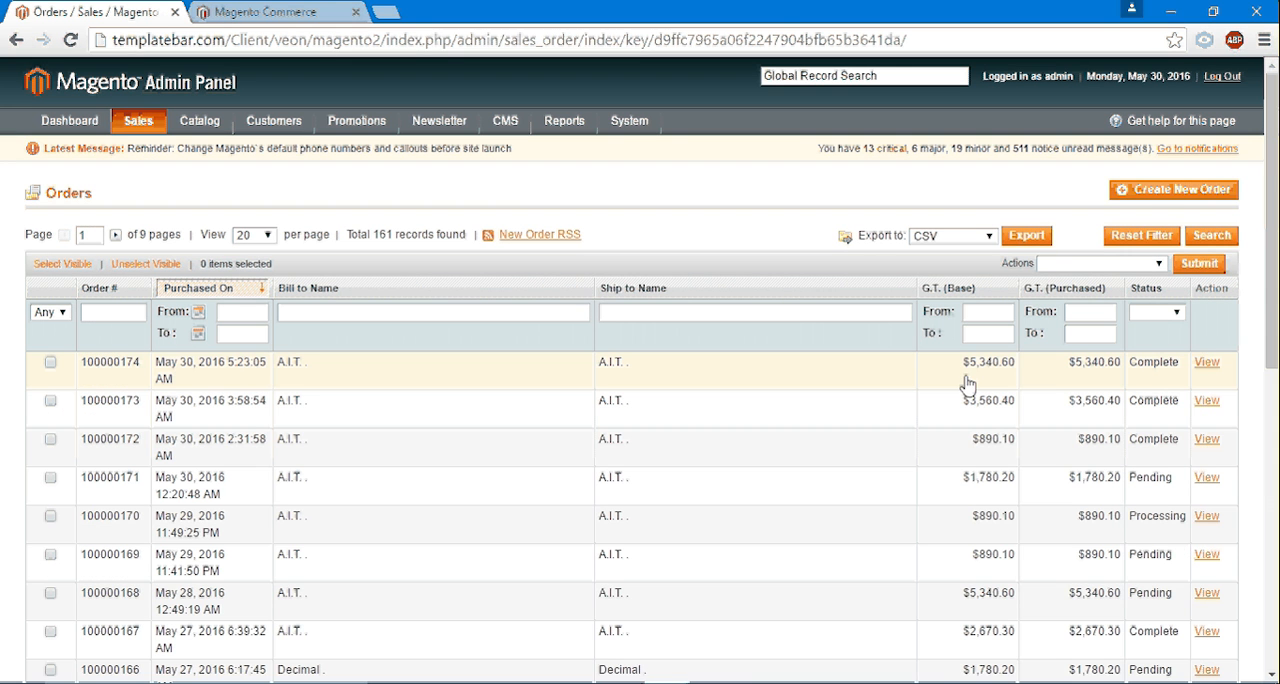
- Open the A.I.T. GmbH company record in Magento and check its Company Credit entries
{"action": "mouse_move", "coordinate": [199, 120]}
{"action": "mouse_move", "coordinate": [267, 128]}
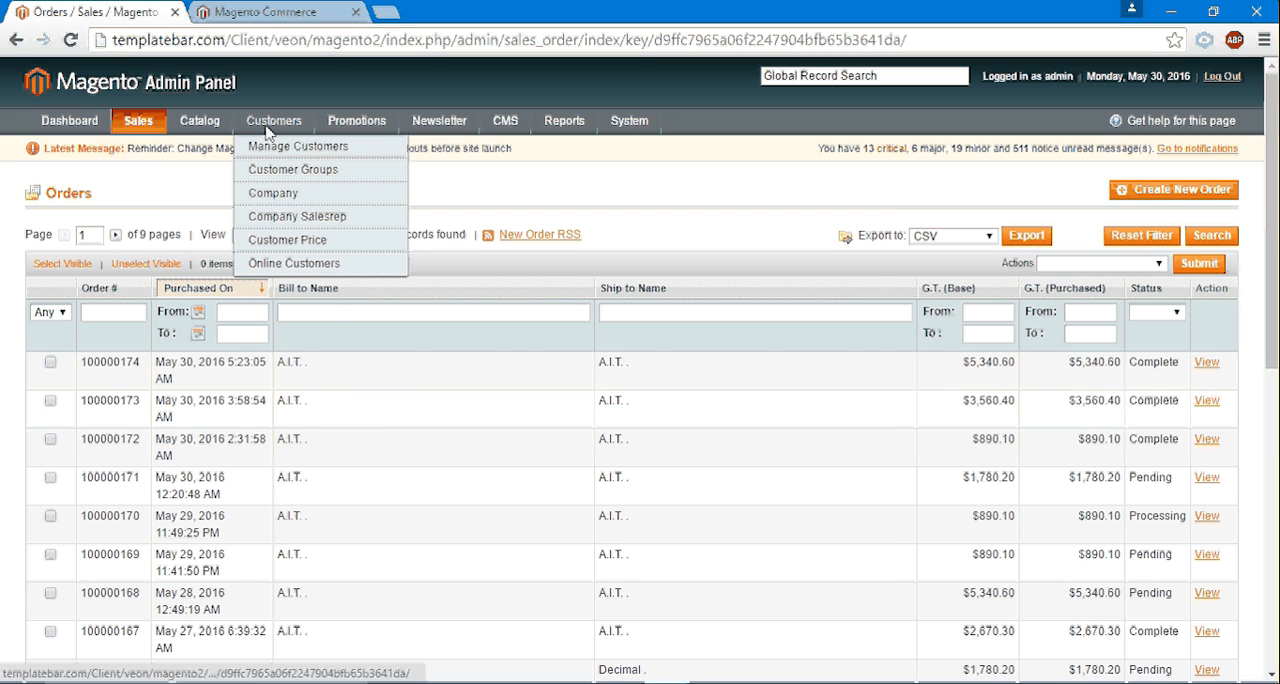
{"action": "left_click", "coordinate": [287, 199]}
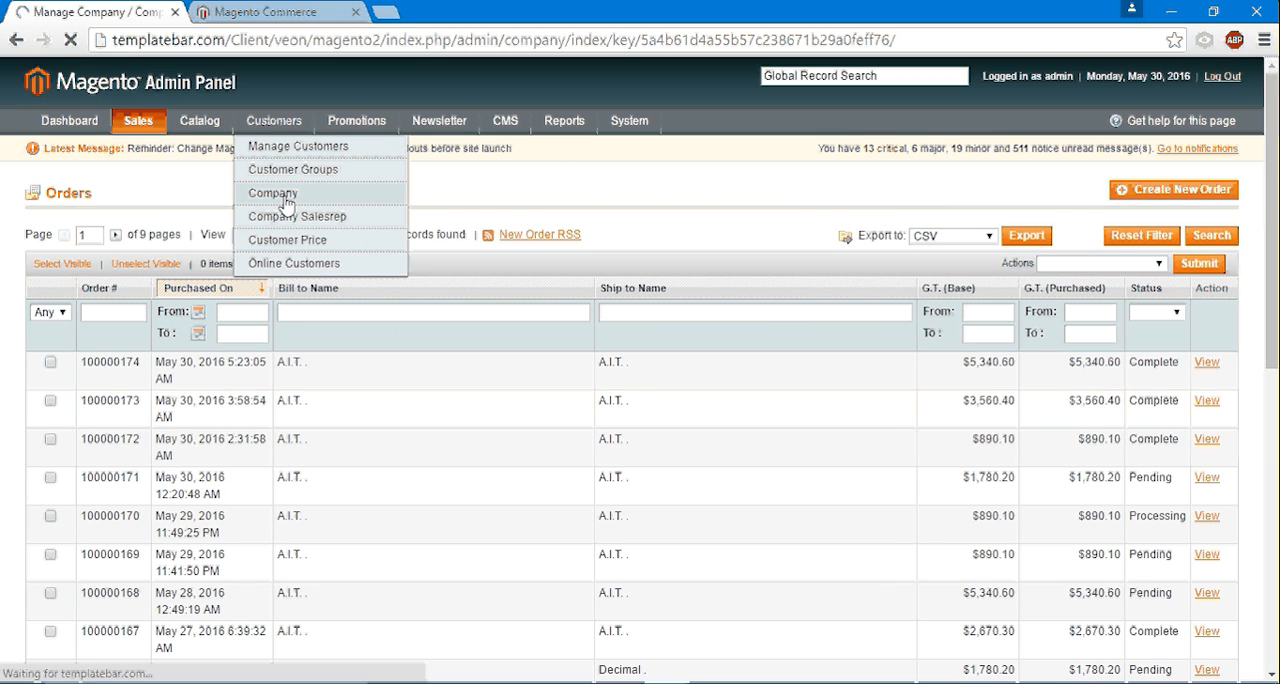
{"action": "scroll", "coordinate": [253, 425], "scroll_direction": "down", "scroll_amount": 13}
{"action": "scroll", "coordinate": [228, 495], "scroll_direction": "down", "scroll_amount": 3}
{"action": "left_click", "coordinate": [228, 461]}
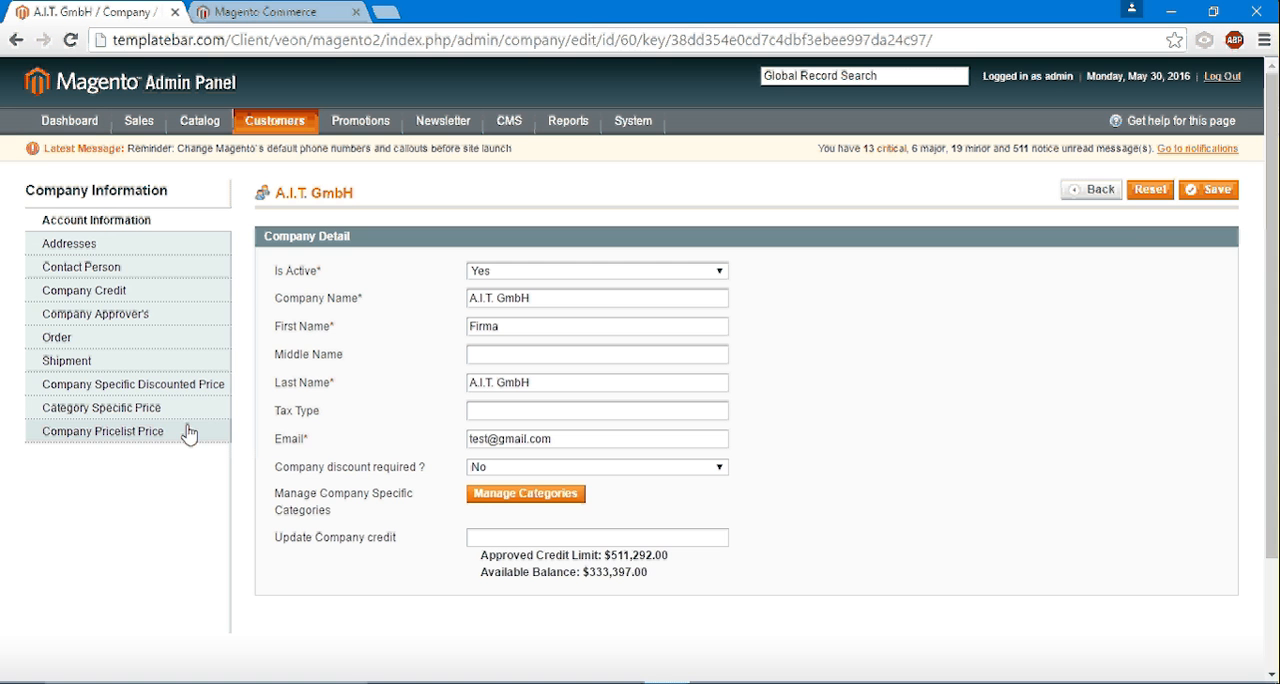
{"action": "left_click", "coordinate": [91, 299]}
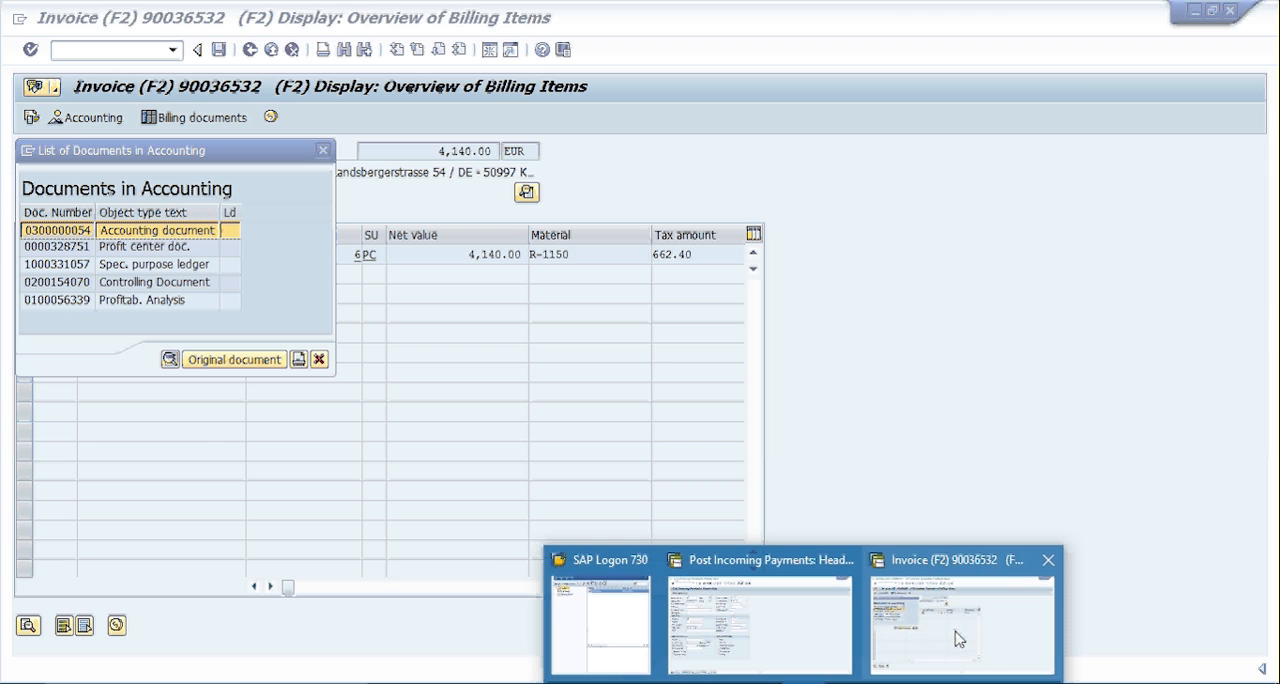
- Display A.I.T. GmbH's credit overview in SAP with transaction FD33 and check its credit limit and exposure
{"action": "left_click", "coordinate": [958, 638]}
{"action": "left_click", "coordinate": [322, 150]}
{"action": "left_click", "coordinate": [112, 50]}
{"action": "type", "text": "/n"}
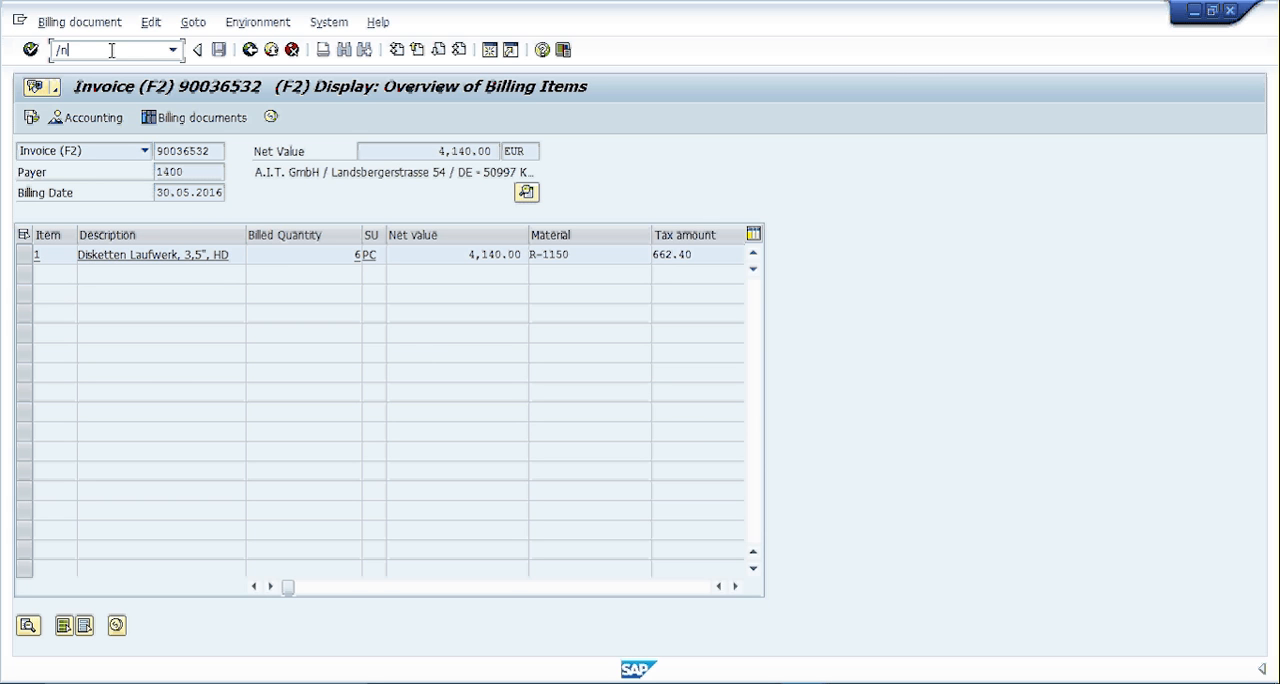
{"action": "type", "text": "fd33"}
{"action": "key", "text": "Return"}
{"action": "key", "text": "Return"}
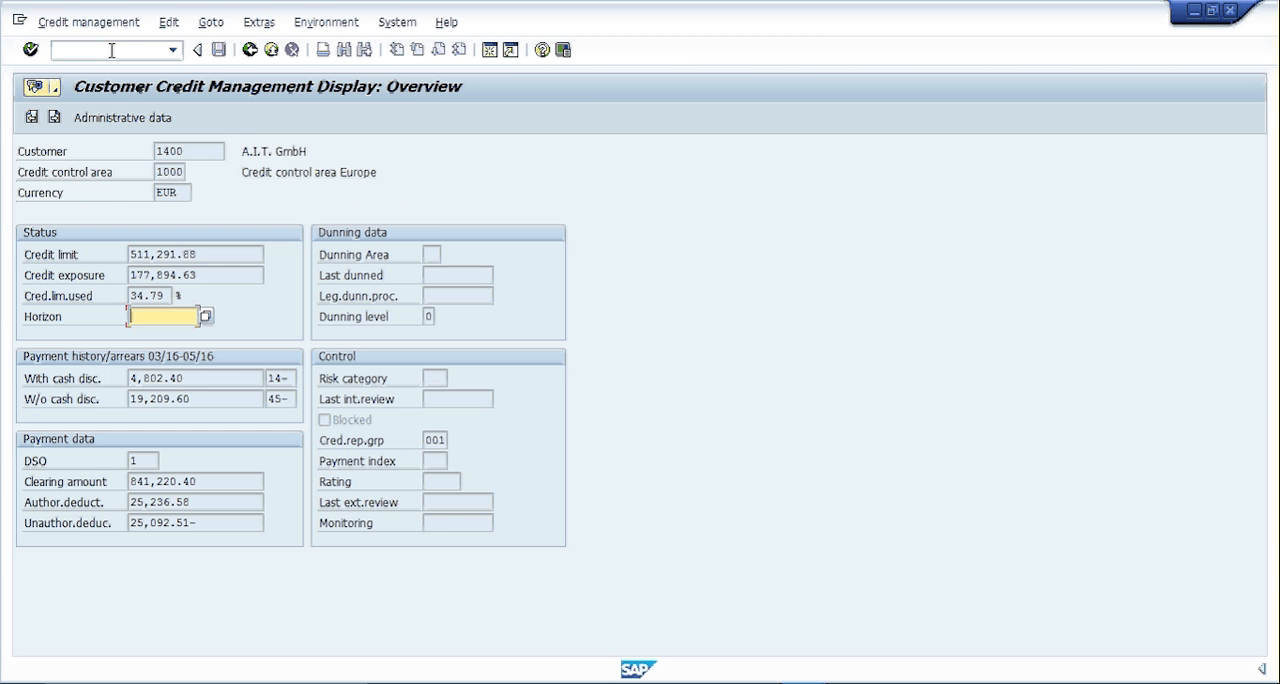
{"action": "left_click", "coordinate": [168, 253]}
{"action": "double_click", "coordinate": [168, 250]}
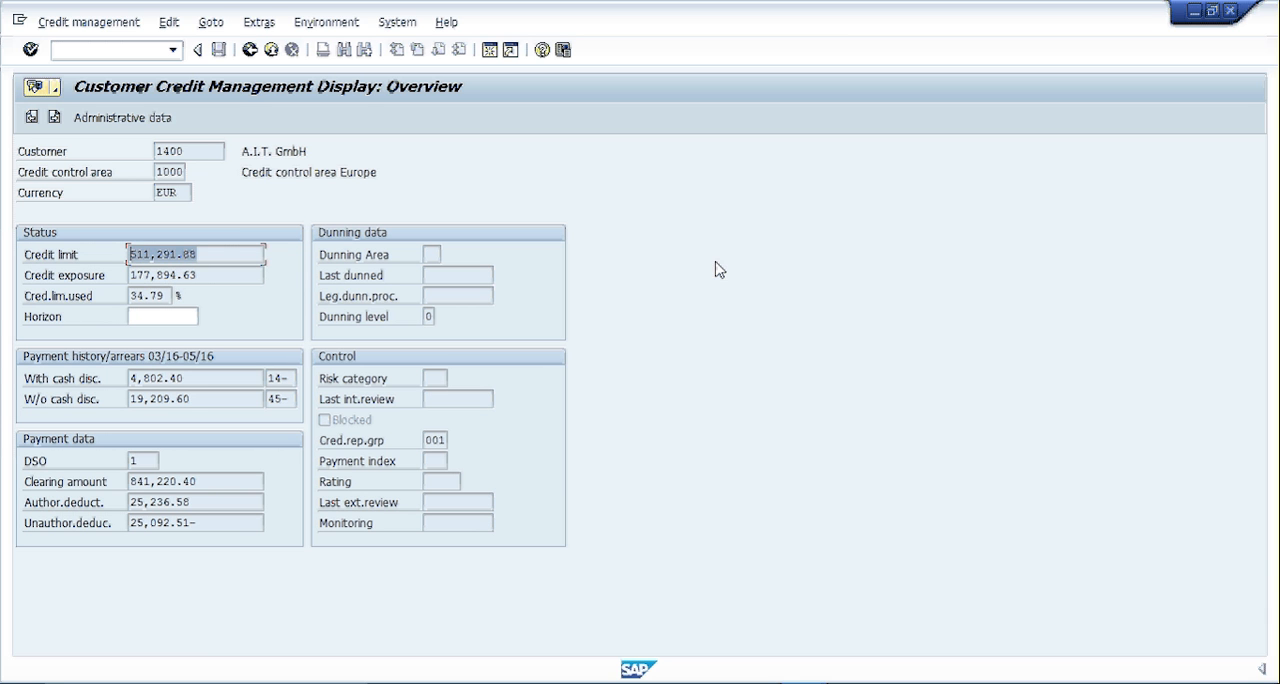
{"action": "left_click", "coordinate": [224, 258]}
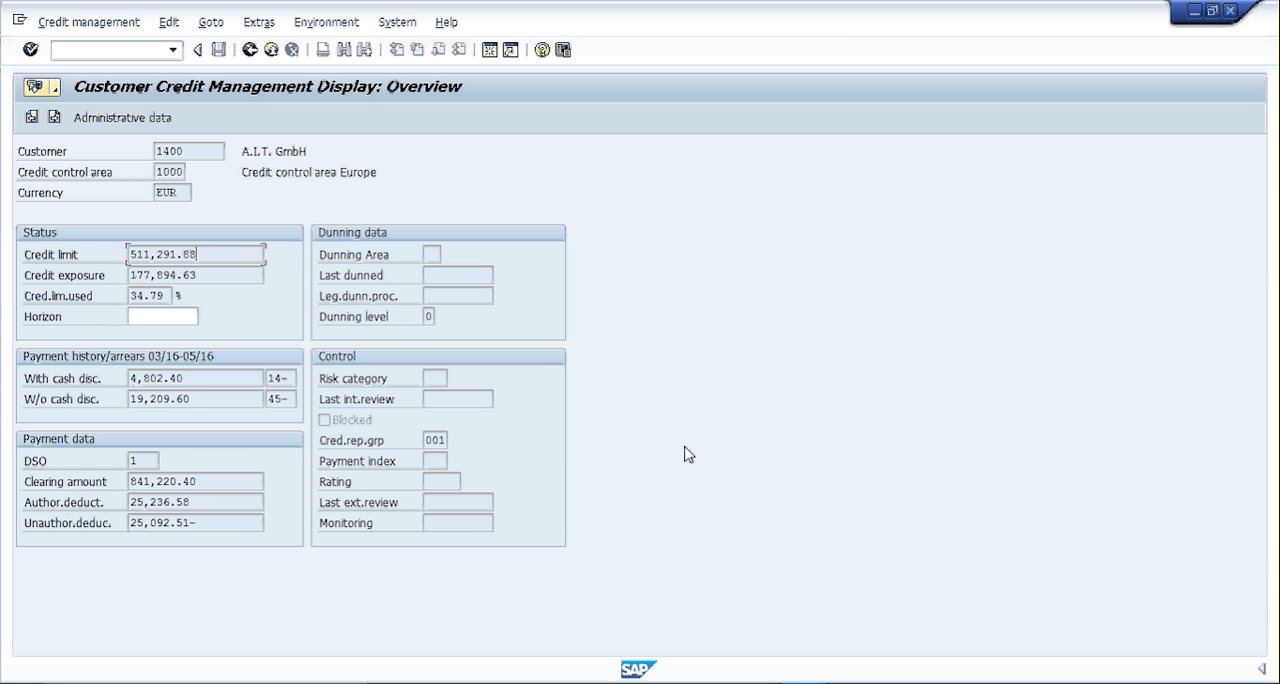
- Switch to the PowerPoint presentation and go over the Integration Touch-Points slide
{"action": "left_click", "coordinate": [895, 683]}
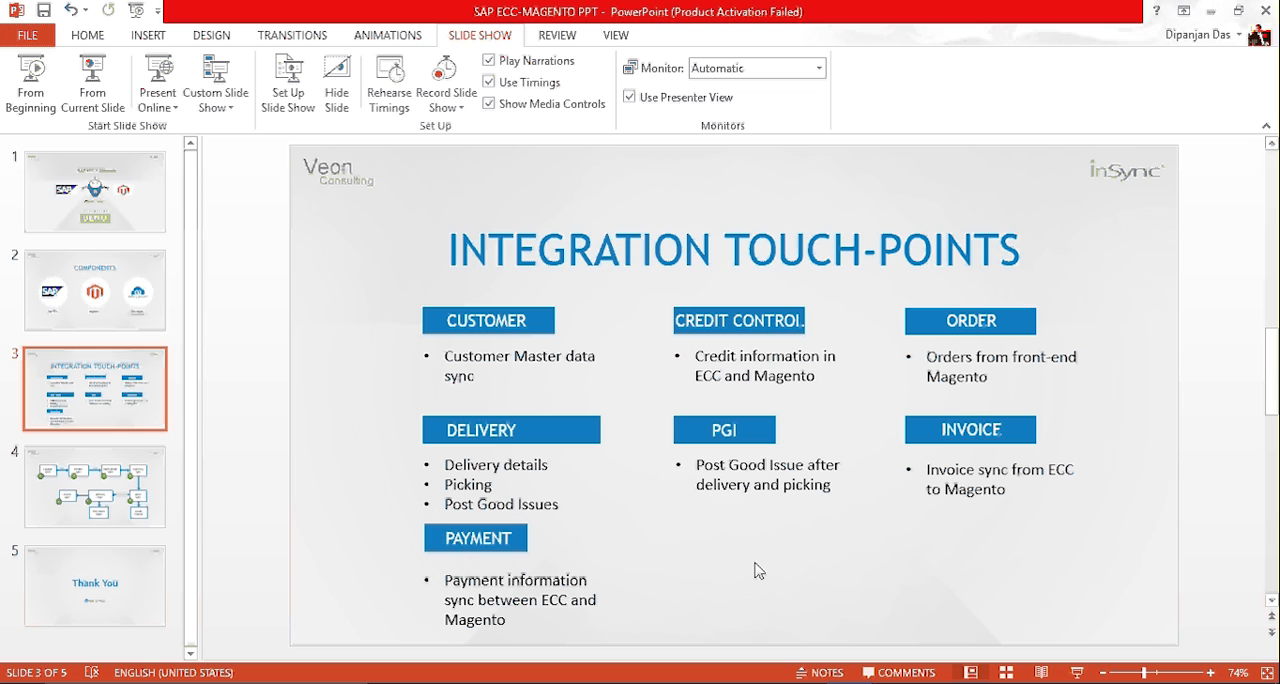
{"action": "left_click", "coordinate": [497, 322]}
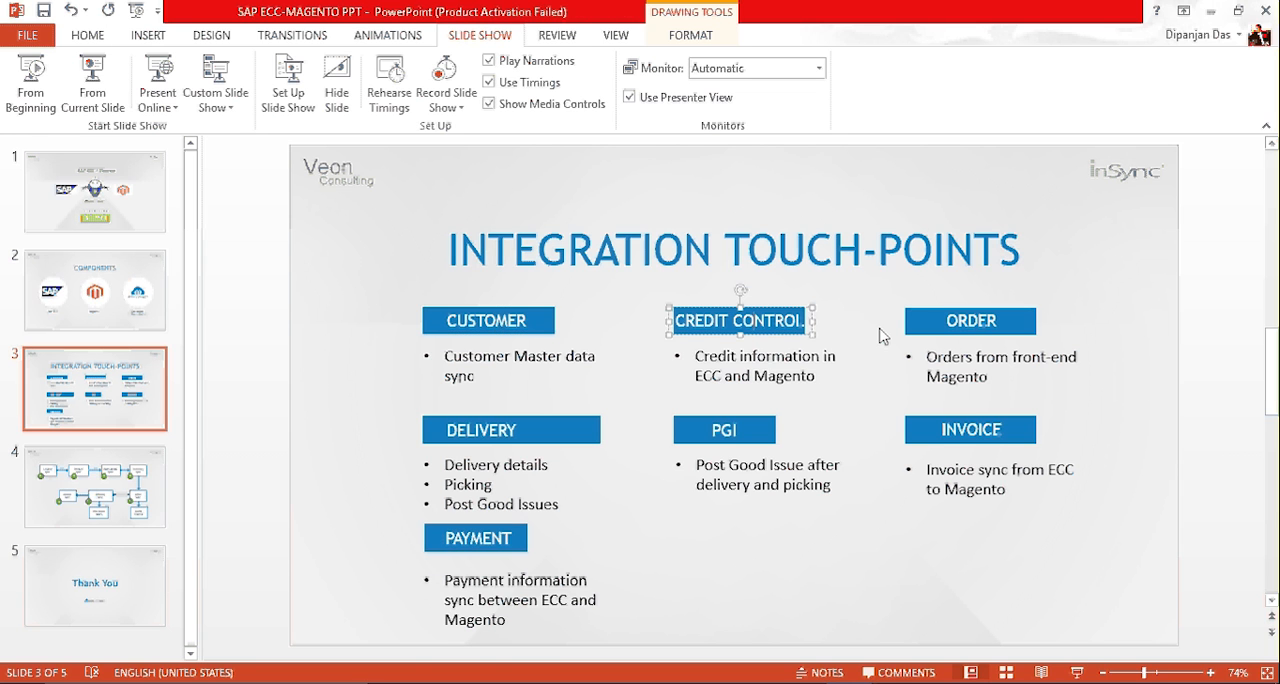